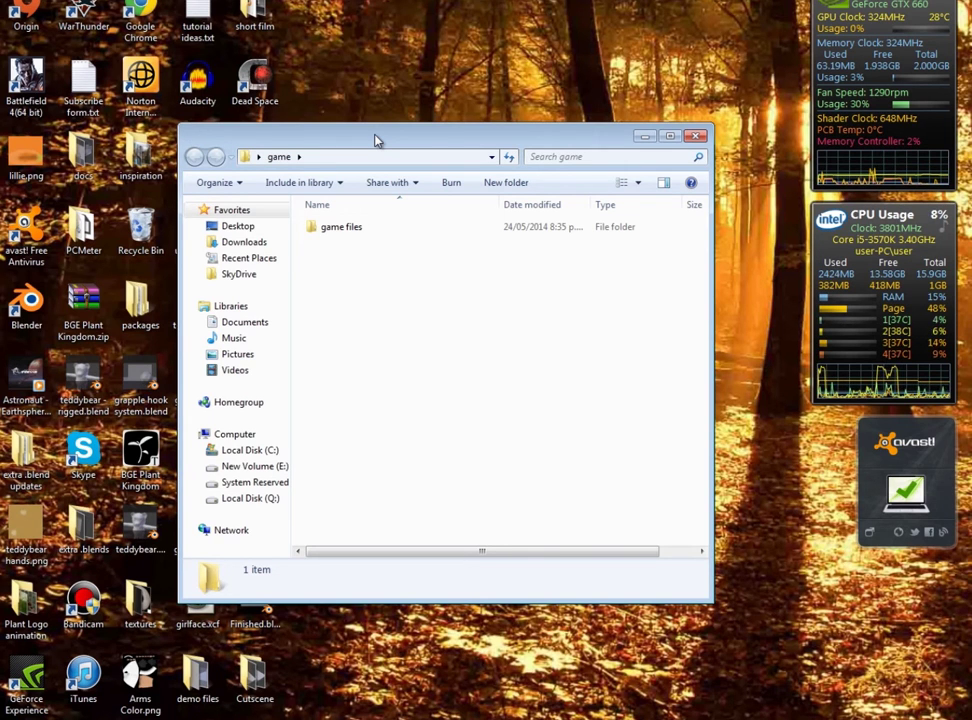
Step: Shift the Explorer window aside and open the 'game files' folder containing game.blend
drag(542, 143, 584, 490)
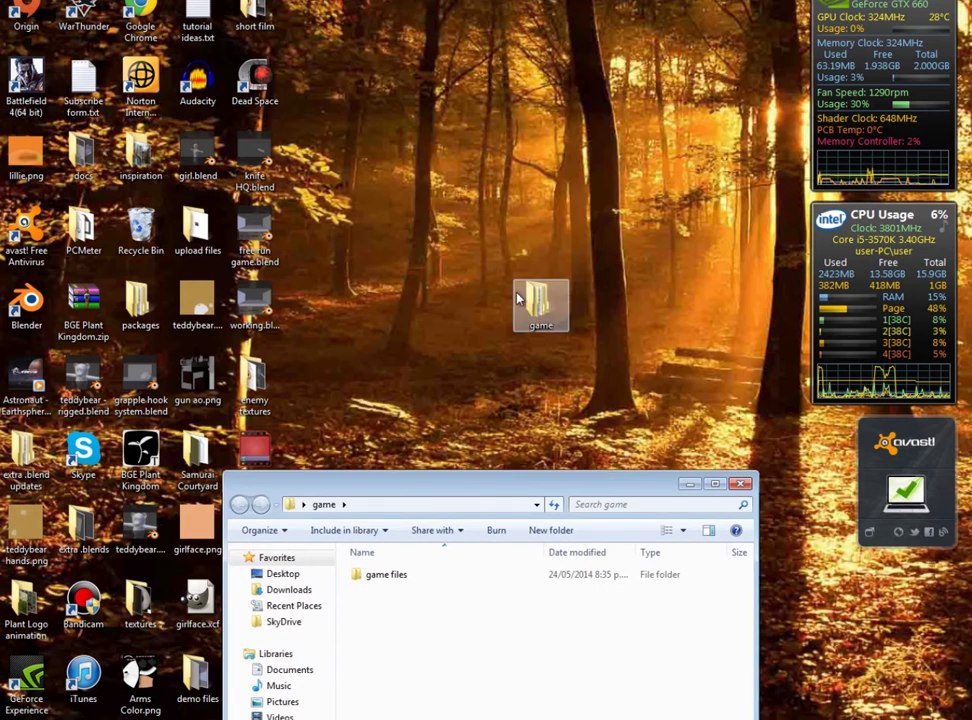
drag(495, 480, 462, 150)
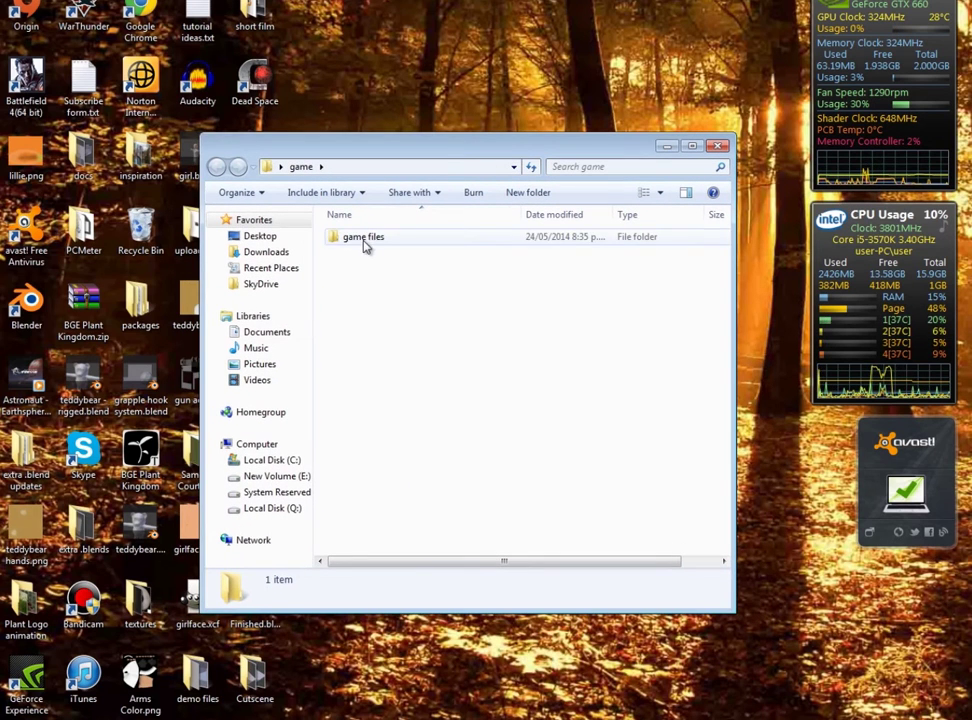
double_click(408, 240)
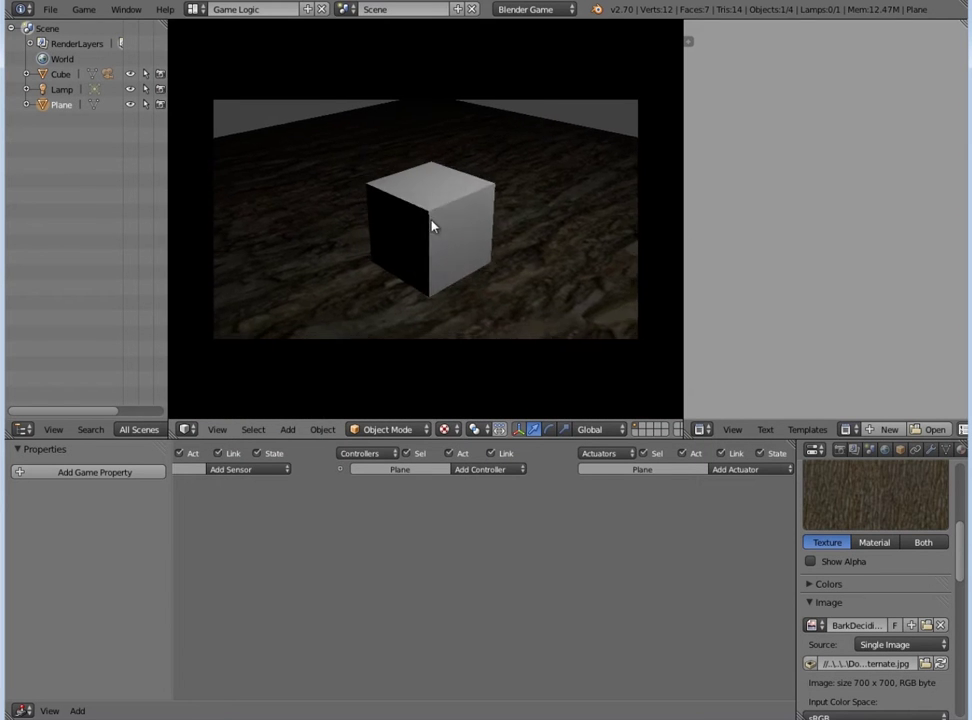
Step: Quit the running game preview with Esc to return to the cube-and-plane scene
key(Escape)
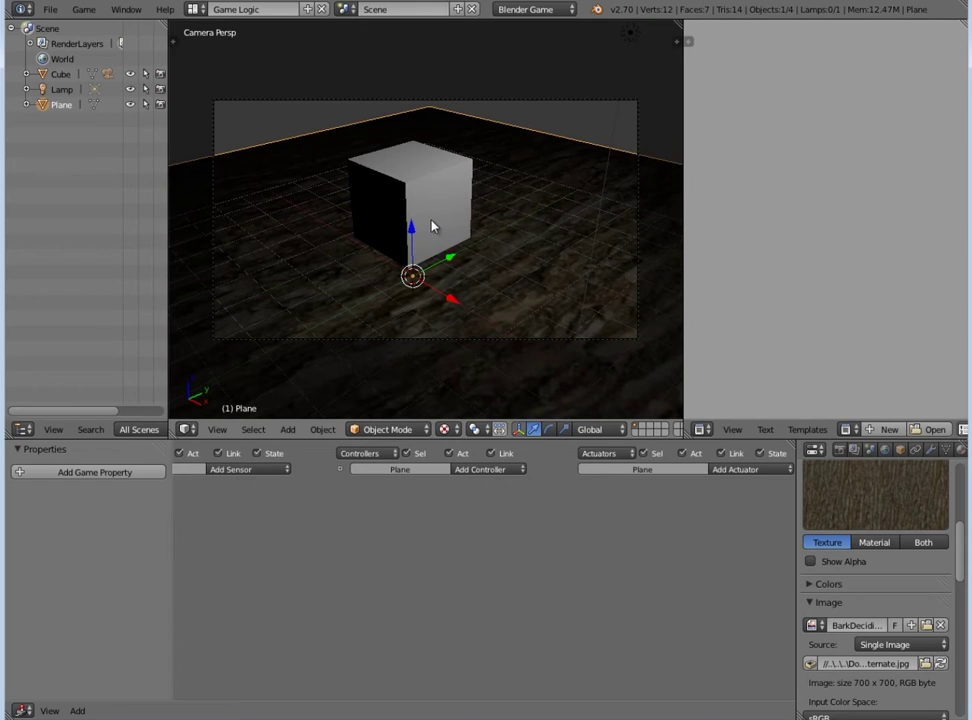
Step: Close Blender with the game project and launch a new Blender session
click(956, 6)
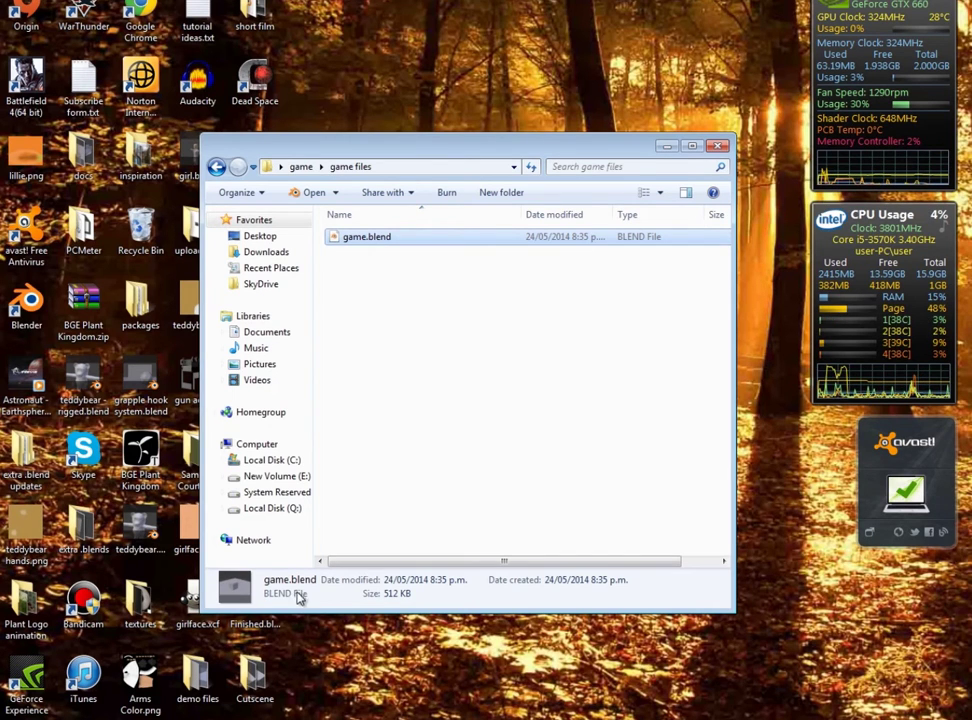
key(Return)
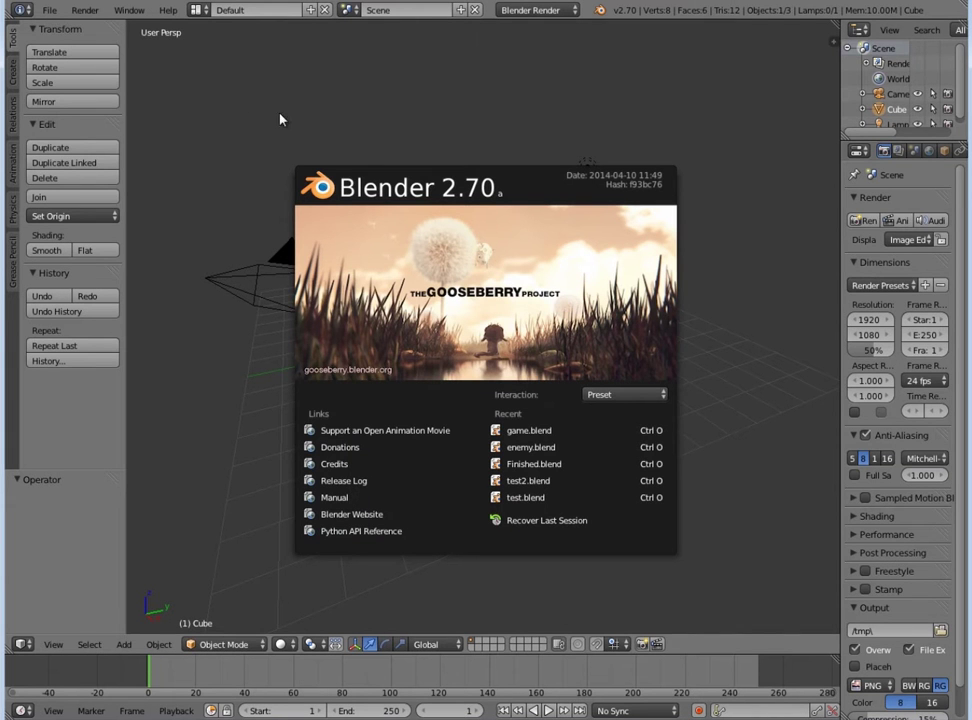
Step: Dismiss the splash, delete the default cube and add a plane at the centre
click(612, 356)
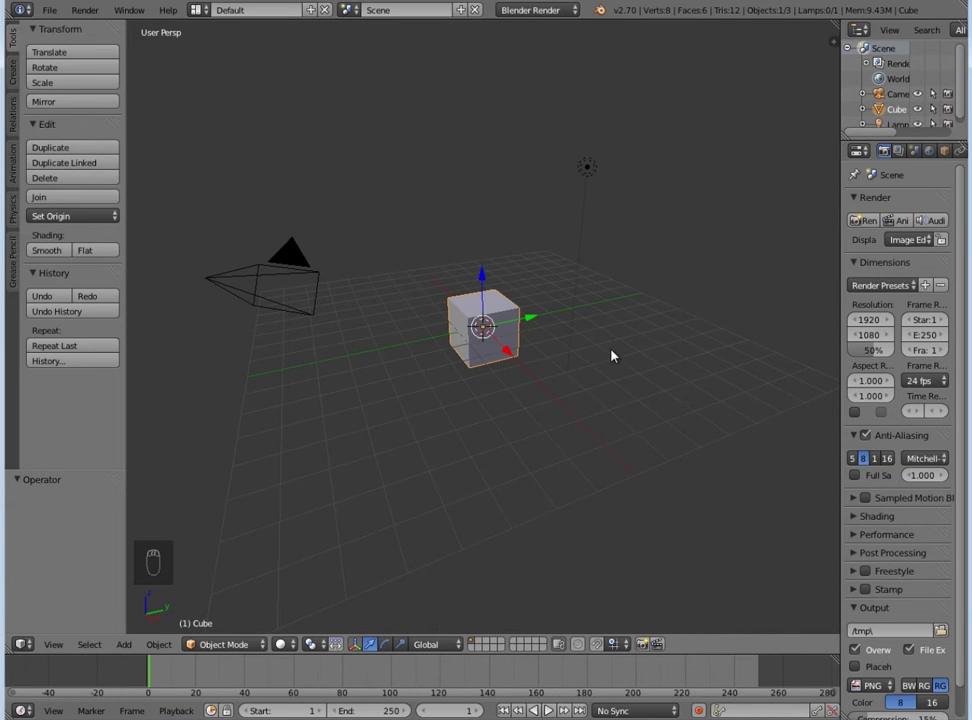
mouse_move(527, 361)
middle_down()
mouse_move(529, 369)
mouse_move(460, 373)
mouse_move(569, 372)
mouse_move(538, 358)
middle_up()
key(x)
click(536, 355)
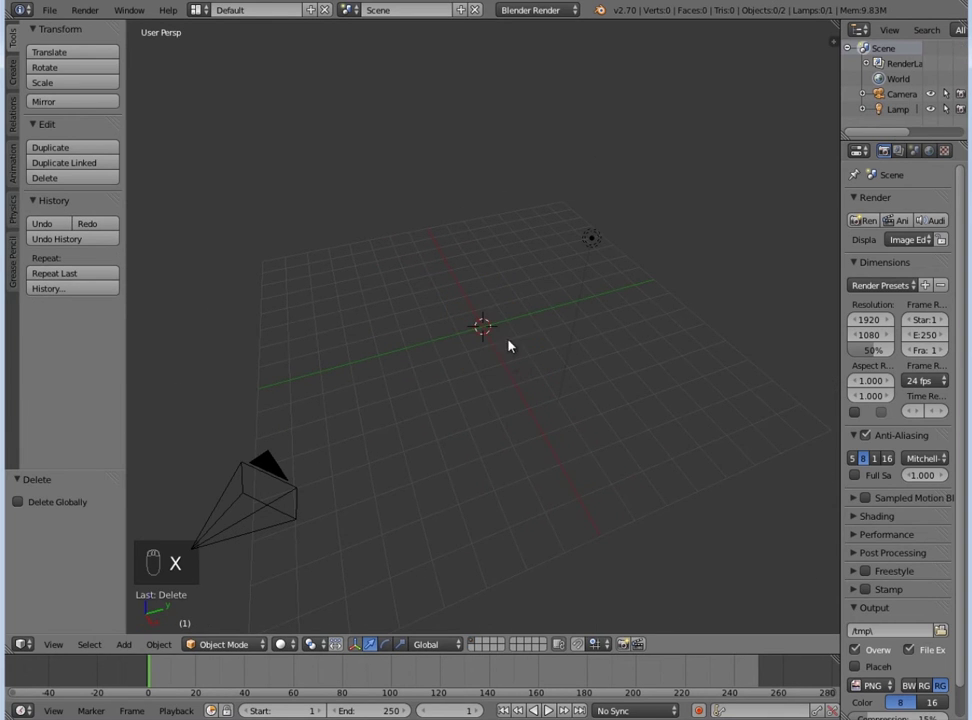
key(shift+a)
mouse_move(510, 342)
click(557, 342)
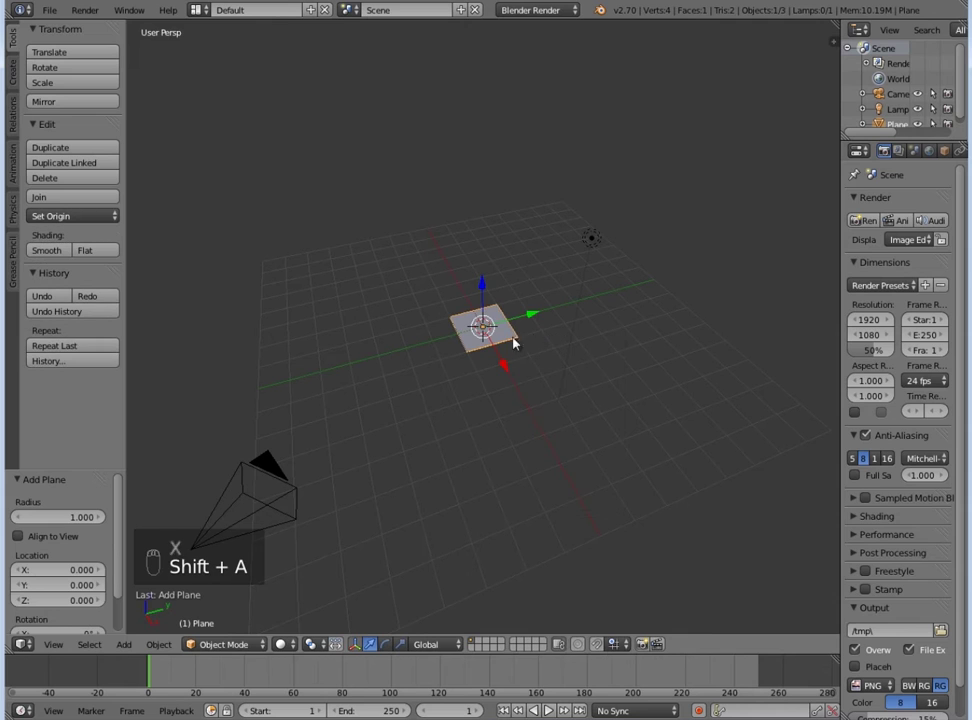
Step: Scale the plane up to 1.382 and stretch it wider along X
key(s)
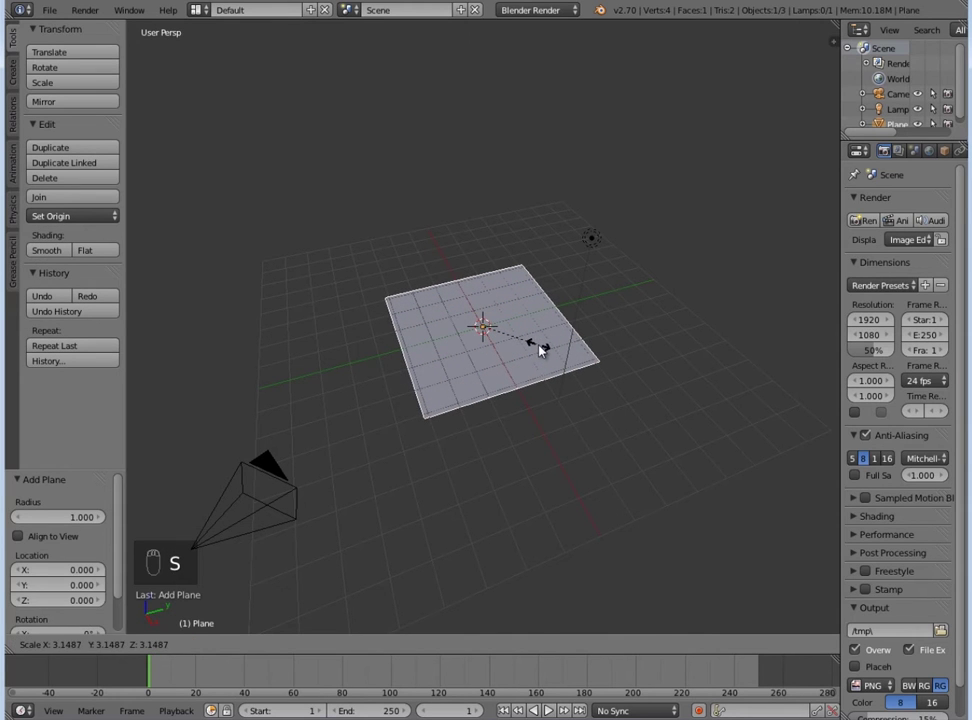
click(534, 347)
key(s)
key(x)
click(490, 386)
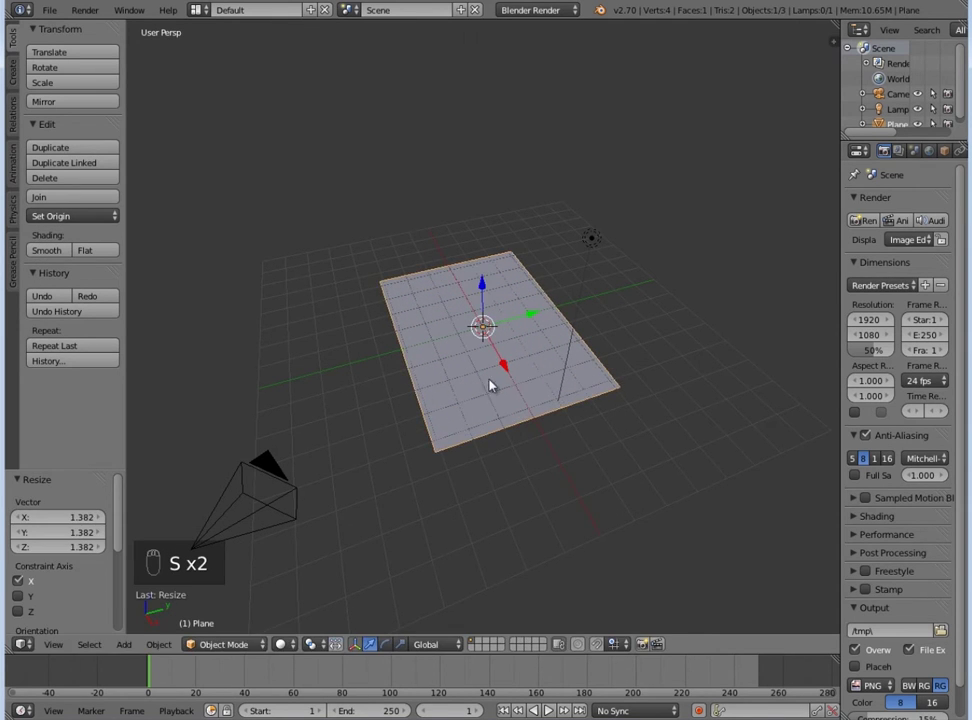
Step: Align the camera to top view, move it -13.691 along Z, and view through it
middle_drag(490, 386, 571, 410)
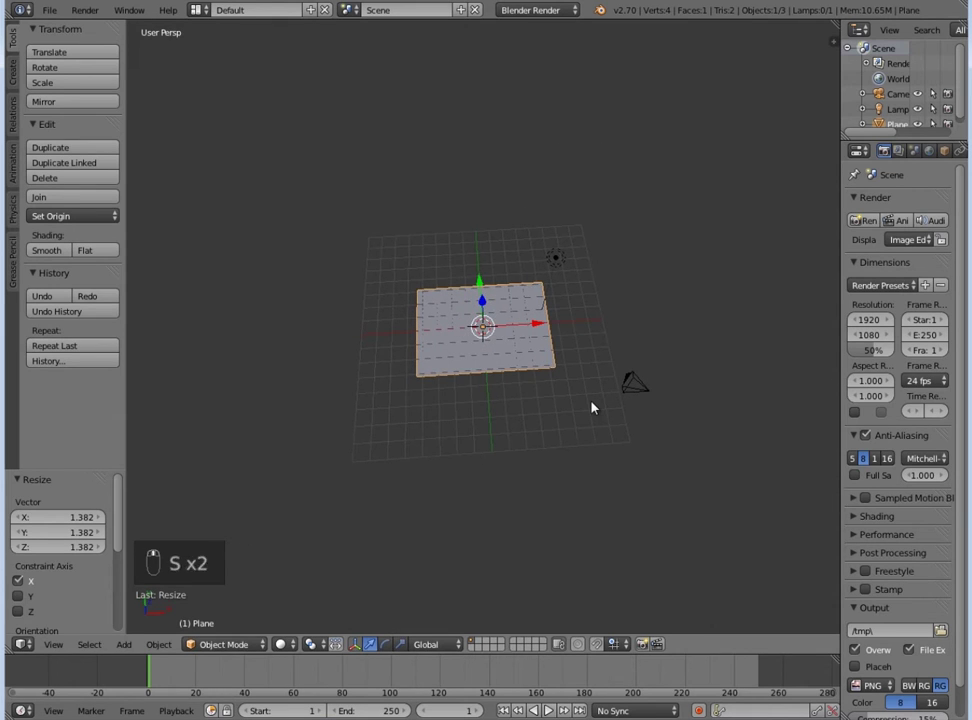
key(KP_7)
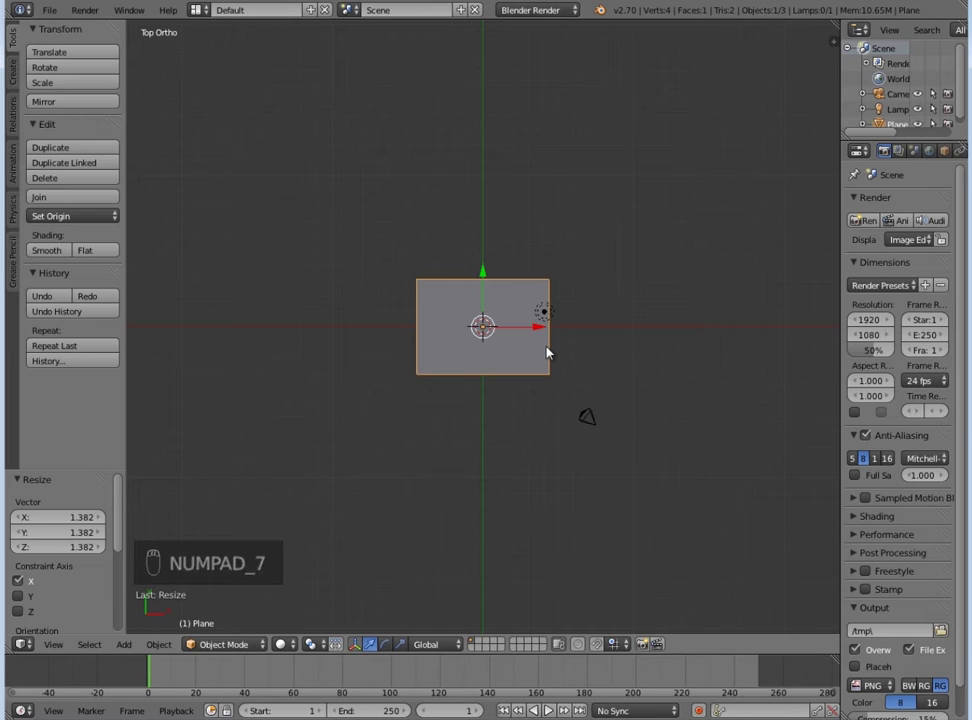
key(ctrl+alt+KP_0)
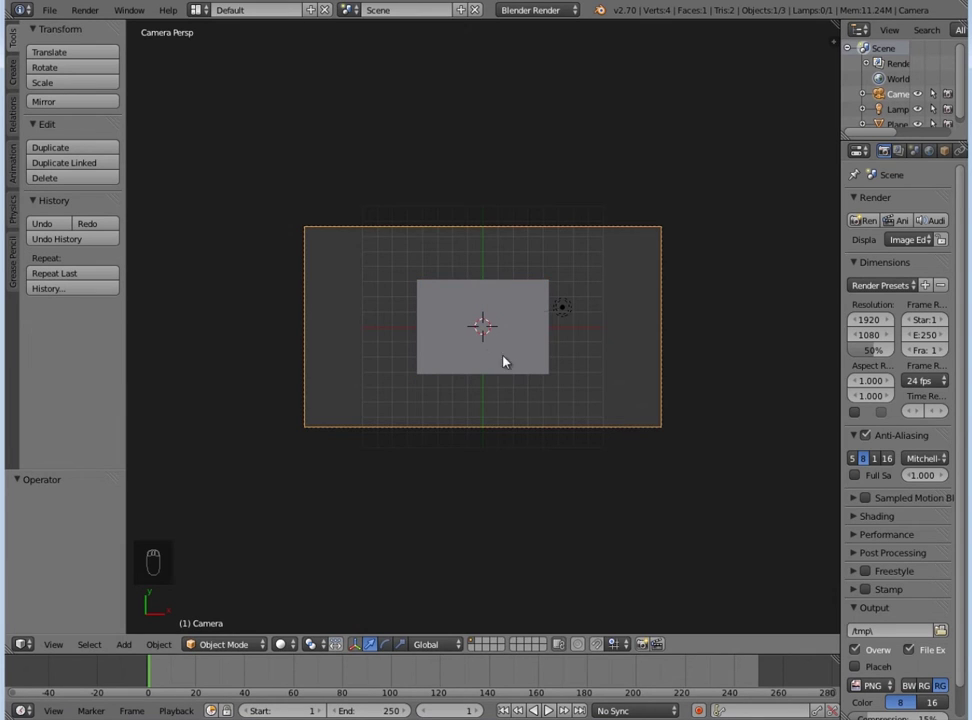
key(g)
key(z)
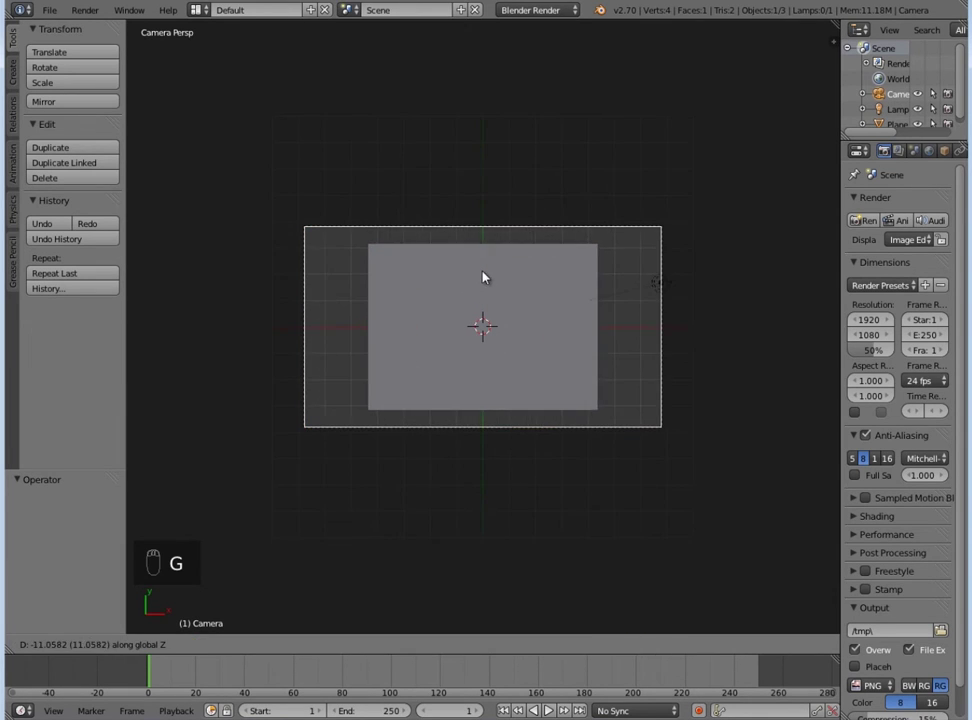
click(476, 264)
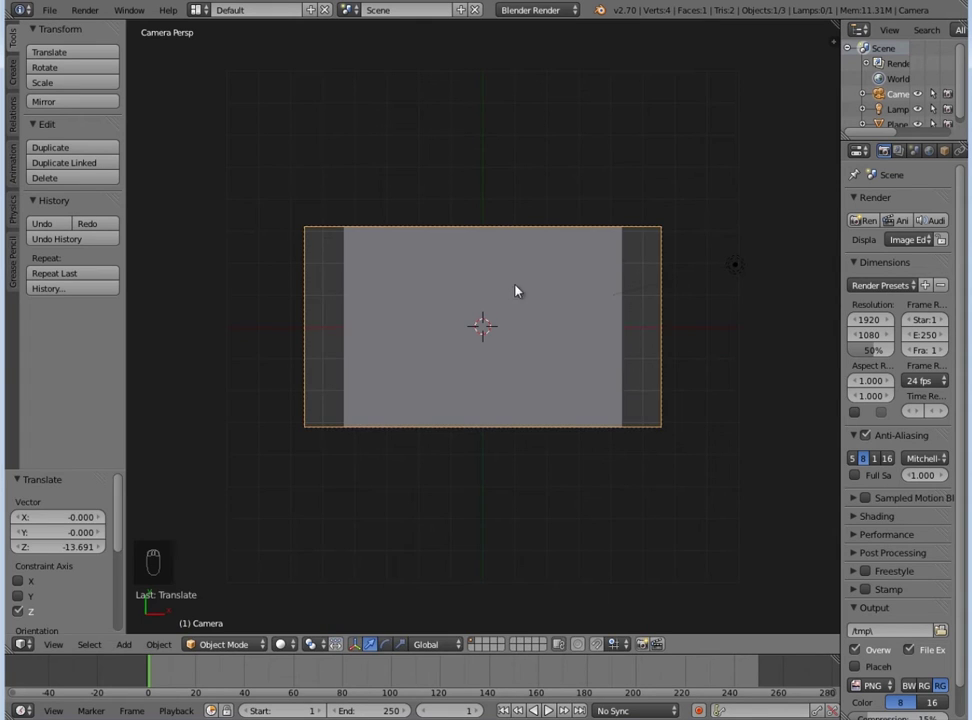
middle_drag(514, 288, 453, 317)
right_click(453, 317)
key(KP_0)
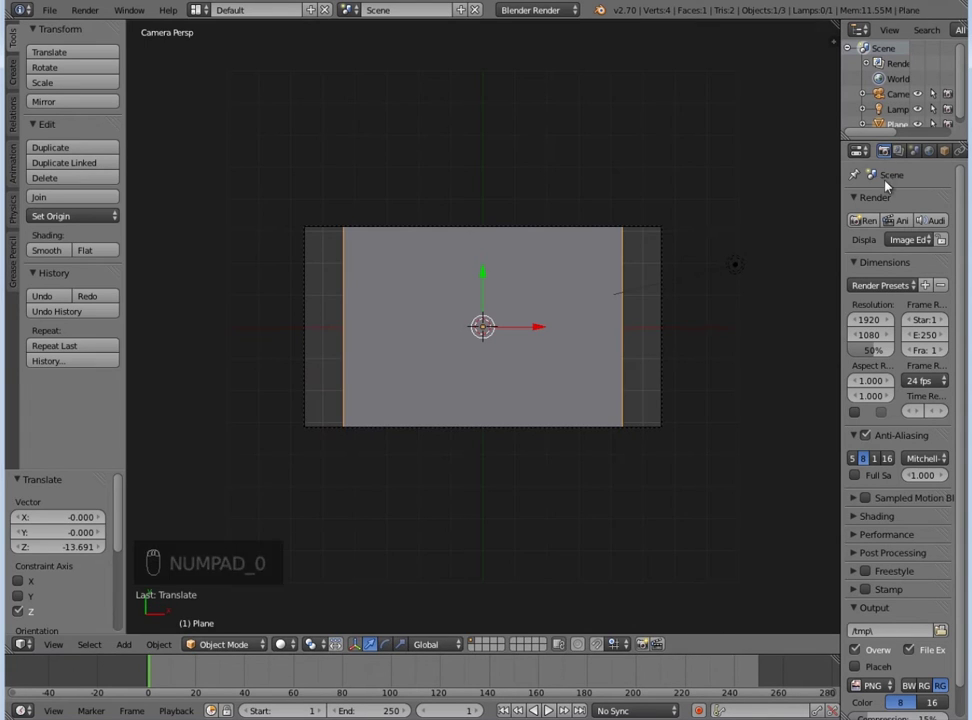
Step: Switch to the Blender Game engine with GLSL shading and a 60 fps frame rate
click(537, 10)
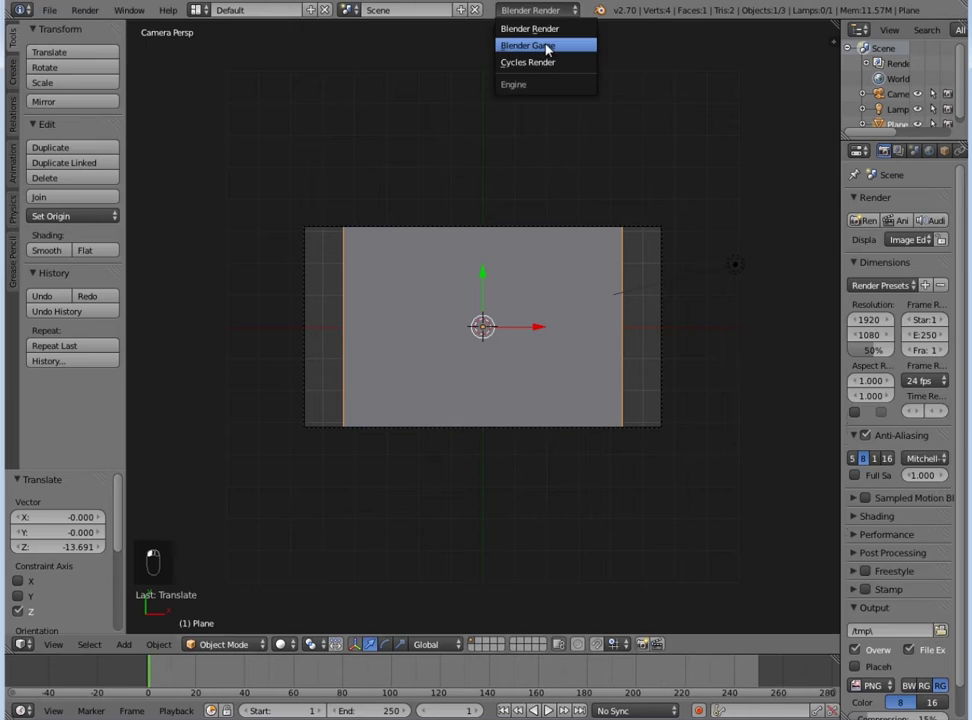
click(547, 47)
scroll(907, 495, down, 4)
click(922, 435)
scroll(906, 520, down, 3)
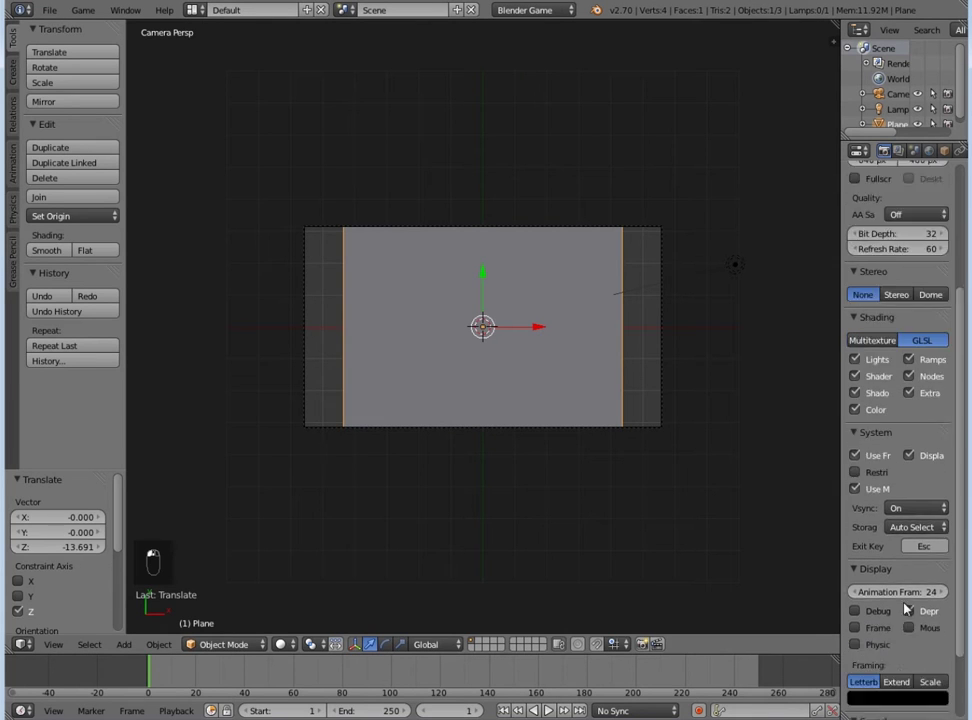
scroll(906, 600, down, 2)
click(896, 531)
text(60)
key(Return)
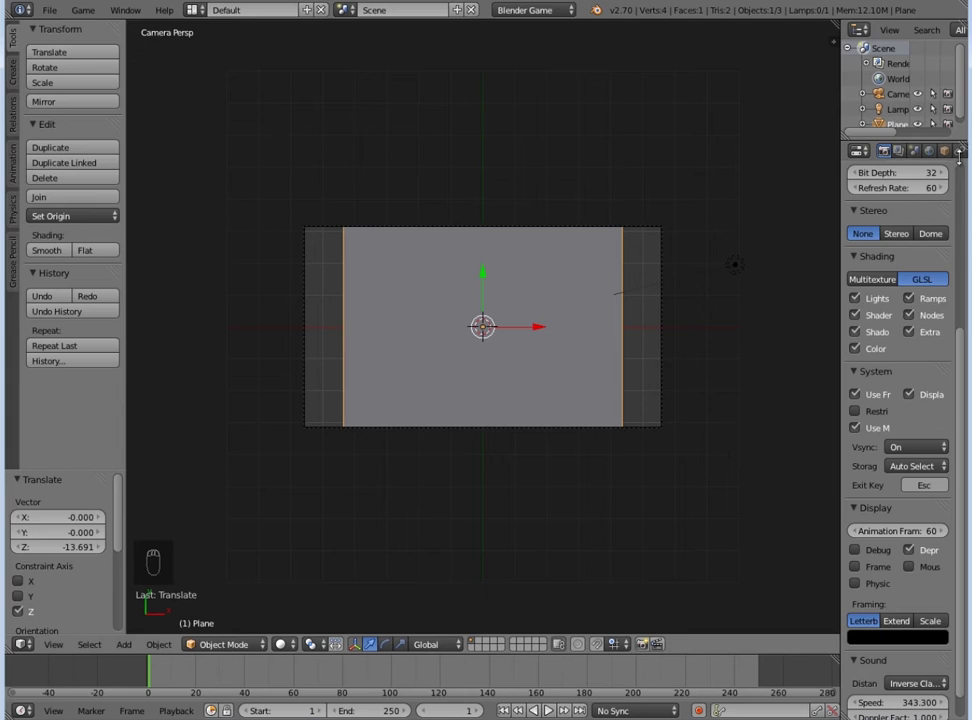
Step: Set the World horizon colour to black
click(929, 151)
click(885, 265)
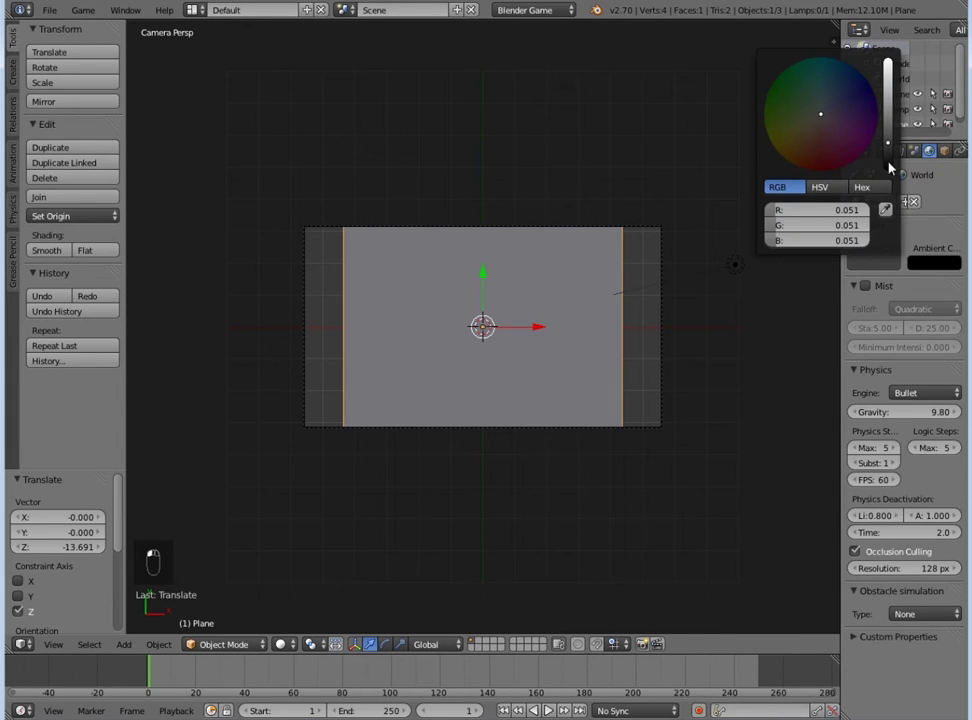
drag(890, 163, 890, 178)
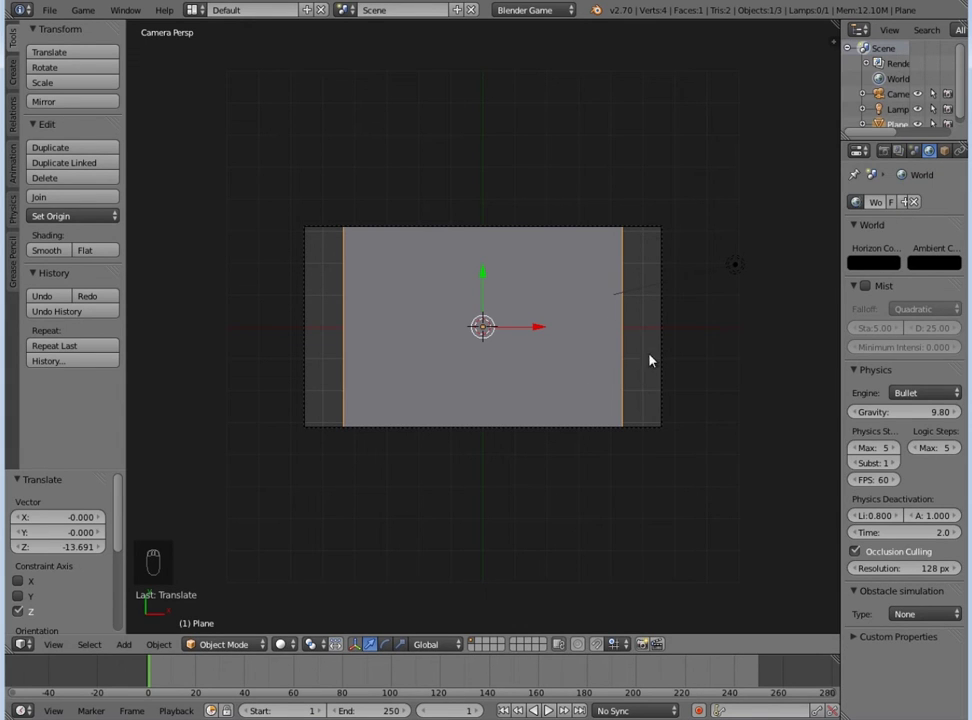
click(884, 151)
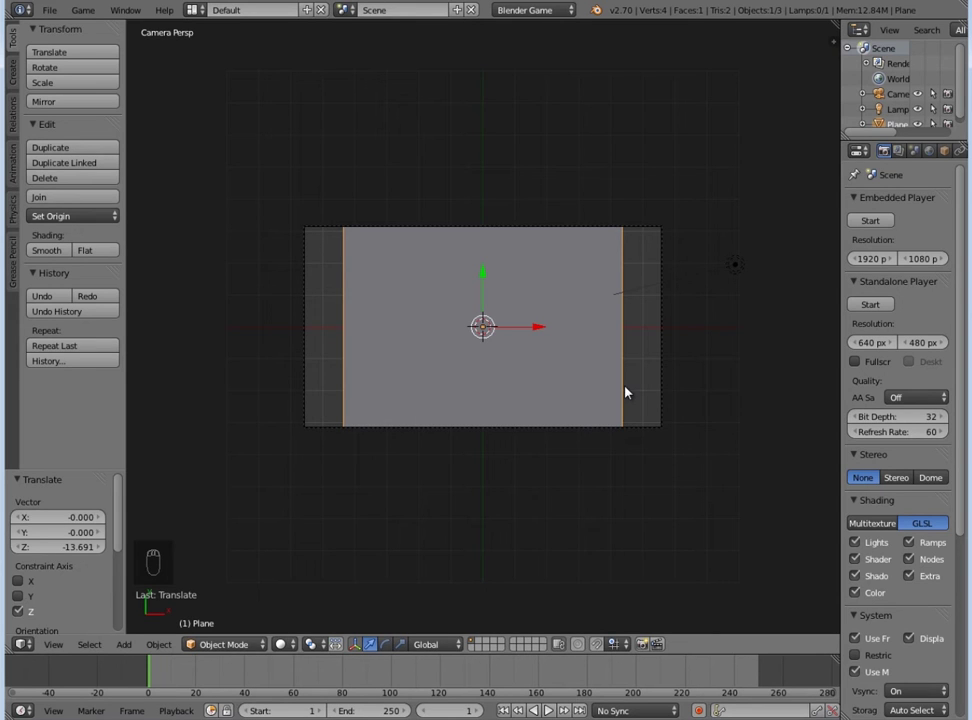
Step: Switch the viewport to textured shading, viewing the plane at an oblique angle
middle_drag(627, 391, 254, 697)
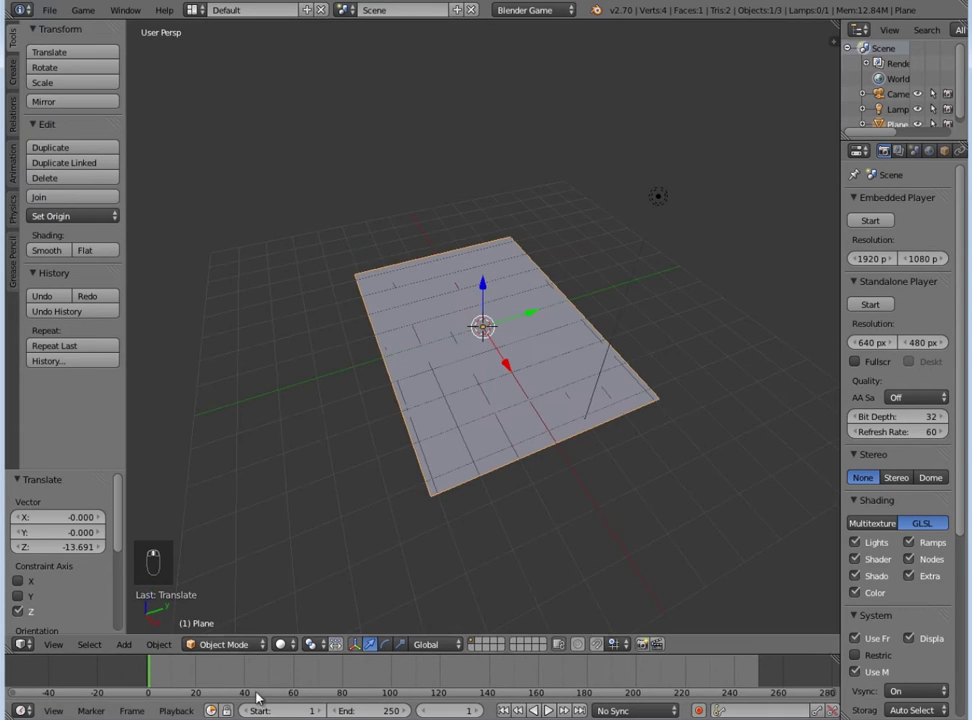
click(284, 646)
click(299, 453)
middle_drag(388, 440, 460, 400)
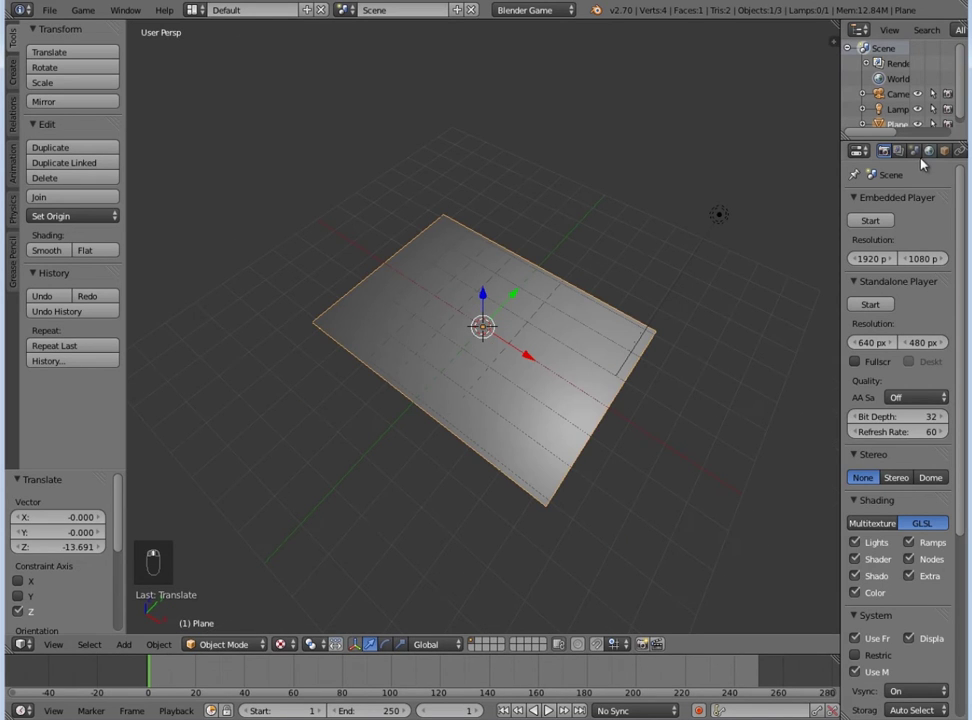
scroll(915, 152, down, 2)
Step: Add a new material to the plane and rename it intro
click(929, 153)
click(893, 253)
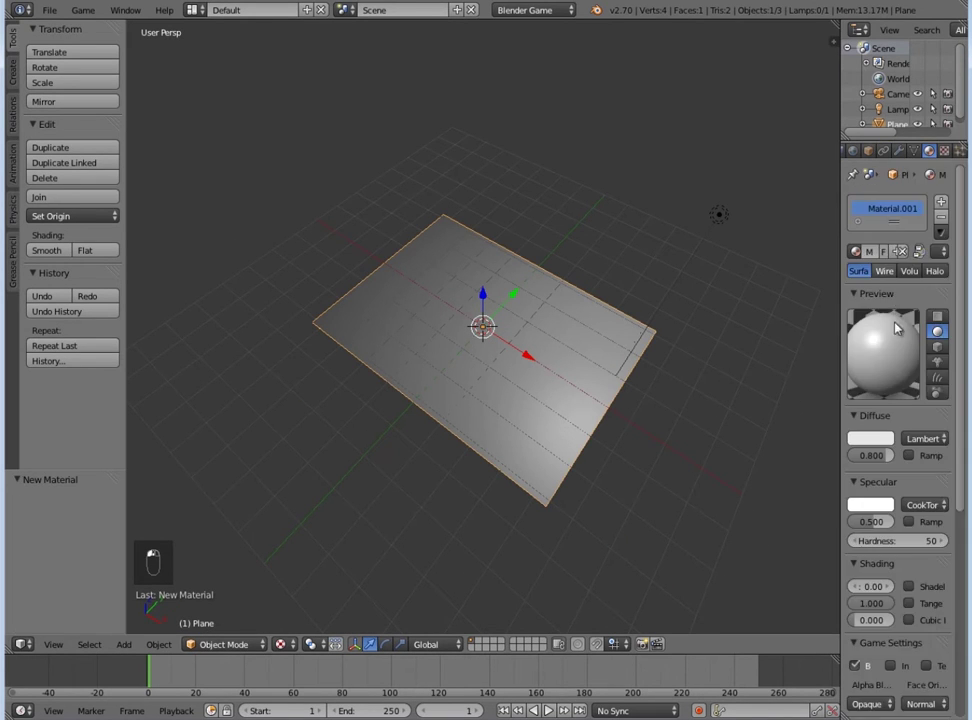
scroll(868, 222, down, 3)
scroll(868, 222, up, 3)
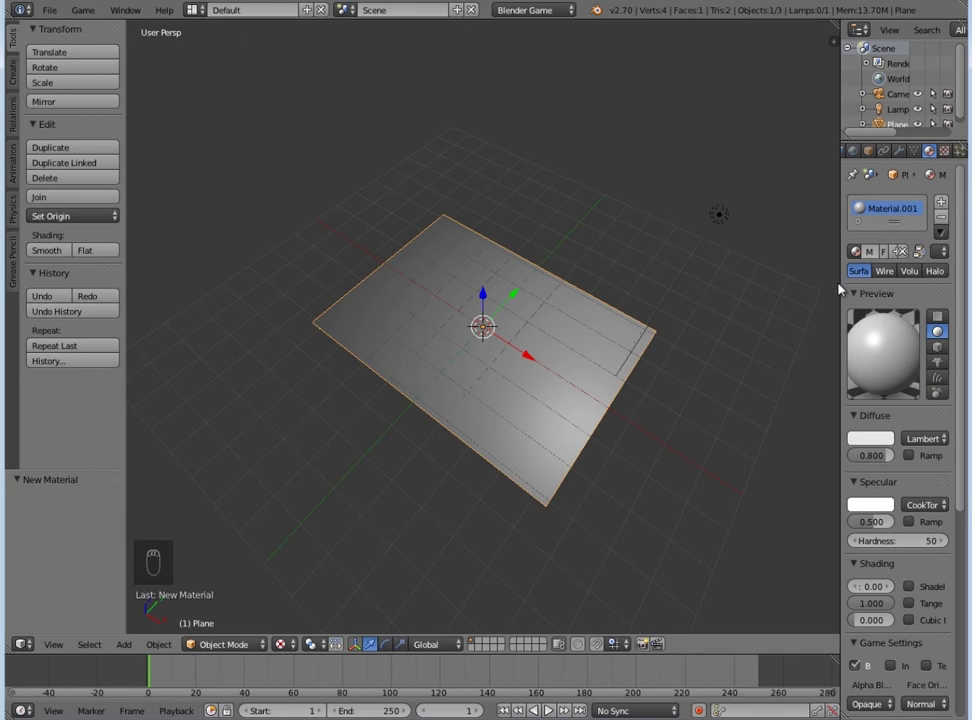
drag(838, 281, 700, 276)
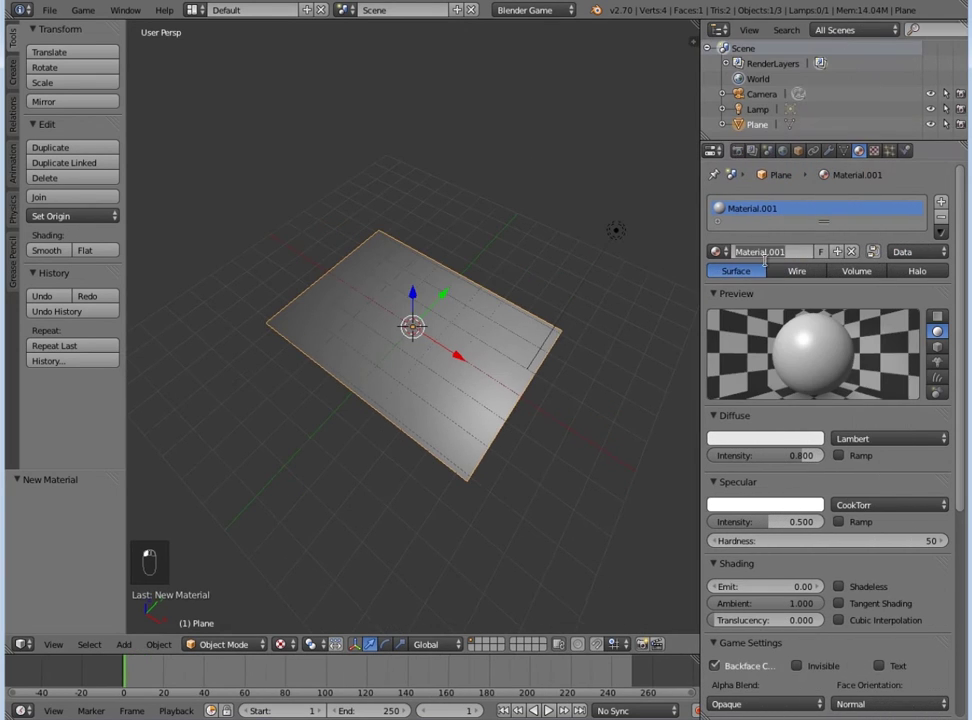
click(764, 258)
text(screen)
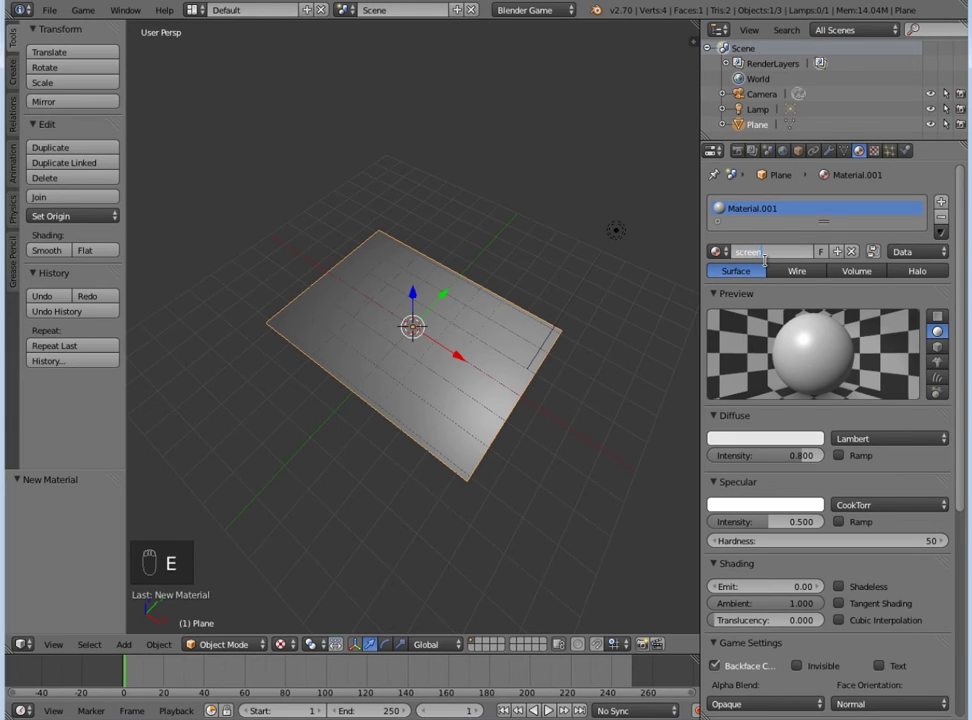
key(BackSpace)
key(BackSpace)
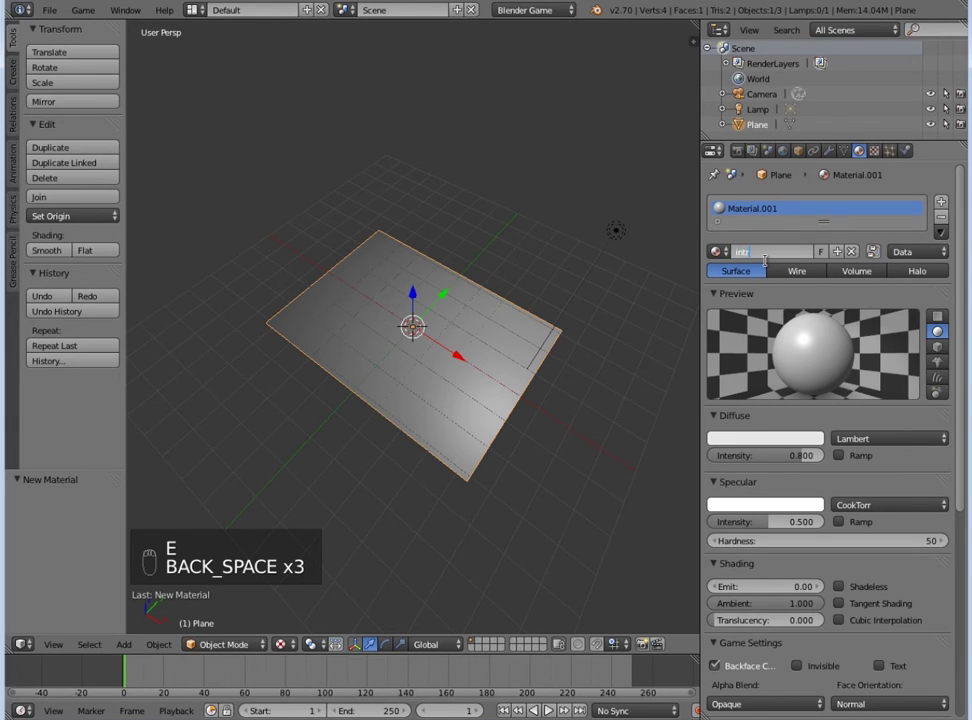
click(772, 264)
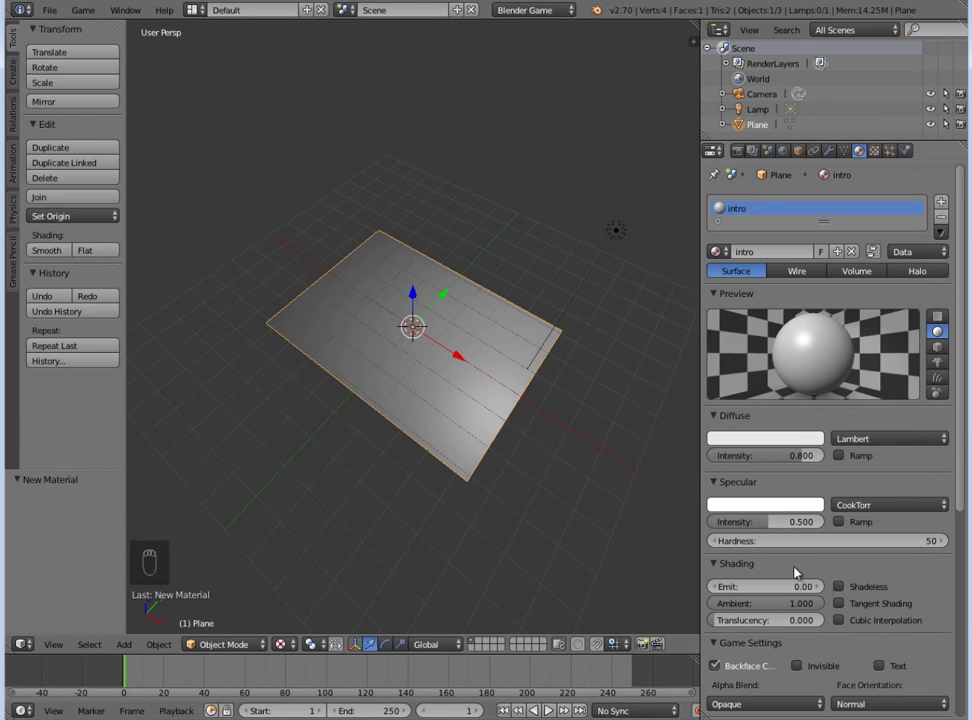
Step: Make the intro material shadeless so the plane shows flat white
click(840, 589)
scroll(838, 585, down, 3)
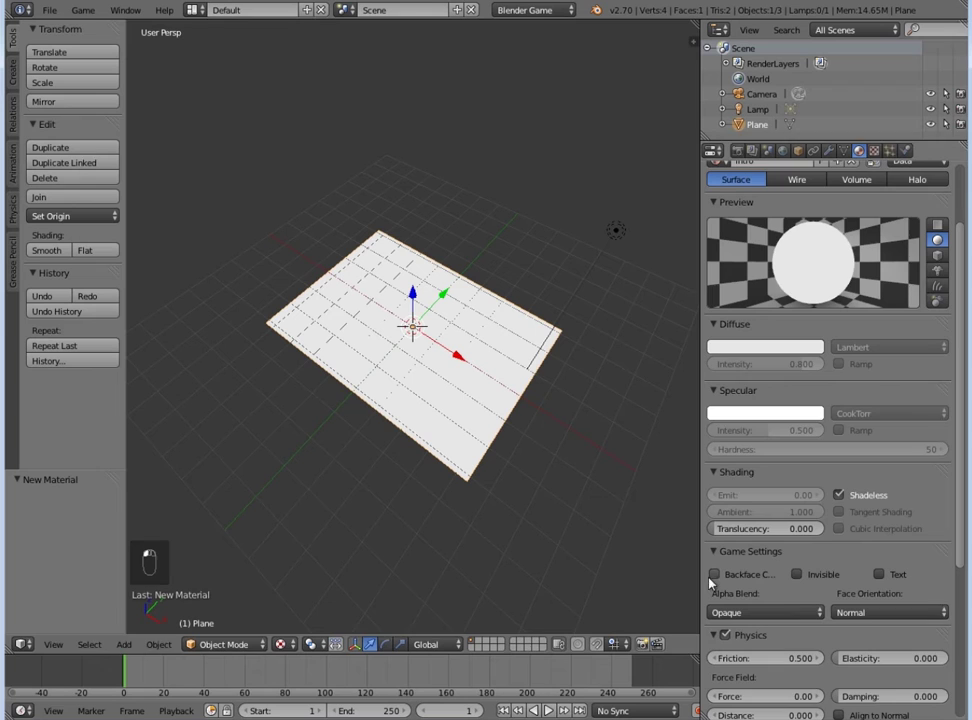
scroll(796, 276, up, 5)
Step: Add a new Image or Movie texture to the material mapped with UV coordinates
click(874, 151)
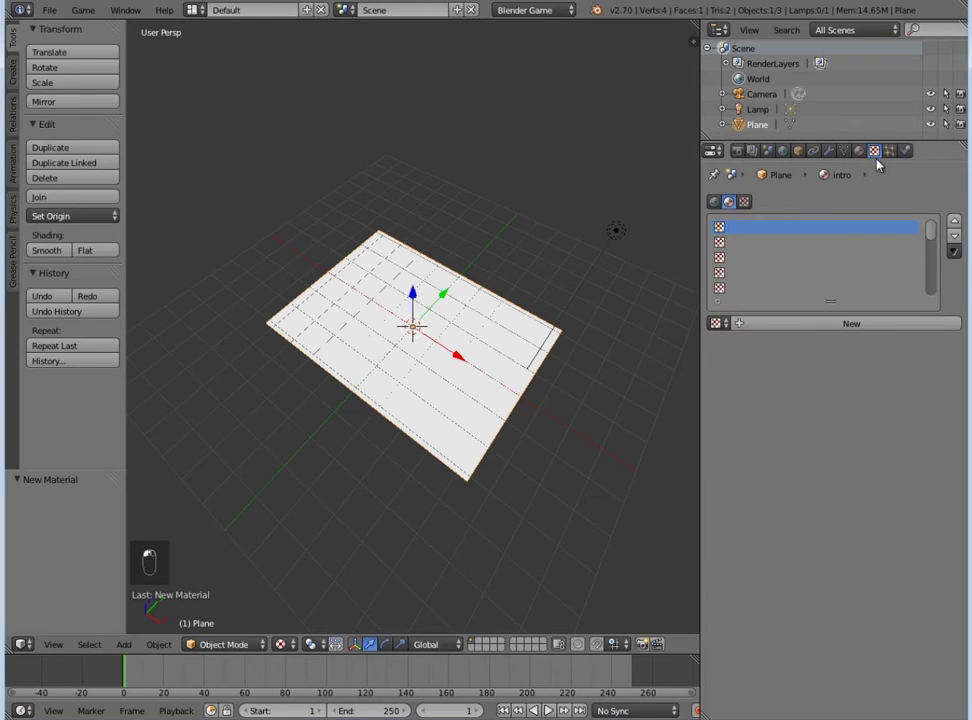
click(817, 322)
click(840, 342)
click(815, 235)
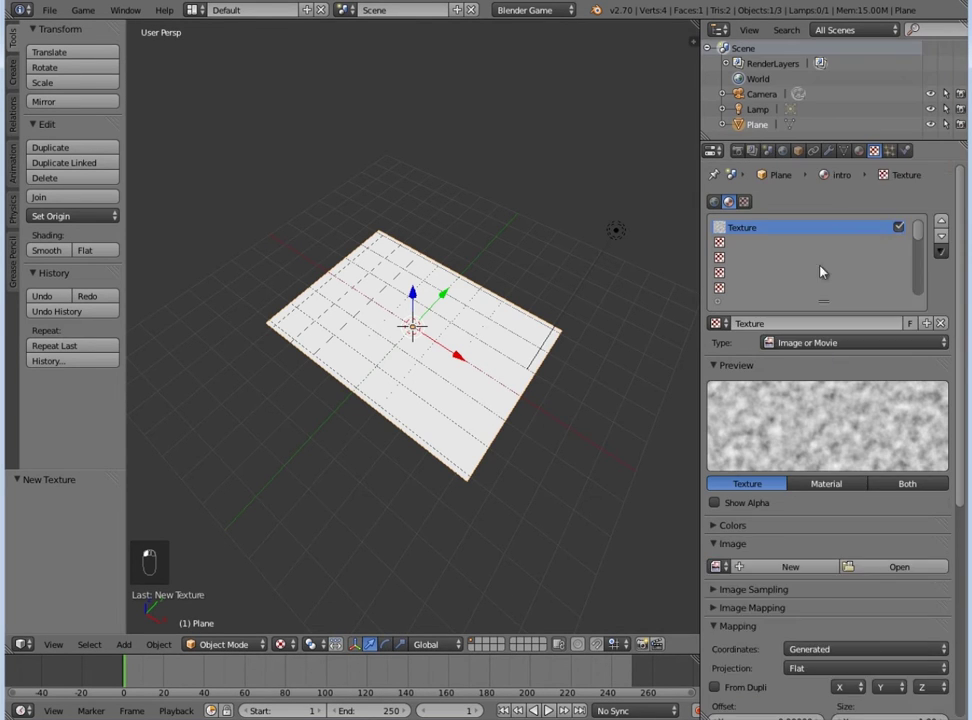
scroll(820, 272, down, 5)
click(833, 496)
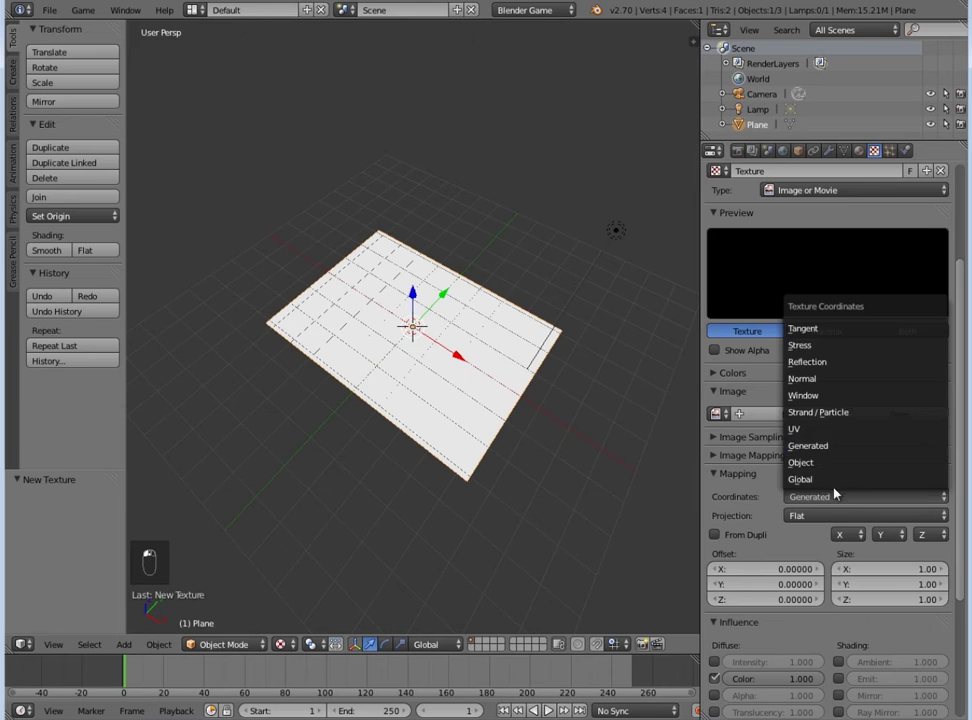
click(833, 430)
Step: Load the awesome-smiley JPG from Downloads into the texture, then view the plane from the top
click(898, 413)
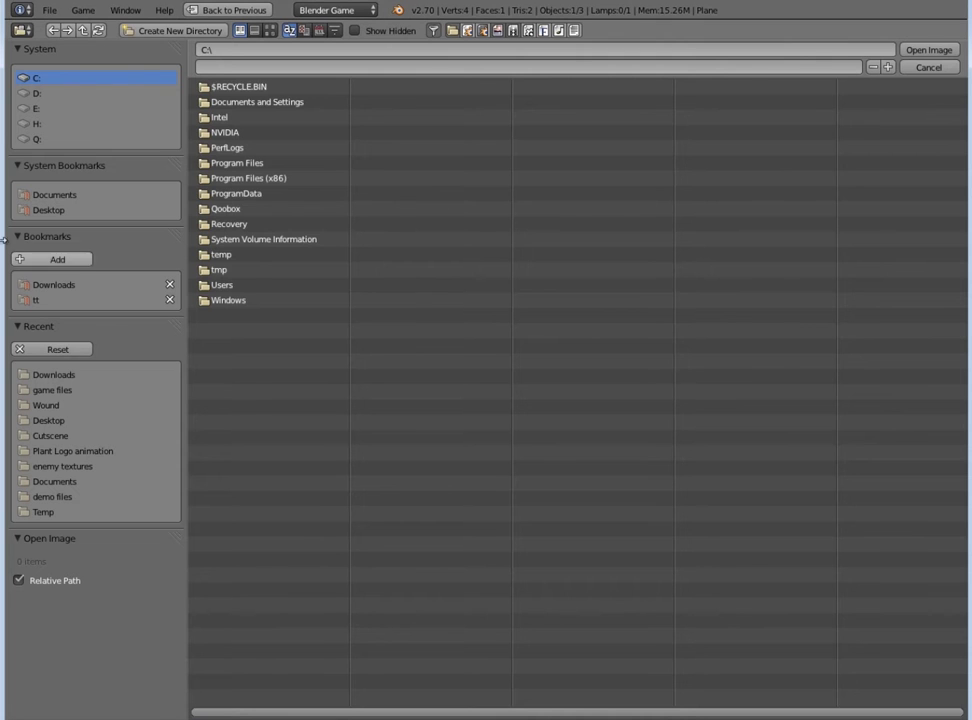
click(47, 286)
click(270, 30)
scroll(647, 425, down, 8)
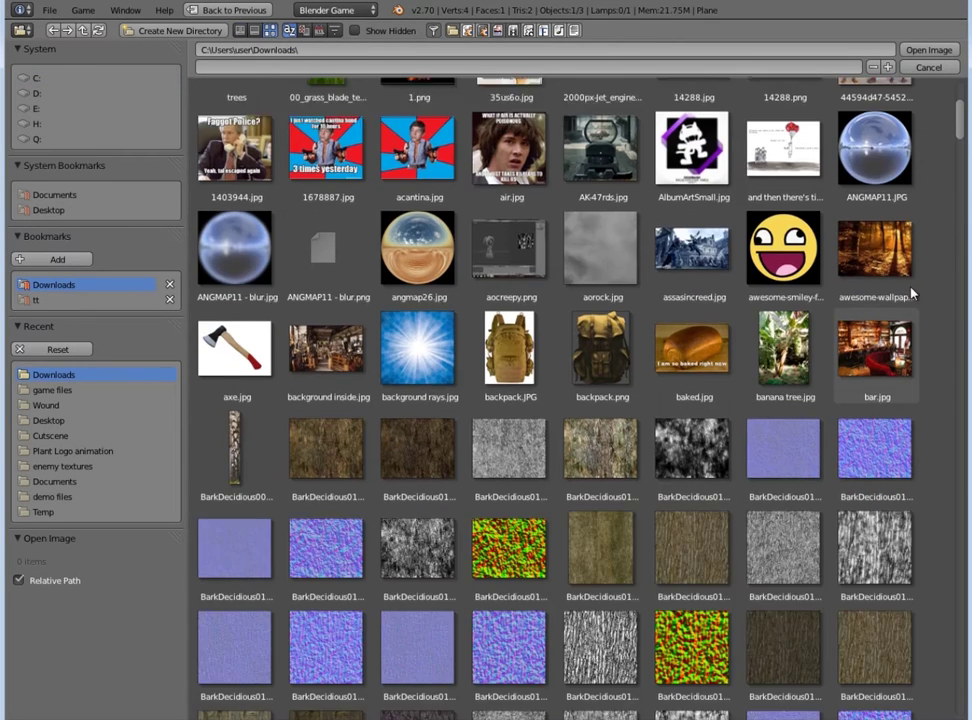
scroll(913, 293, down, 10)
scroll(880, 260, up, 10)
scroll(838, 228, down, 2)
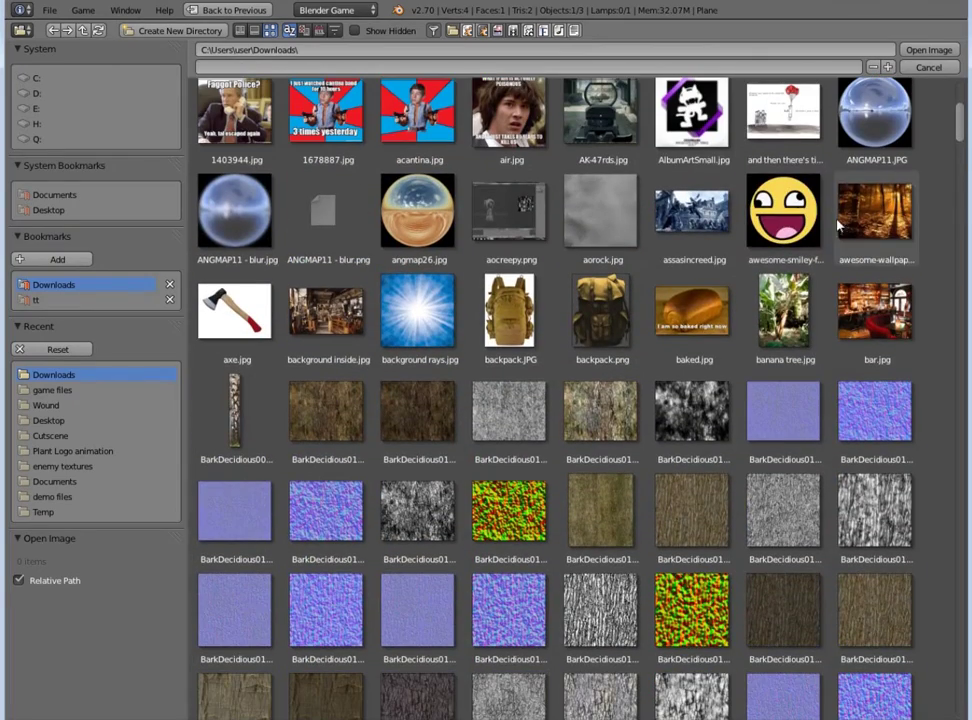
click(783, 212)
click(929, 49)
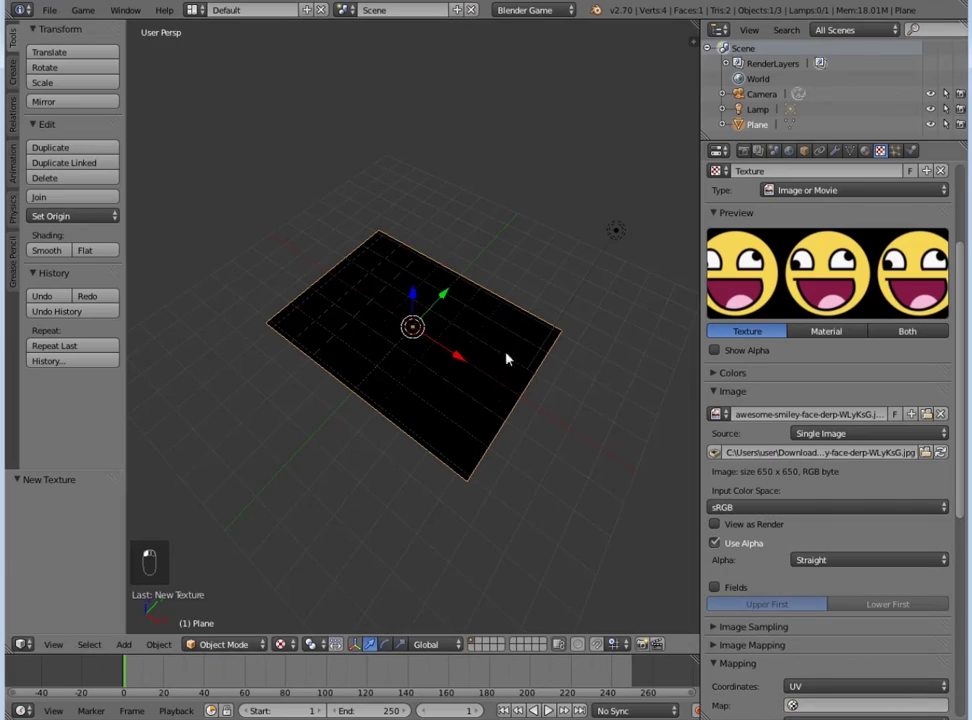
middle_drag(507, 358, 519, 419)
key(KP_7)
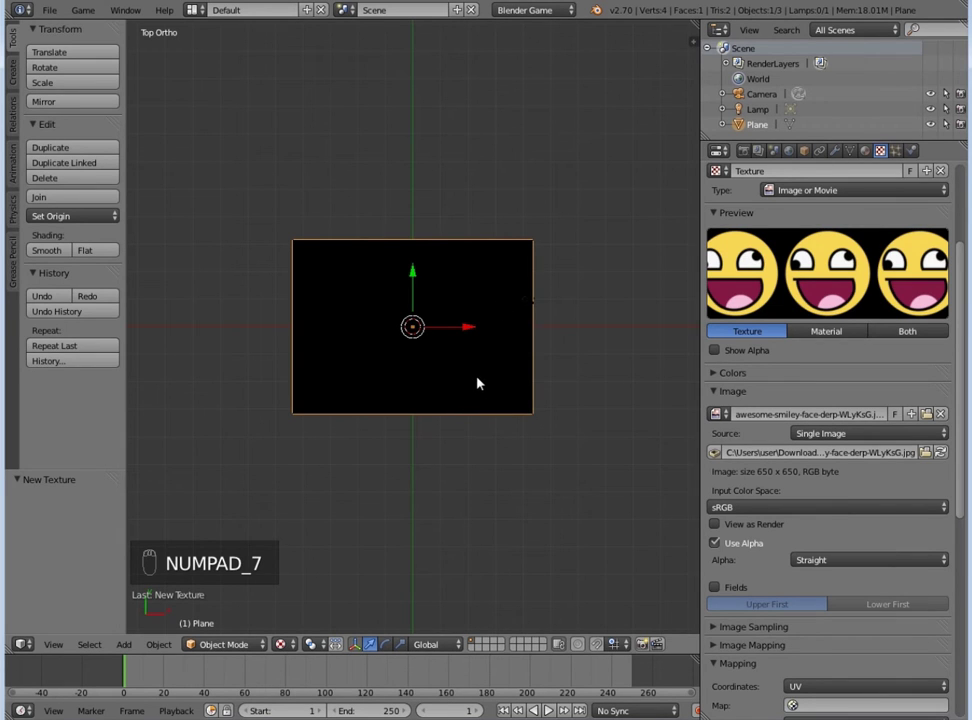
Step: Unwrap the plane in Edit Mode and view the smiley-textured plane through the camera
key(Tab)
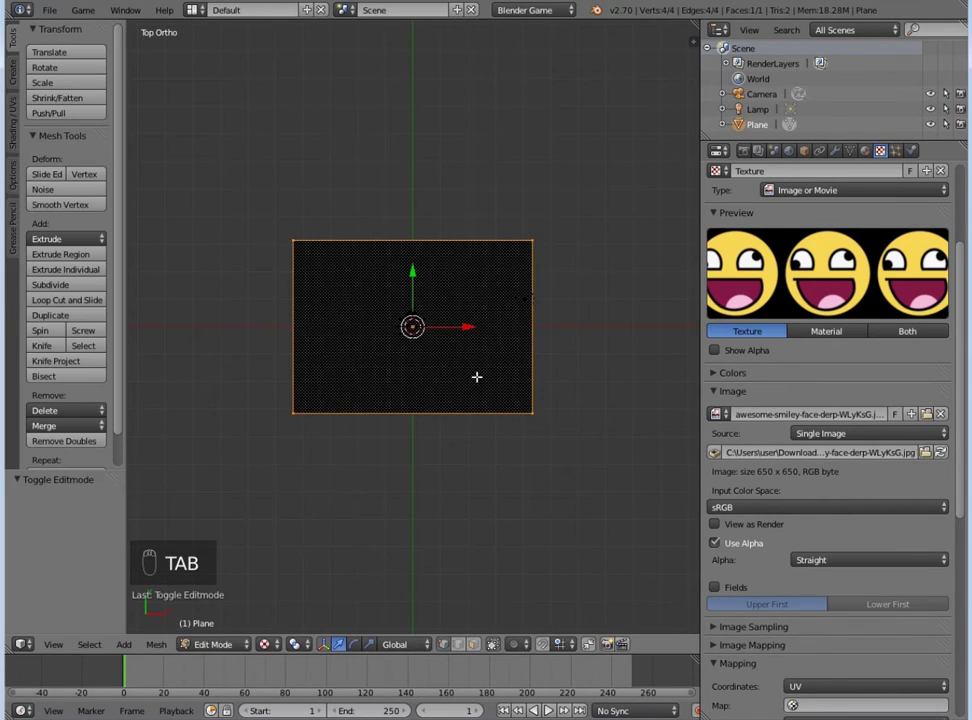
key(u)
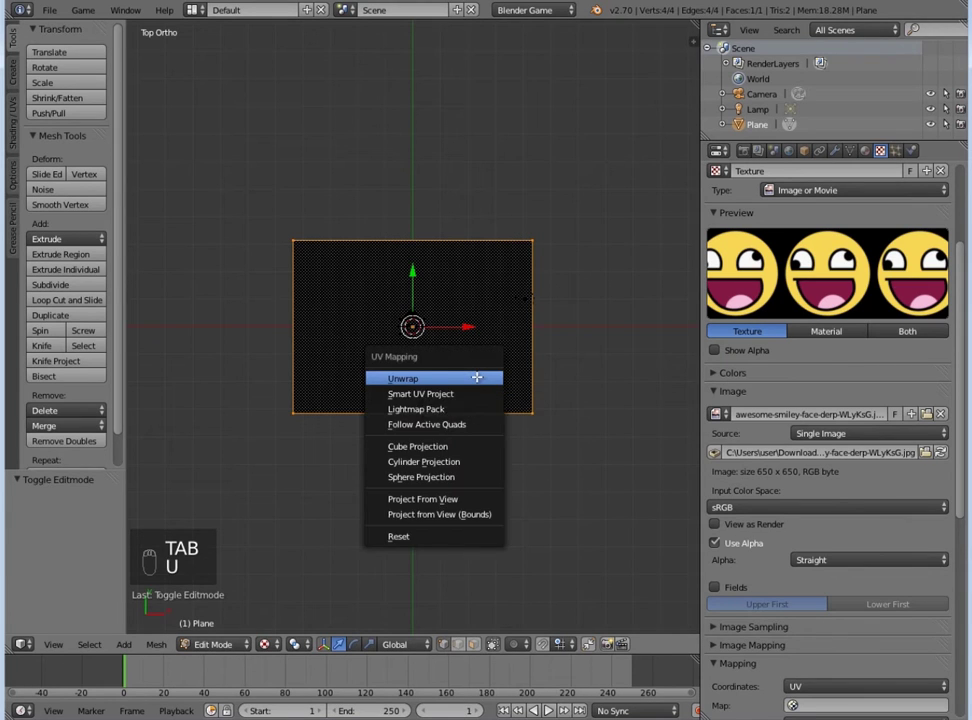
click(477, 377)
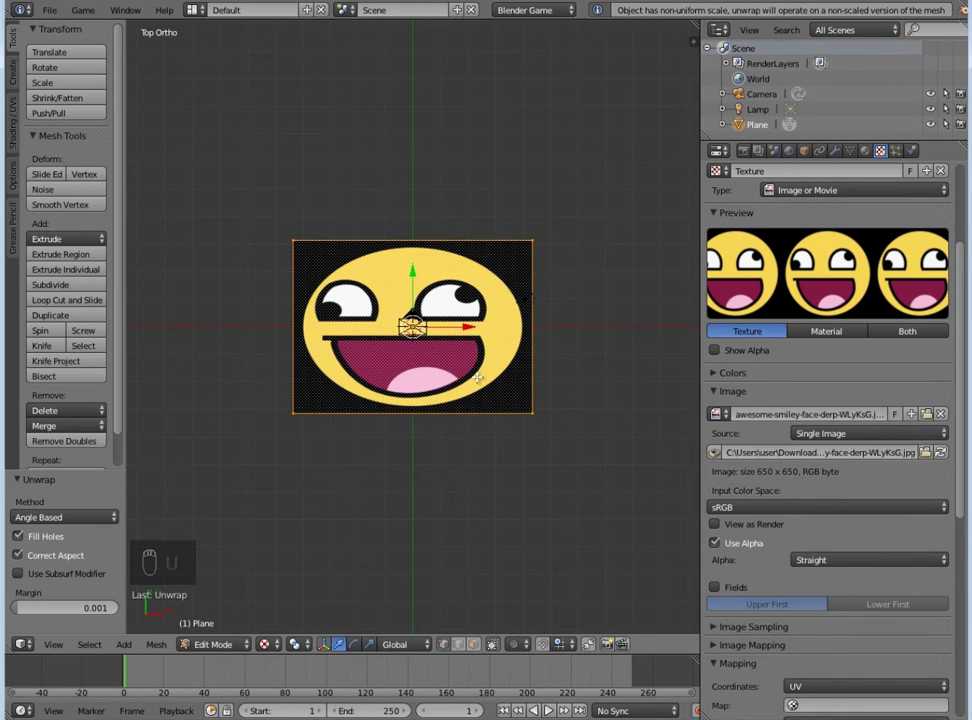
key(Tab)
middle_drag(333, 327, 352, 366)
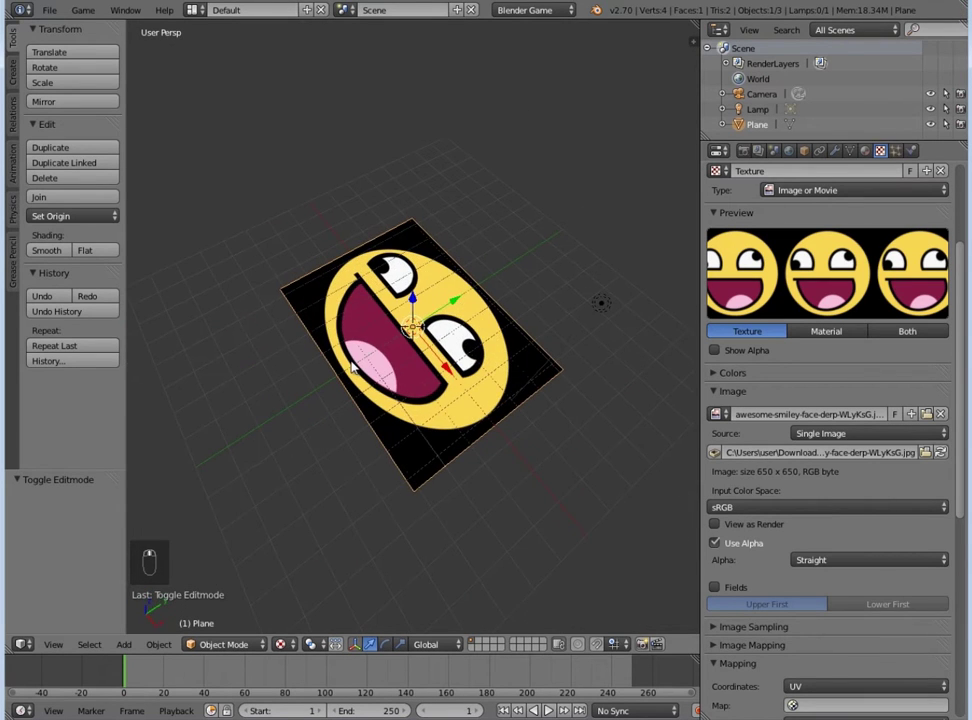
key(KP_0)
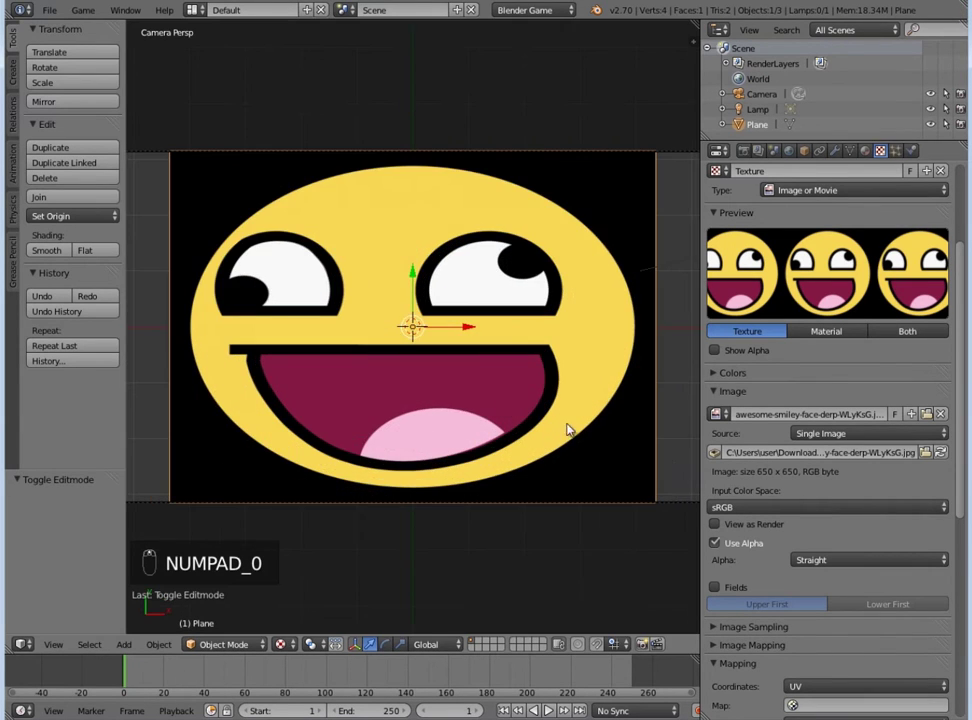
scroll(785, 527, down, 5)
scroll(770, 500, up, 7)
scroll(250, 238, down, 6)
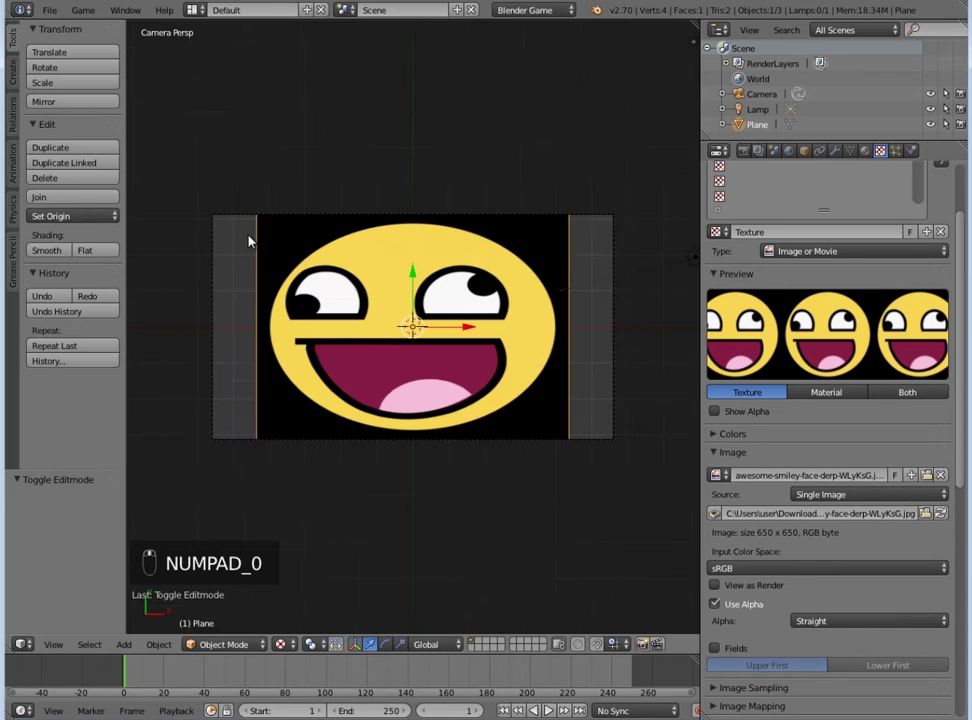
Step: Switch to the Game Logic layout and rename the plane object to screen
click(192, 9)
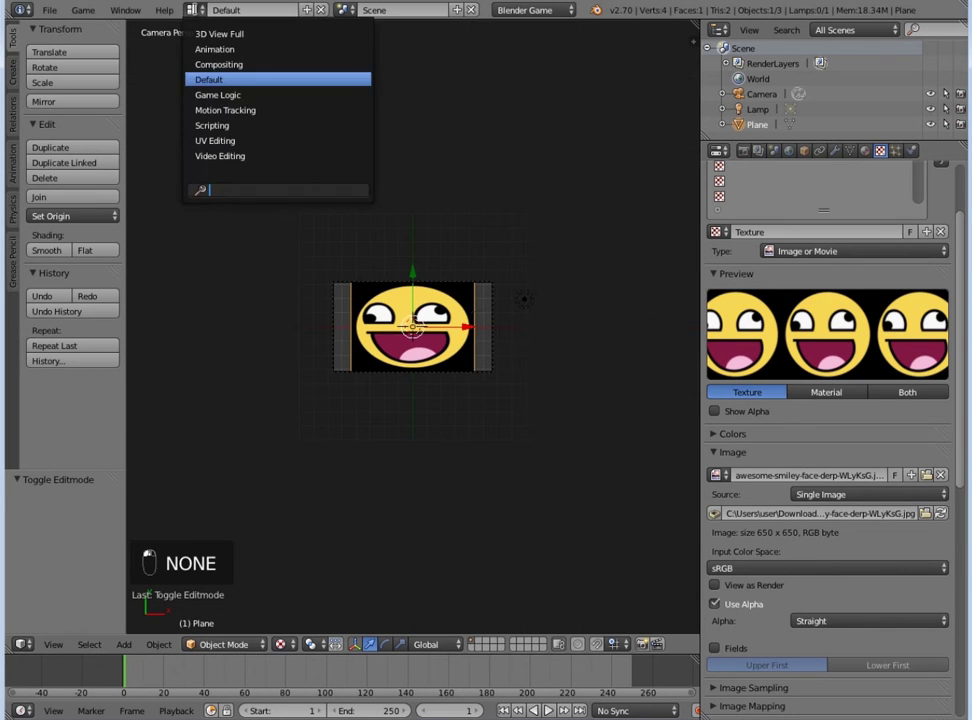
click(220, 92)
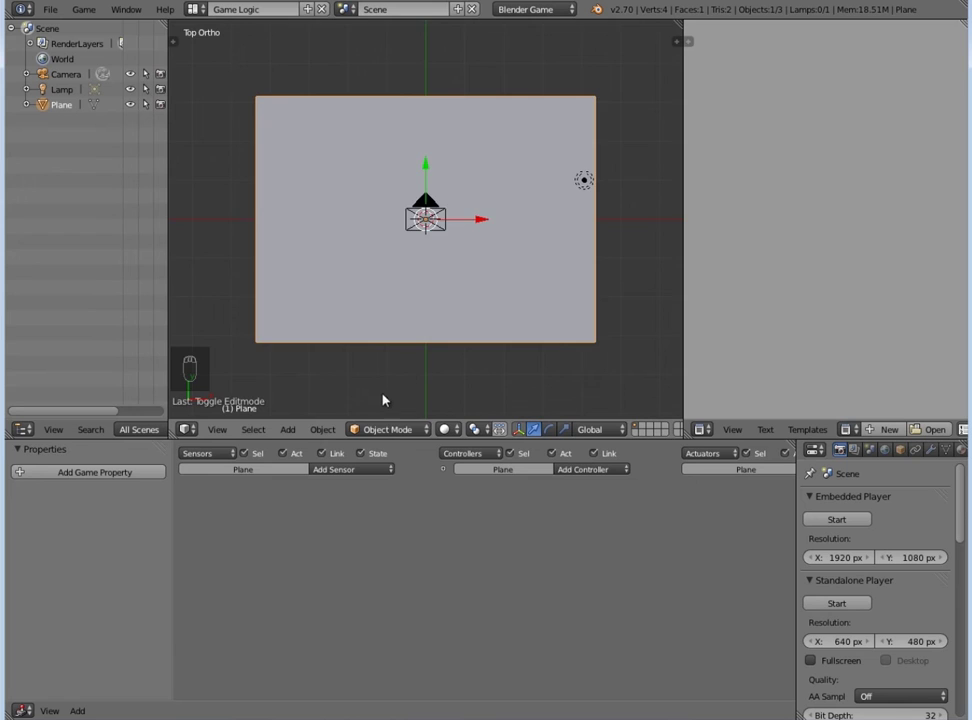
middle_drag(382, 400, 455, 300)
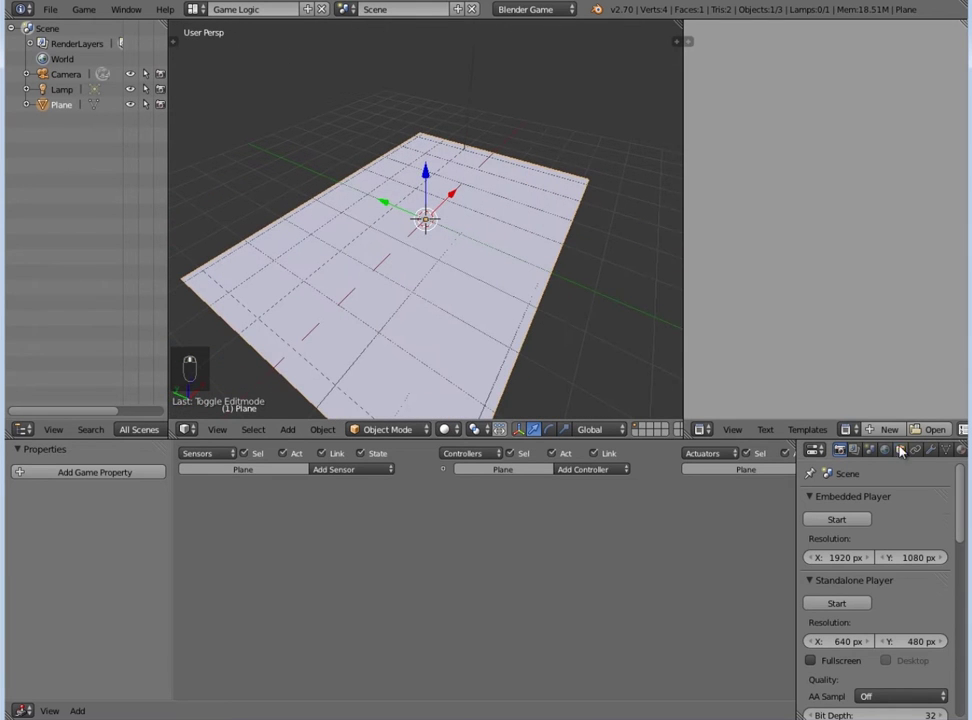
click(900, 451)
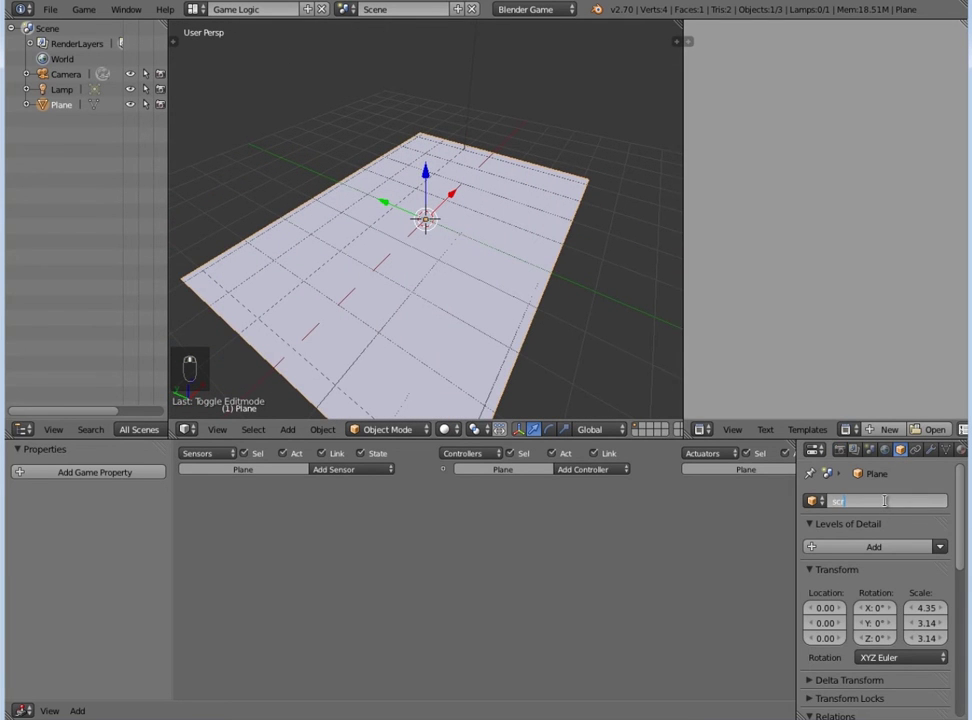
key(Return)
Step: Add an Always sensor with pulse mode on and a Python controller
click(345, 469)
click(342, 497)
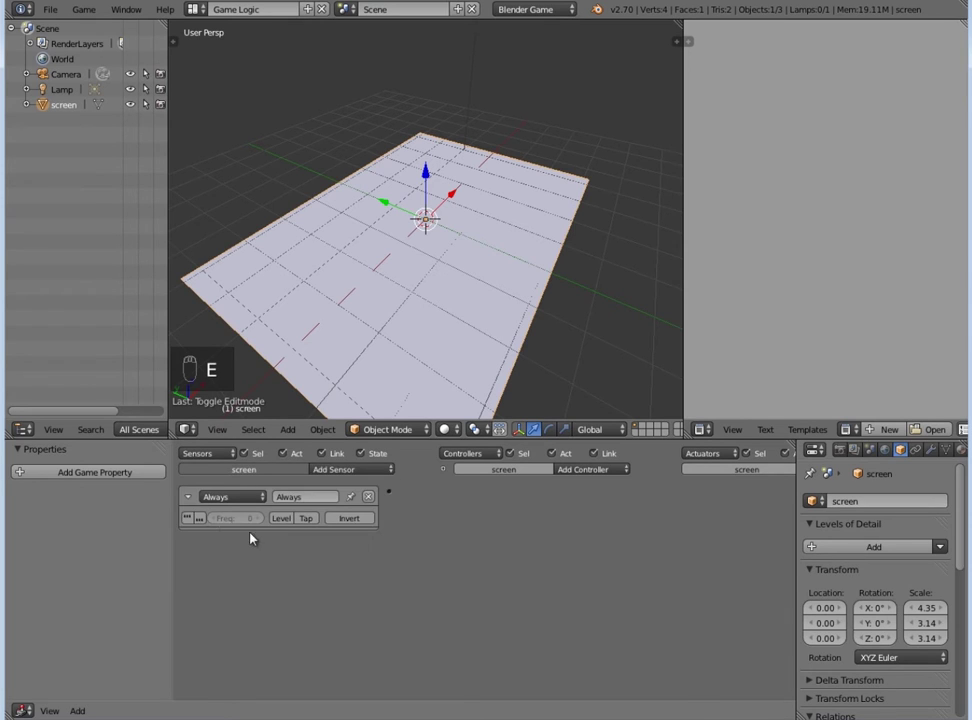
click(199, 518)
click(580, 469)
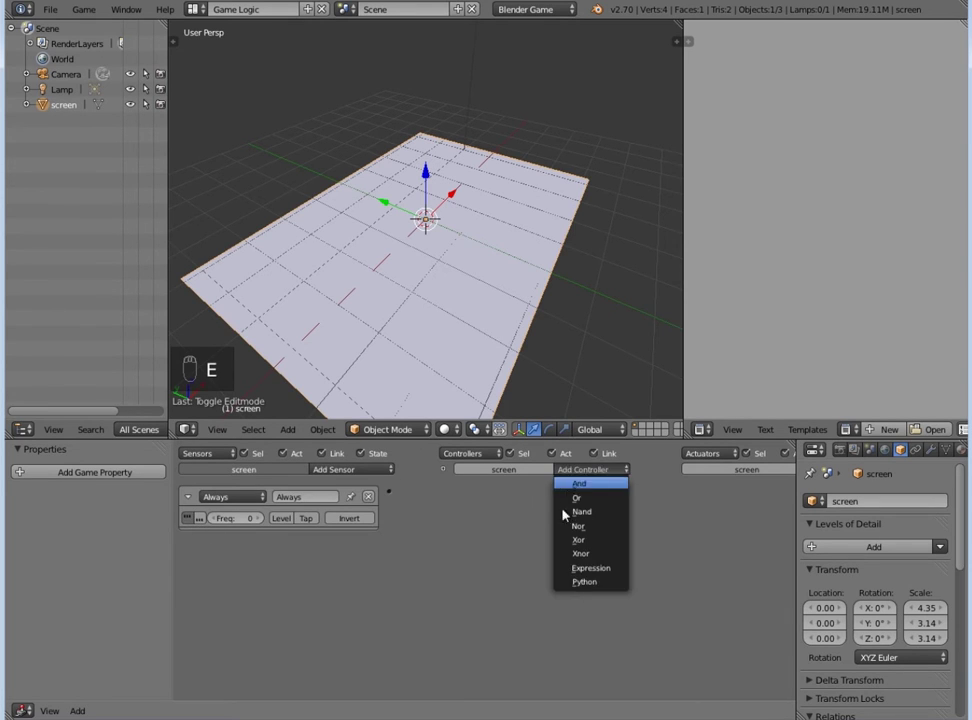
click(574, 583)
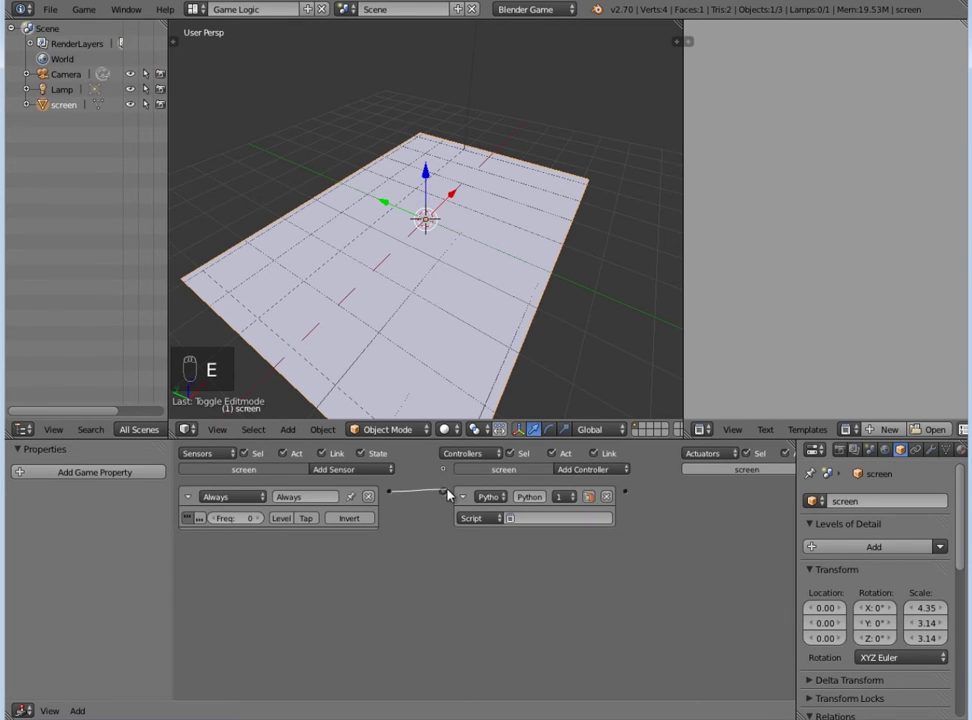
Step: Add three game properties and make the first one a String named material
click(65, 472)
click(65, 472)
click(65, 472)
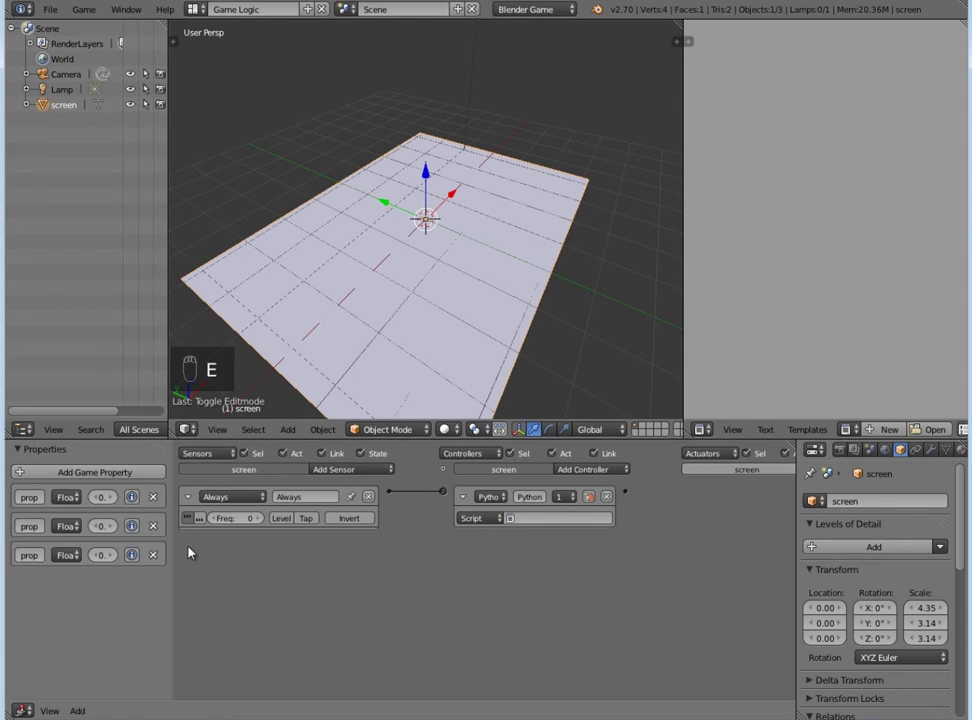
drag(170, 536, 422, 548)
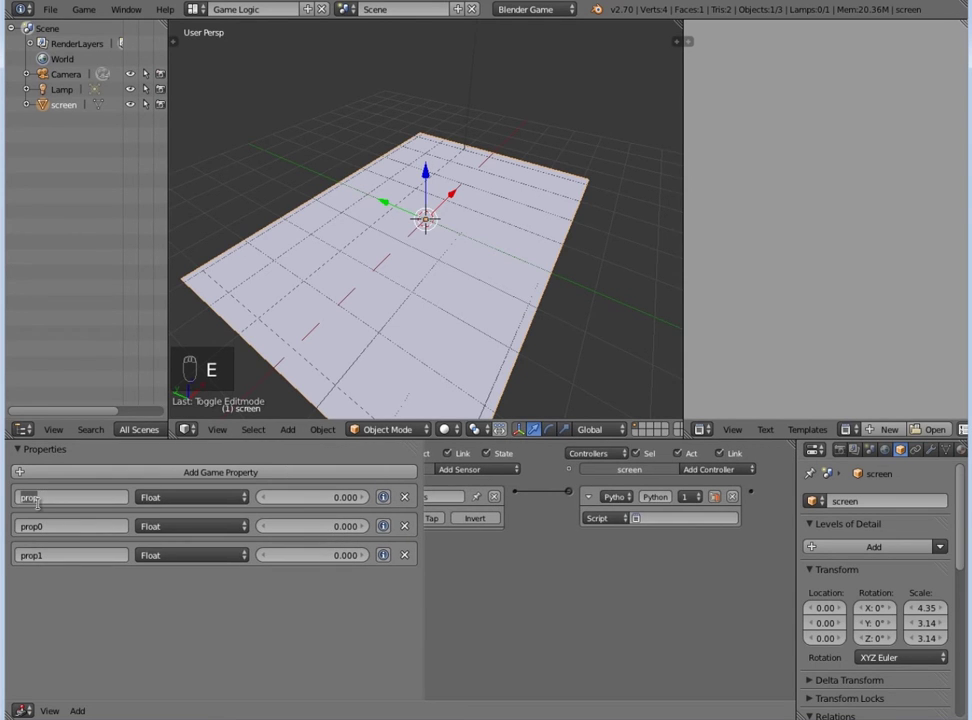
text(ial)
key(Return)
click(150, 497)
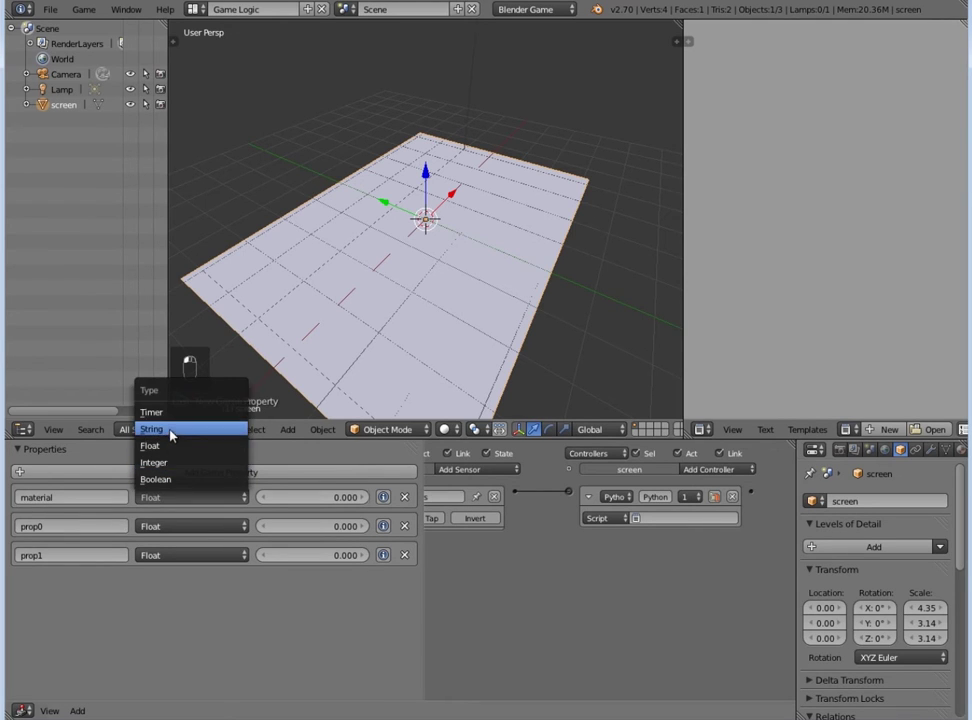
click(172, 432)
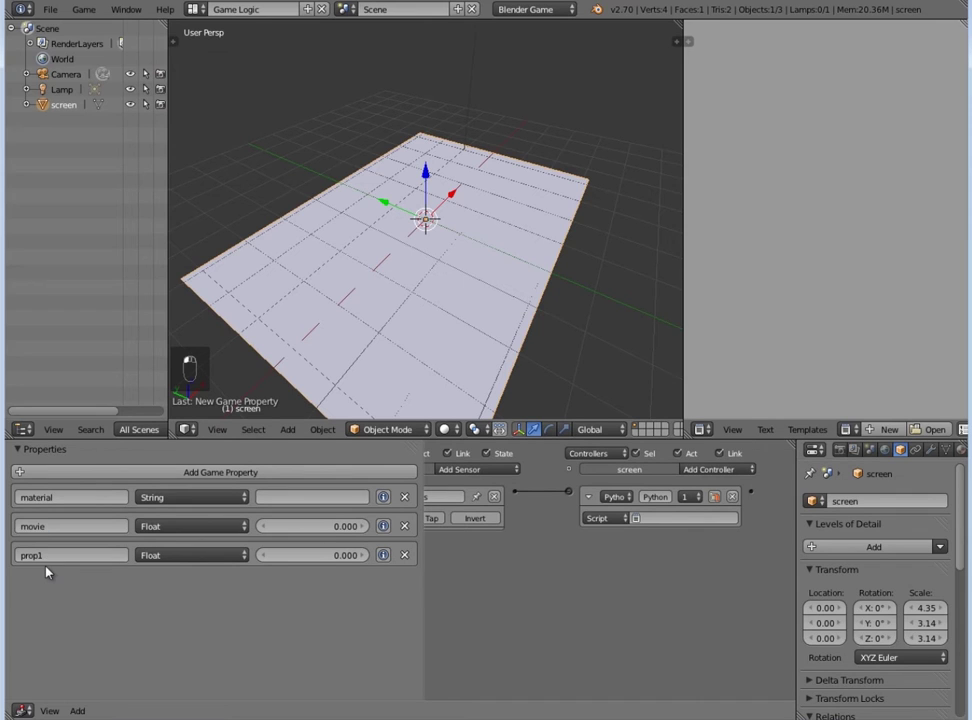
Step: Make the movie property a String and turn prop1 into a Boolean named loop
click(160, 526)
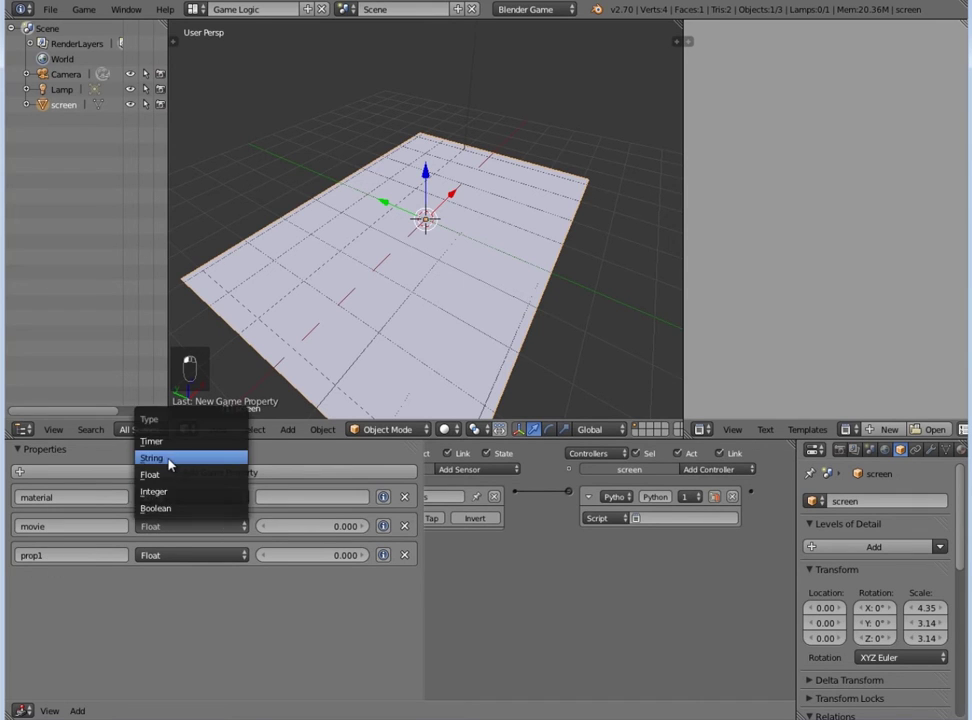
click(170, 458)
click(66, 555)
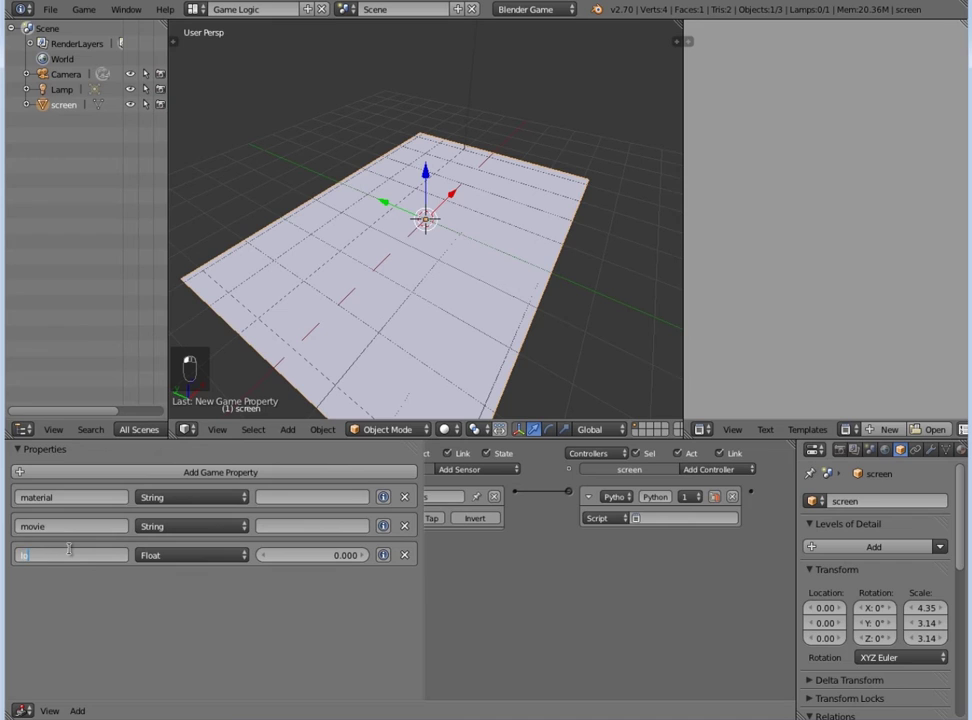
text(lopp)
key(ctrl+a)
key(Return)
click(184, 556)
click(187, 538)
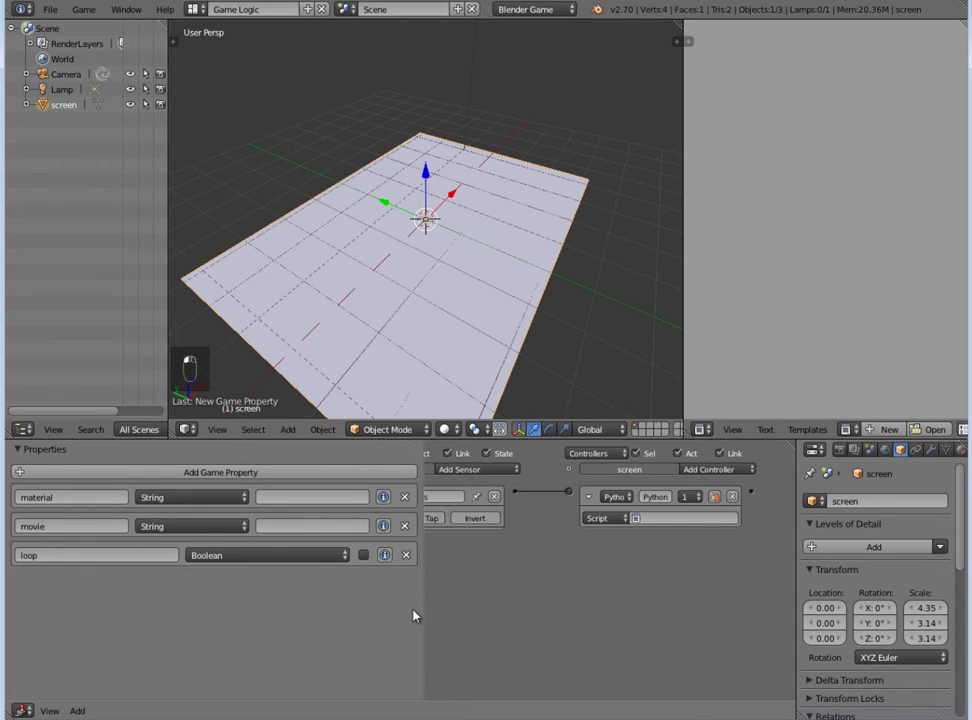
Step: Narrow the game properties panel and set the material property's value to intro
drag(424, 606, 246, 618)
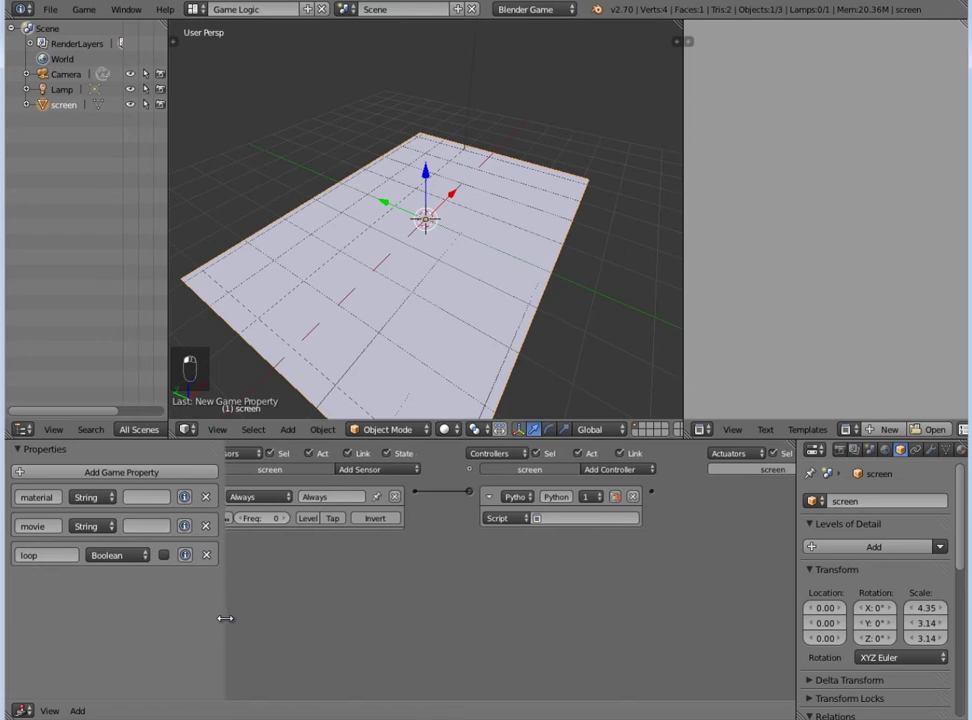
drag(225, 619, 212, 619)
middle_drag(444, 598, 459, 598)
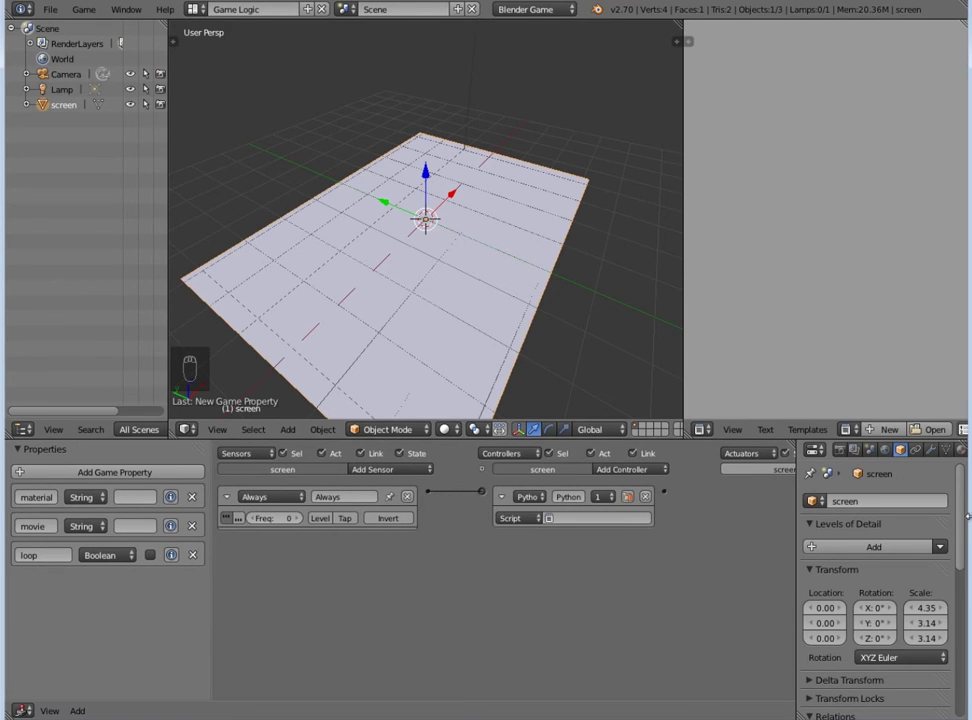
click(902, 452)
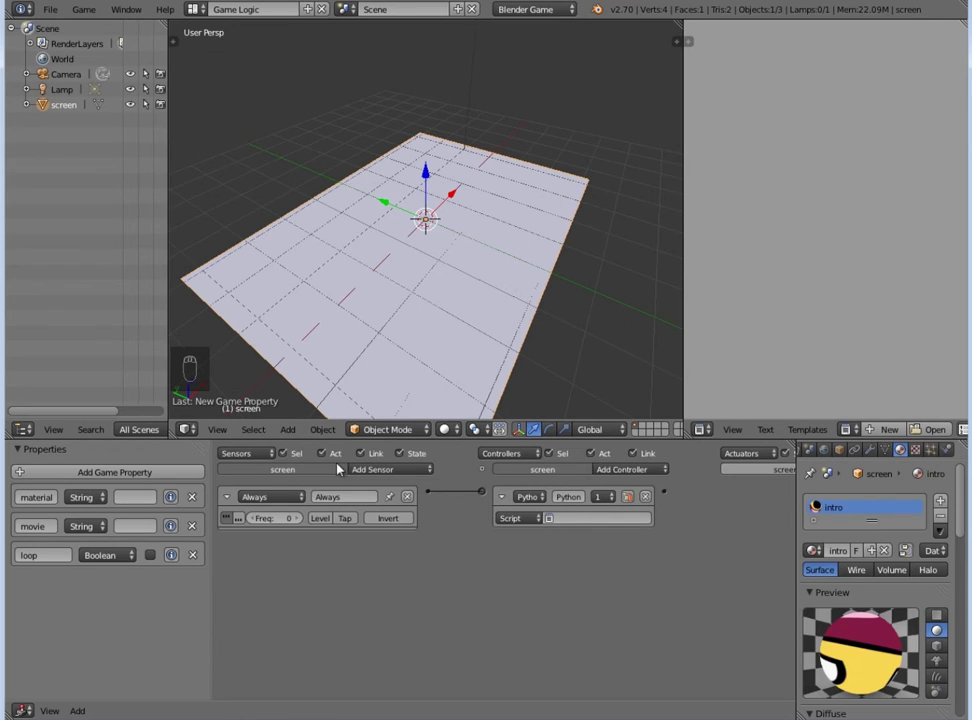
click(142, 496)
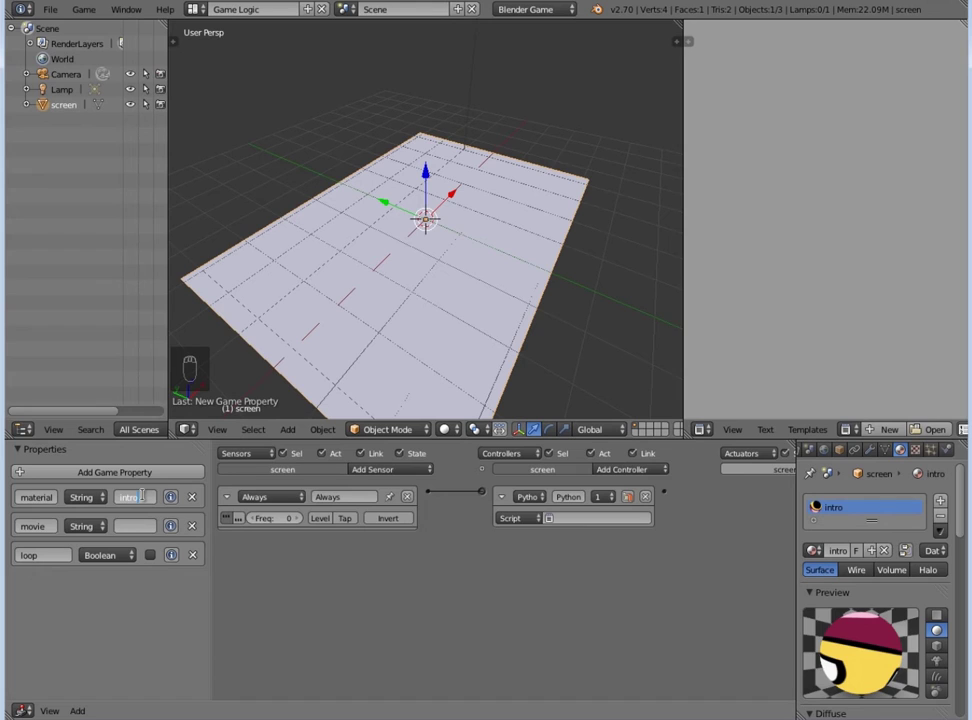
key(Return)
Step: Create a new text block in the Text Editor named intro.py
click(766, 430)
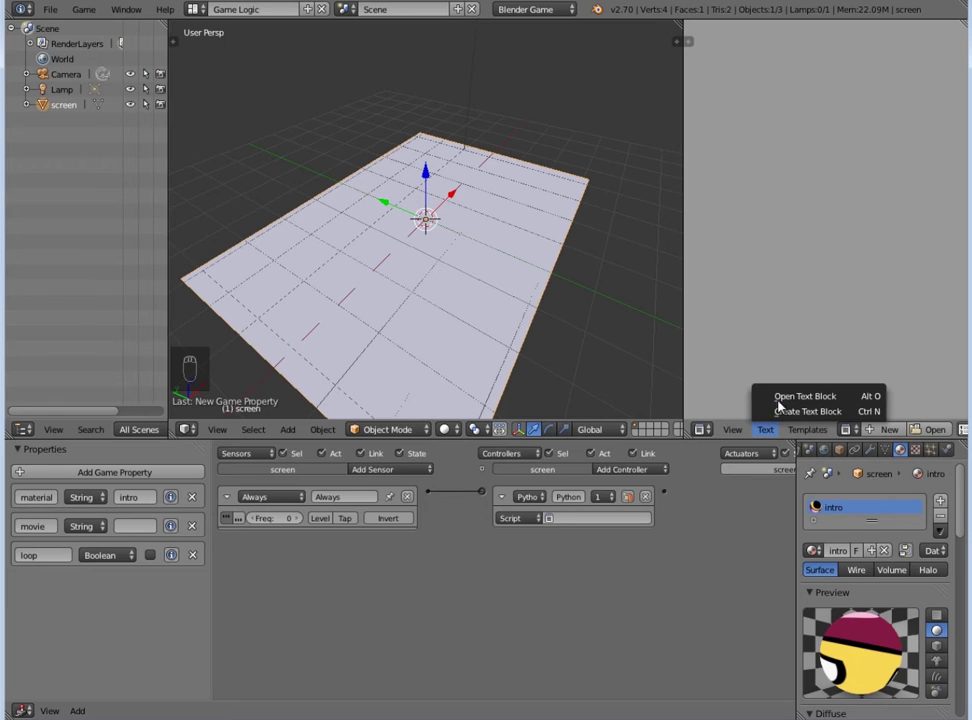
click(765, 430)
click(764, 431)
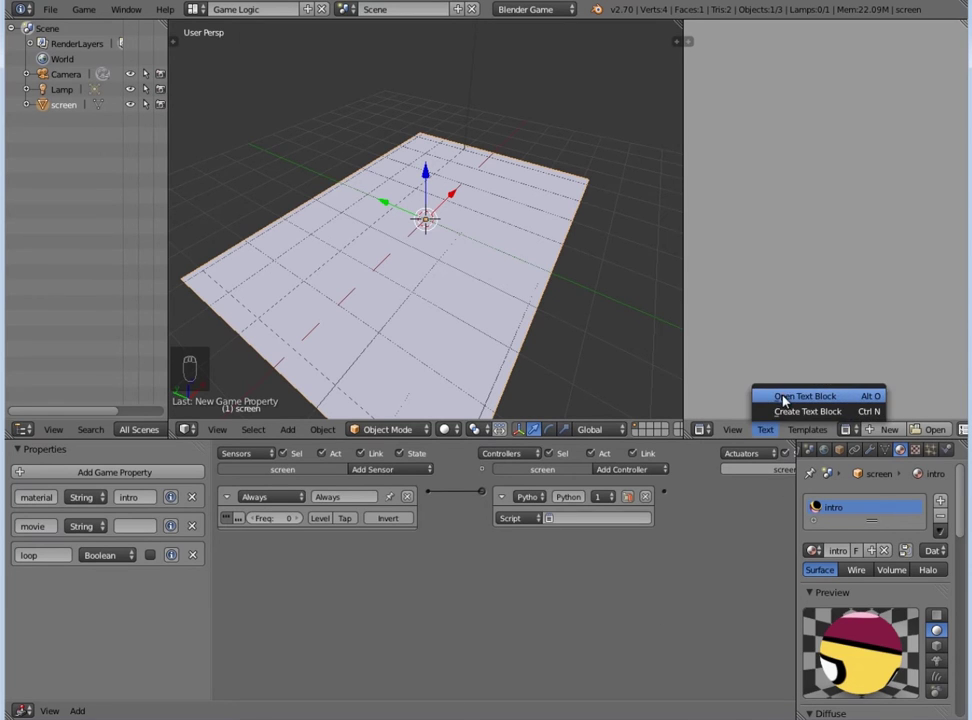
click(790, 396)
click(921, 67)
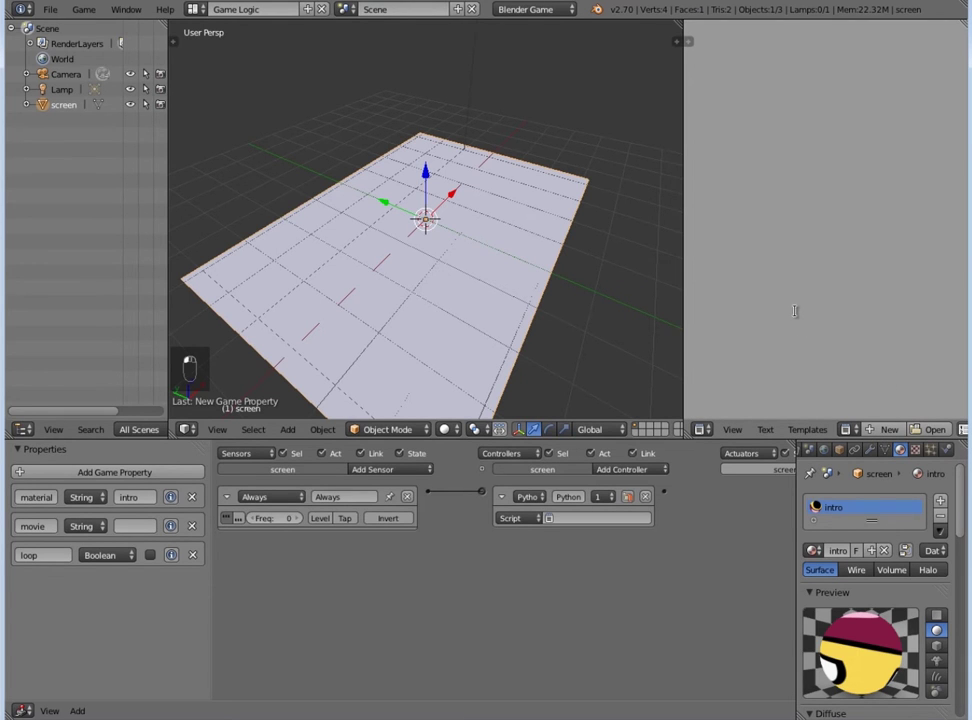
click(889, 429)
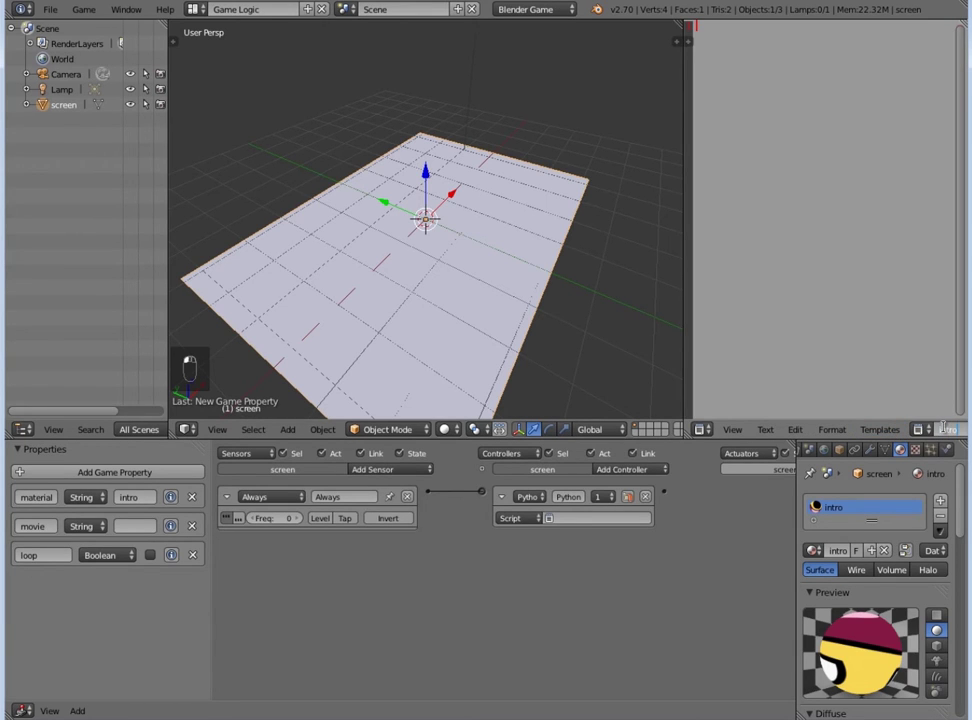
key(Return)
Step: Paste the Movie.py video-playback script into intro.py and widen the 3D view beside it
key(ctrl+v)
scroll(754, 300, up, 3)
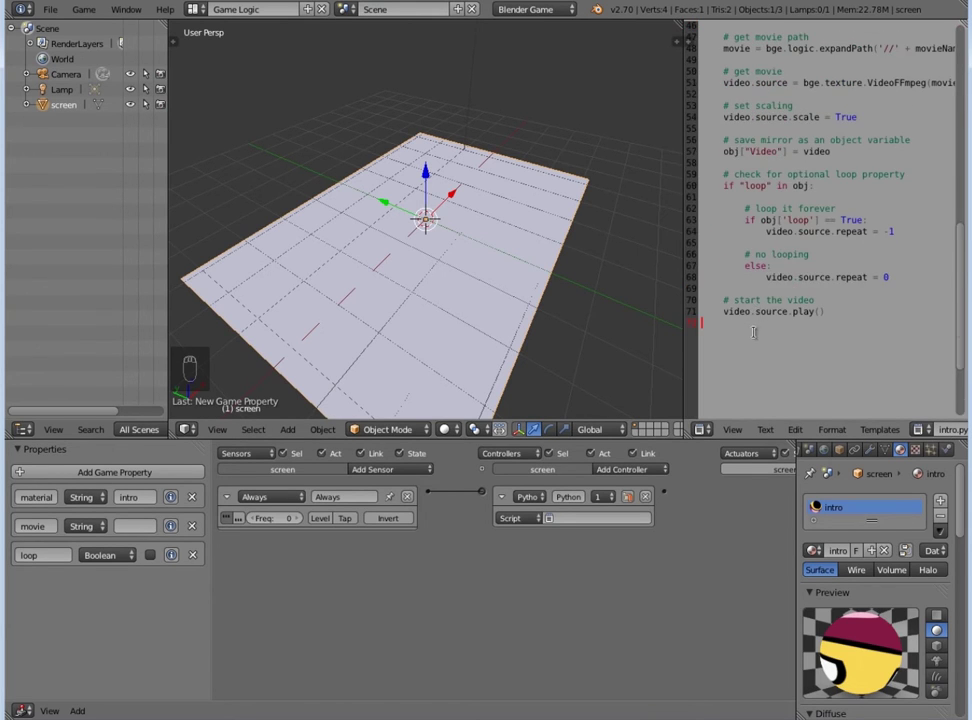
key(ctrl+a)
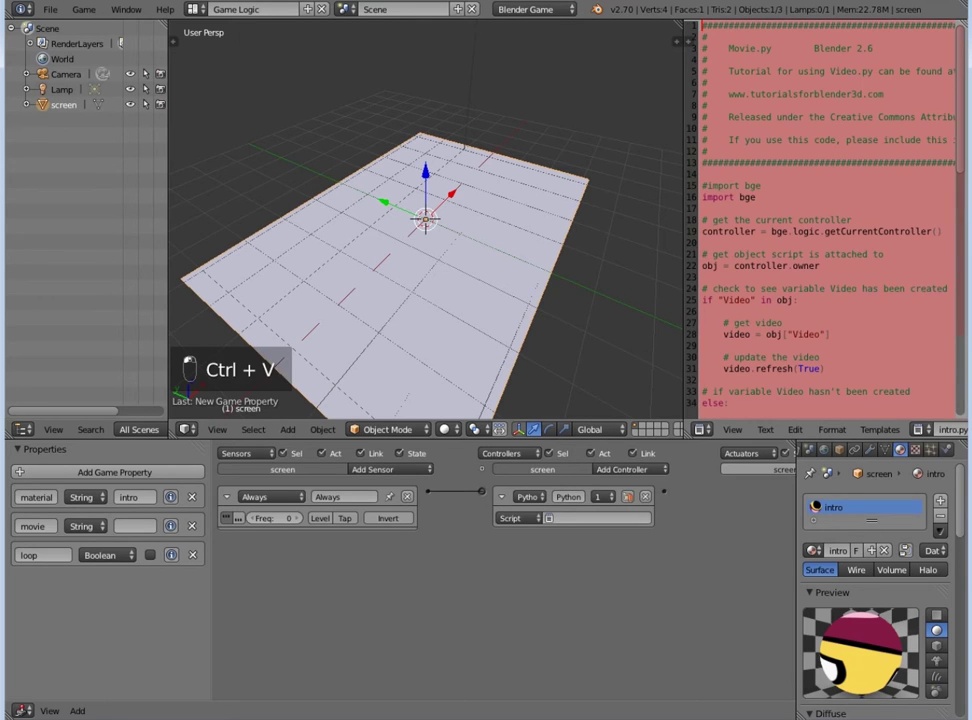
scroll(747, 190, down, 4)
scroll(747, 190, up, 4)
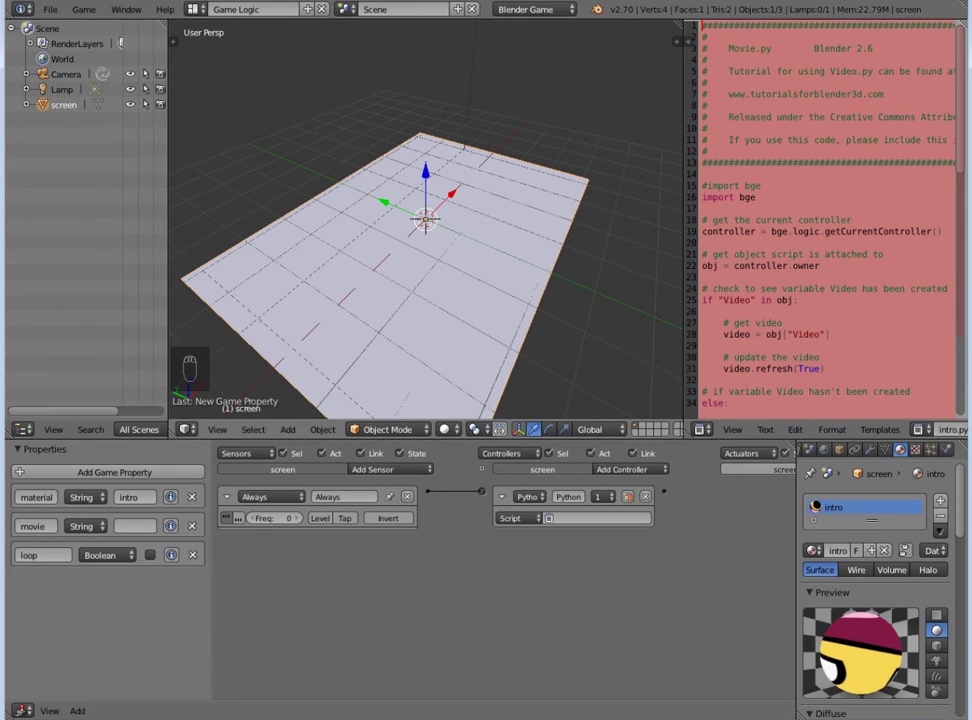
scroll(549, 354, down, 3)
drag(678, 219, 786, 214)
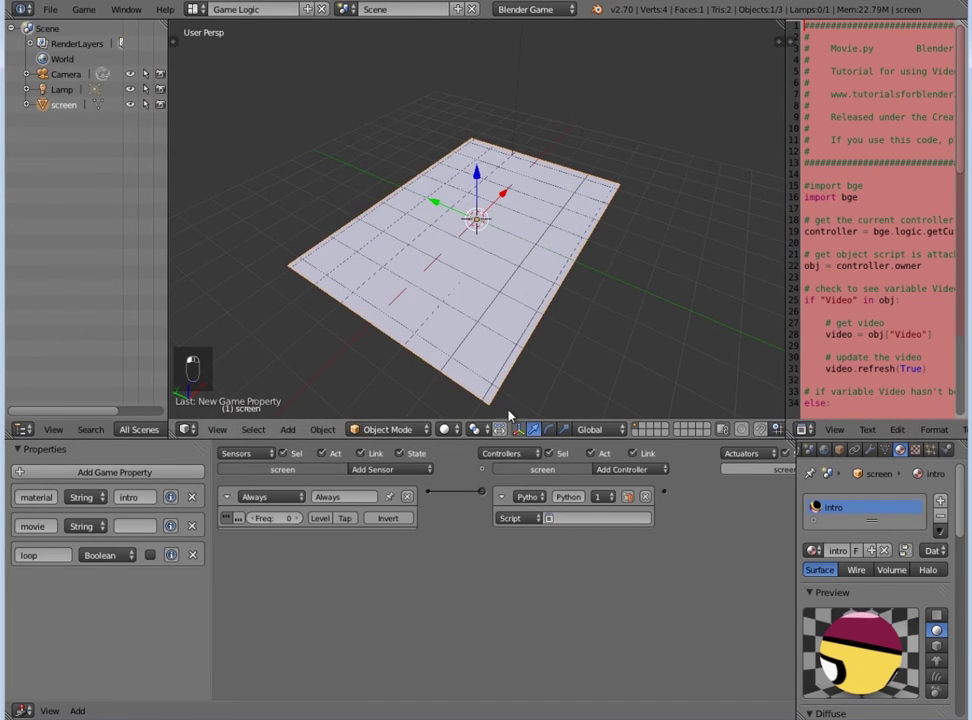
Step: Assign intro.py to the Python controller and save the project as intro.blend in Desktop\game
click(579, 519)
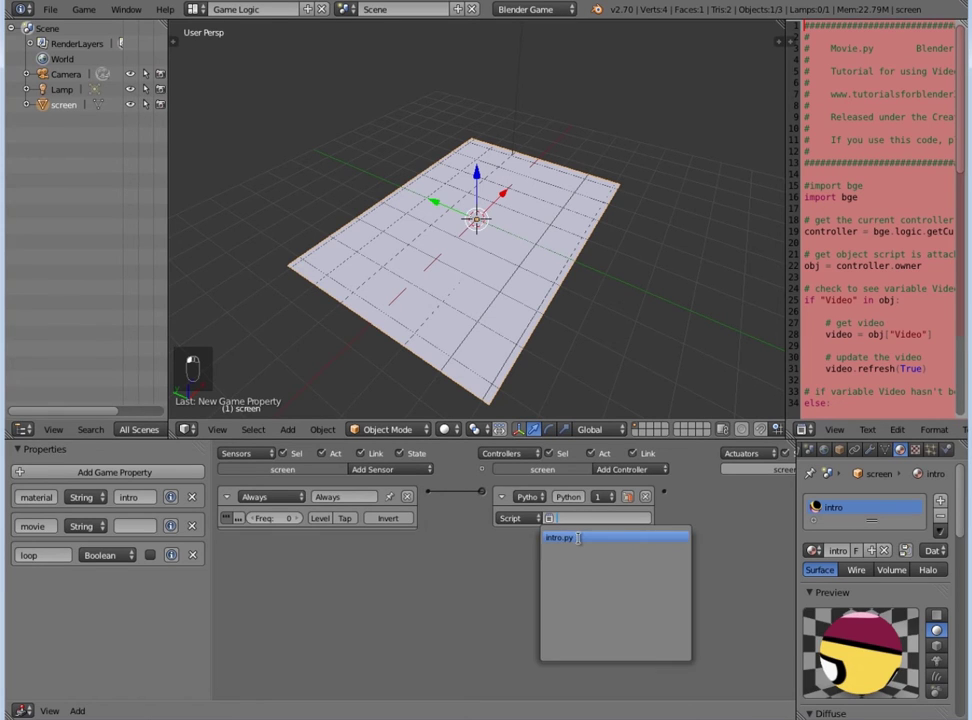
click(578, 538)
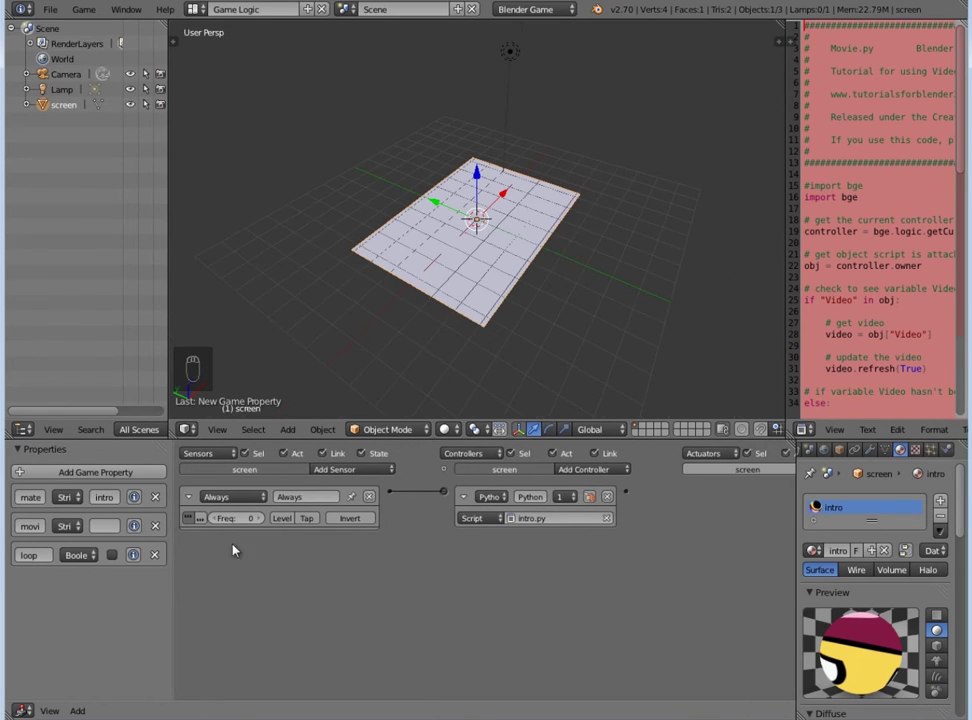
click(50, 9)
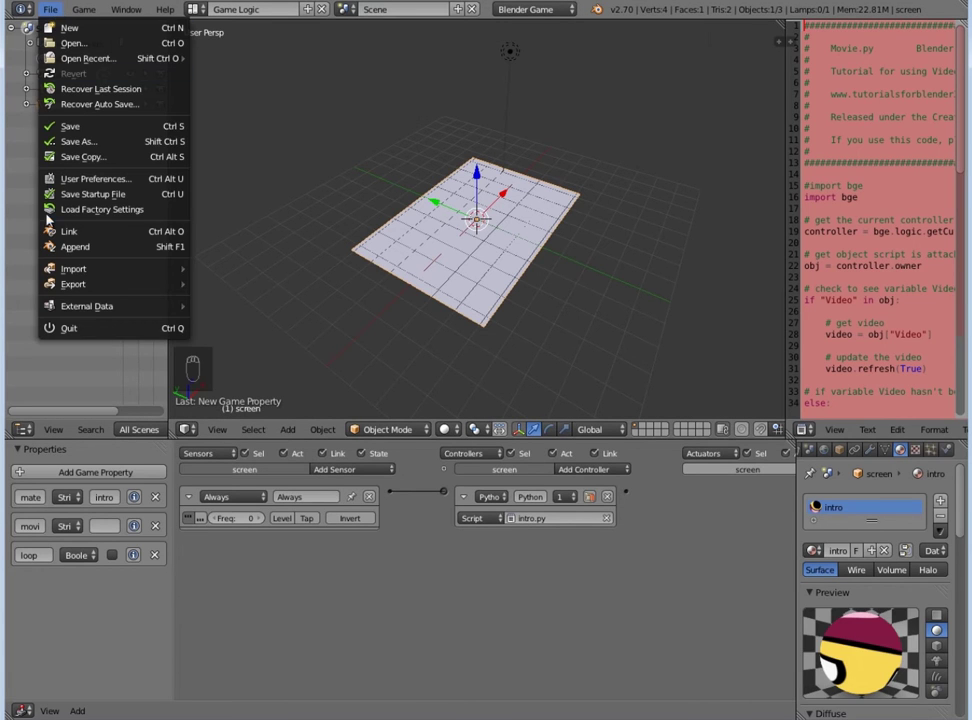
click(62, 141)
click(228, 68)
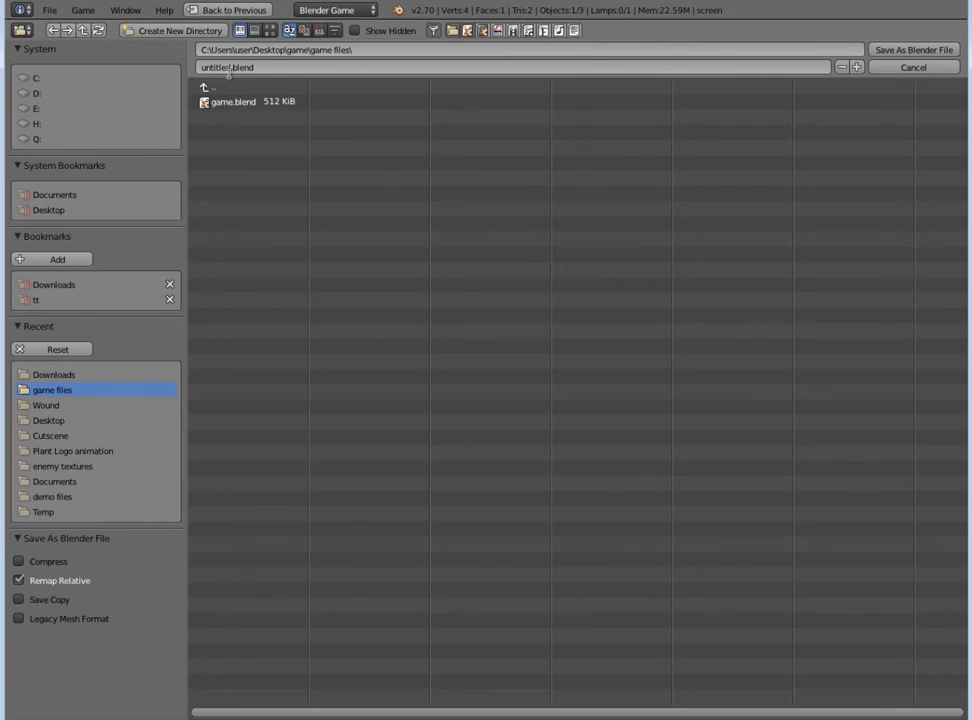
text(intro)
key(Return)
click(48, 210)
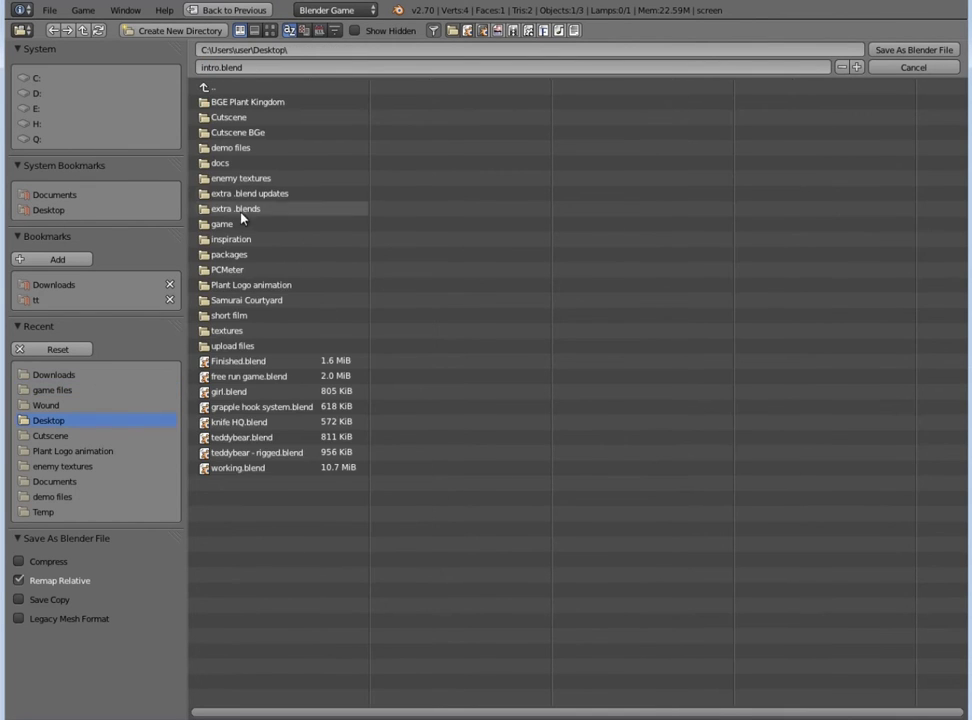
click(237, 225)
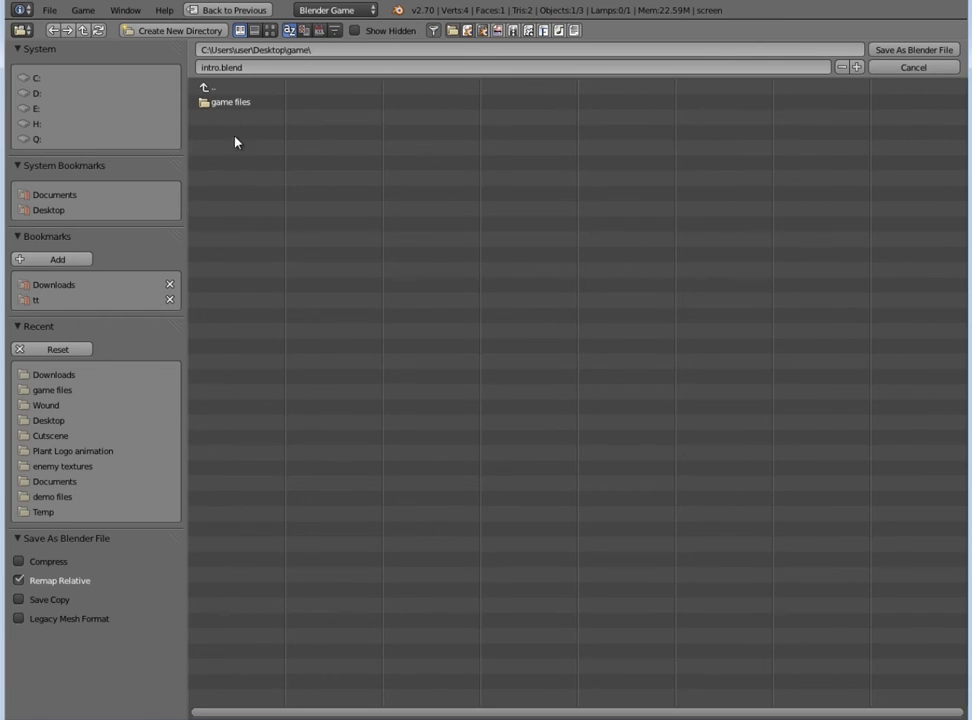
click(894, 55)
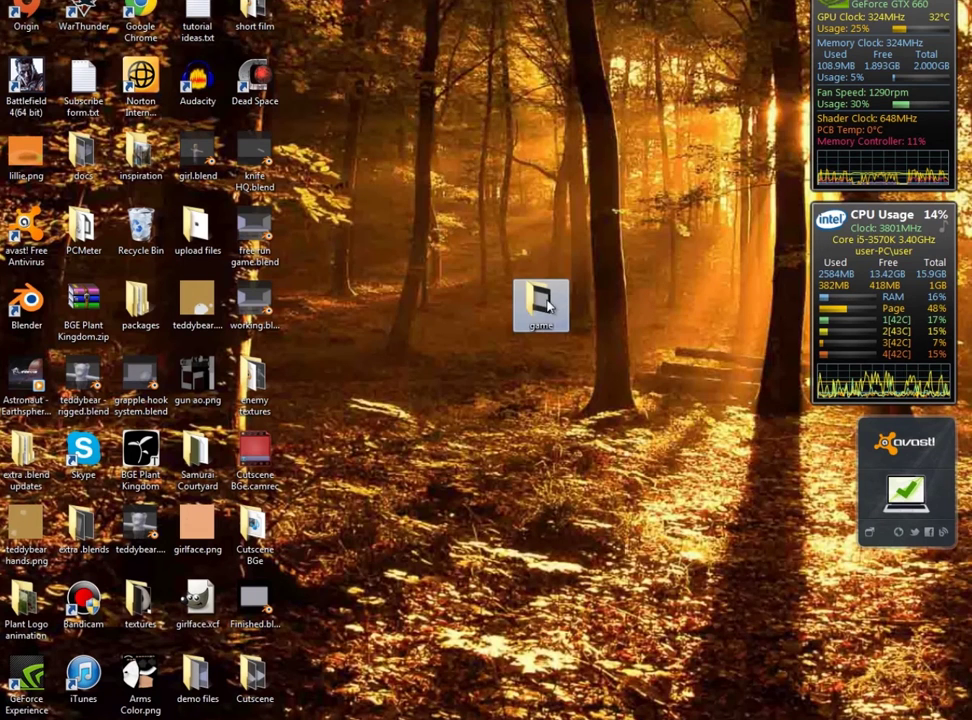
Step: Open the game folder from the Desktop and position its window
double_click(545, 306)
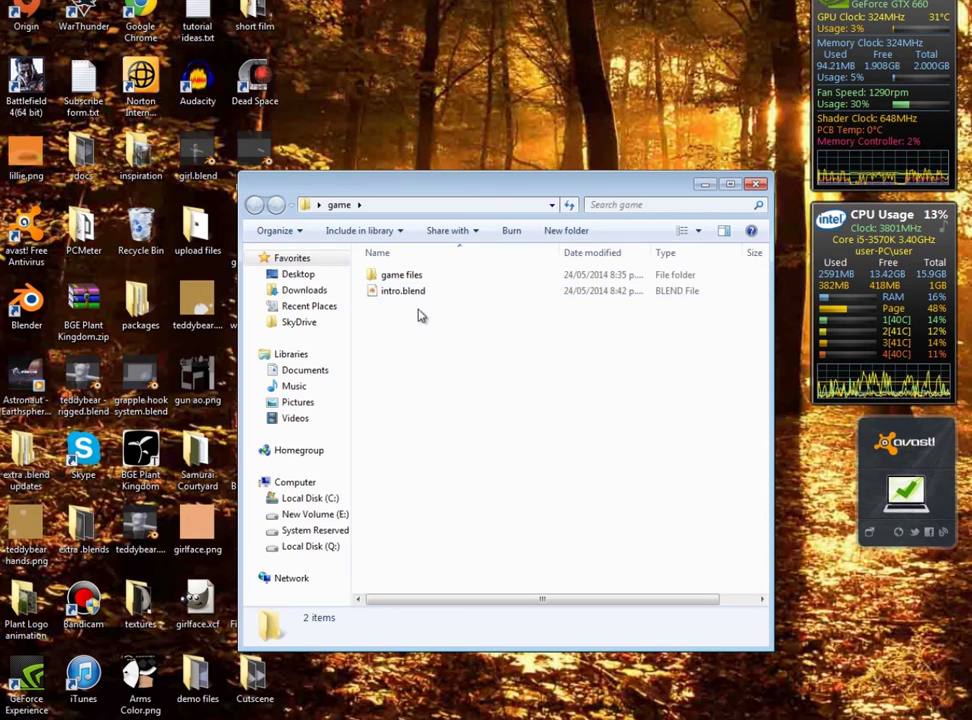
double_click(410, 278)
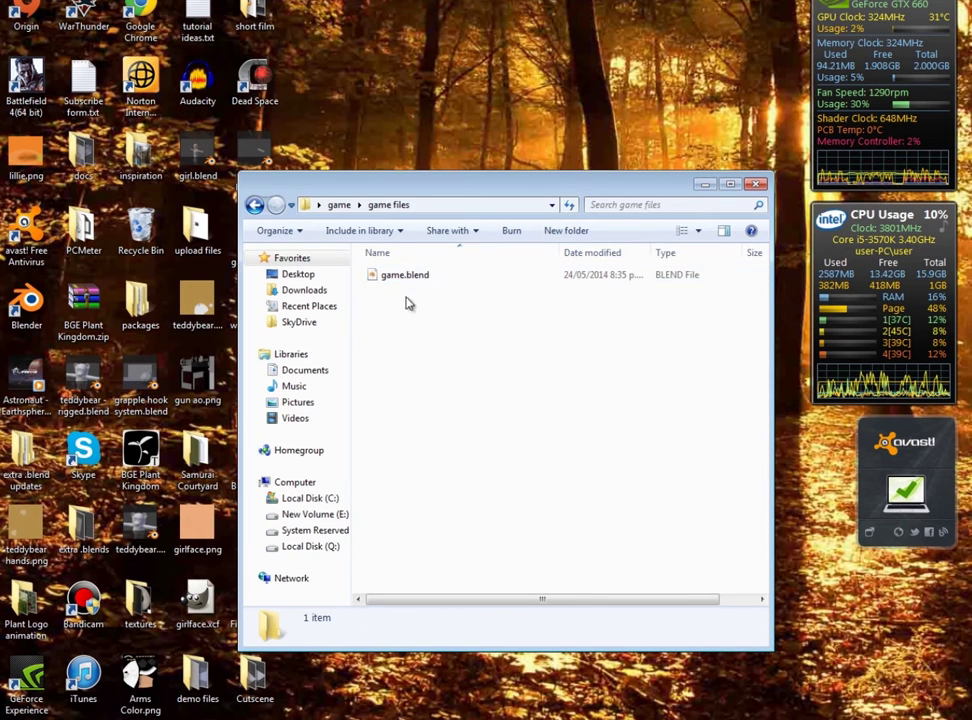
key(alt+Left)
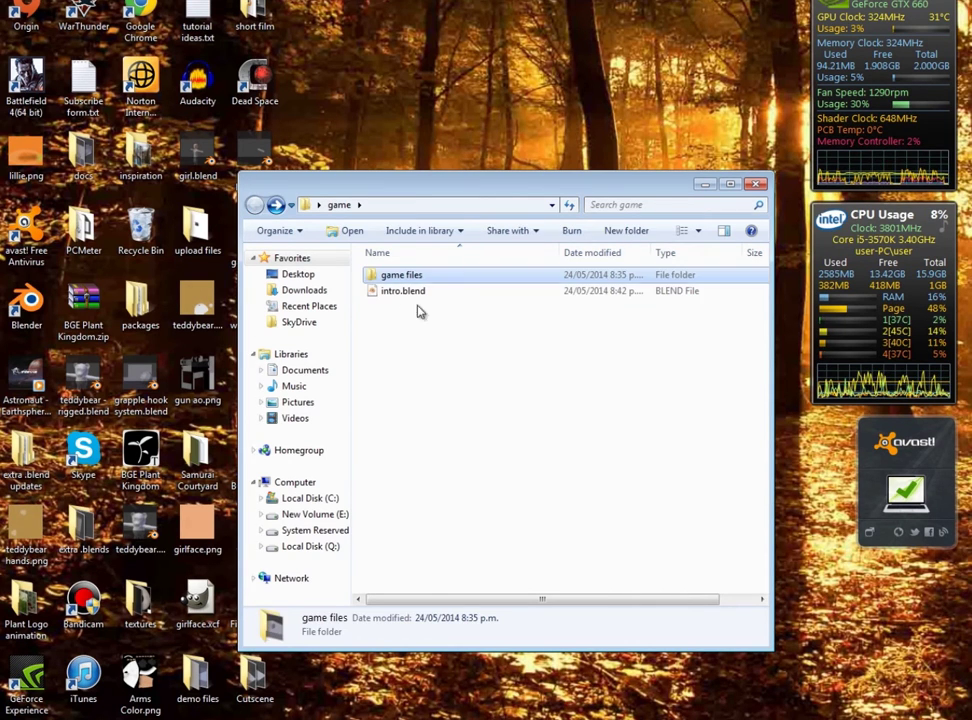
click(408, 293)
click(447, 379)
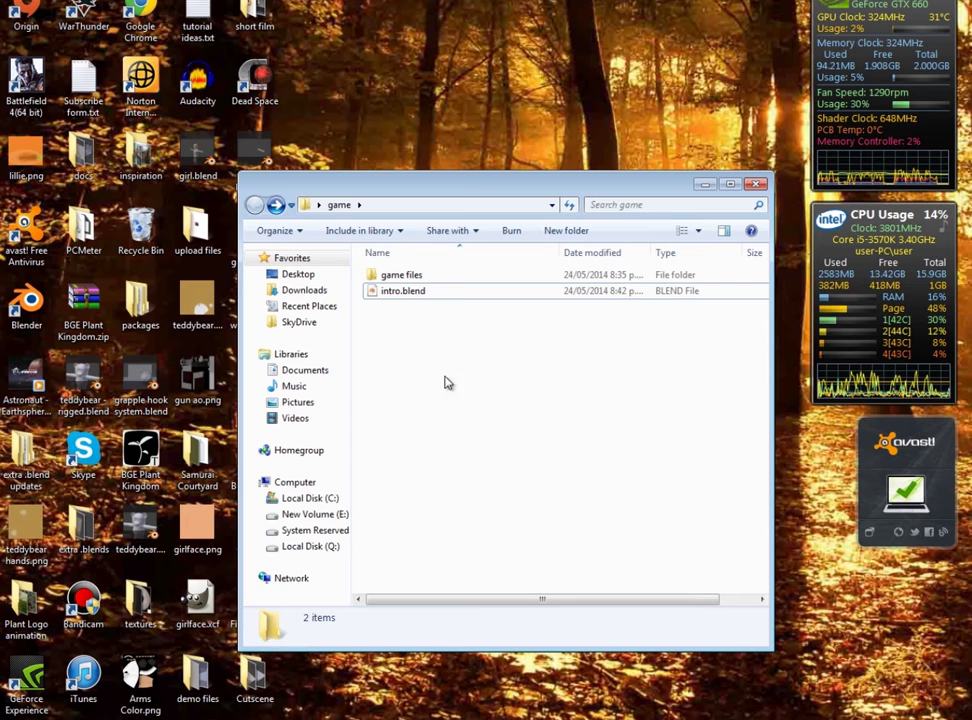
drag(500, 183, 506, 175)
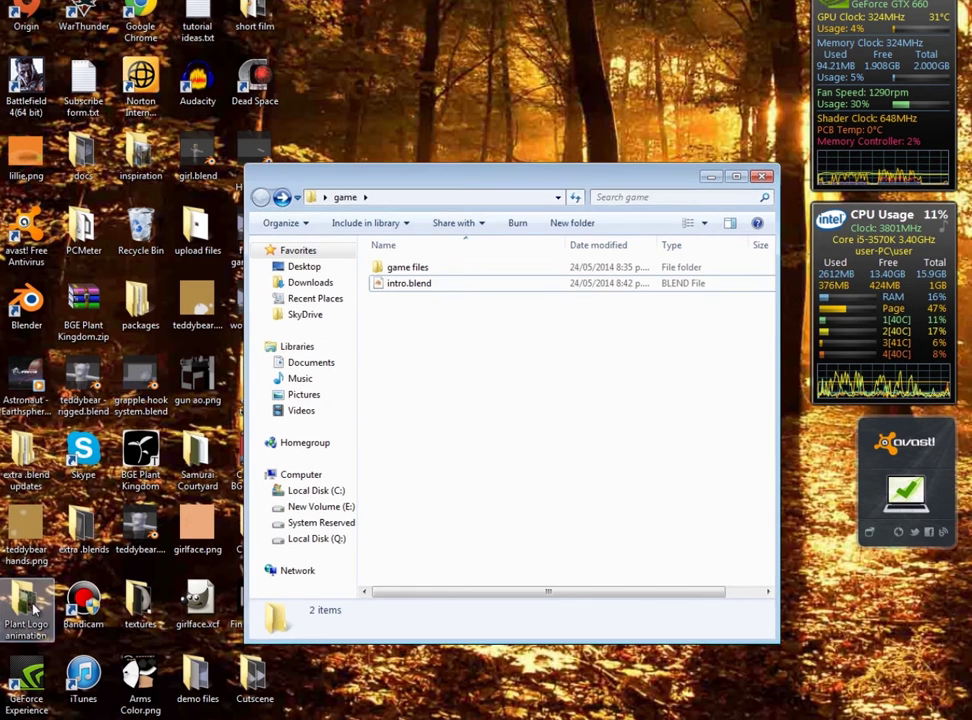
Step: Copy plant kingdom logo.mp4 from the Plant Logo animation folder into game, then close that folder
double_click(27, 605)
scroll(805, 308, down, 2)
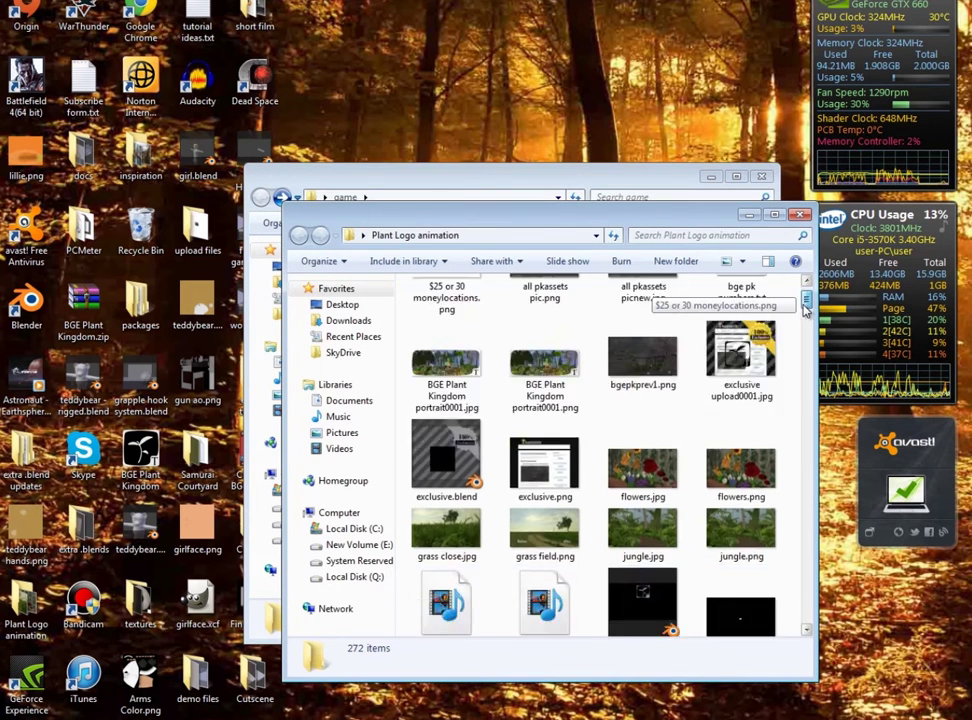
scroll(805, 312, down, 4)
click(531, 315)
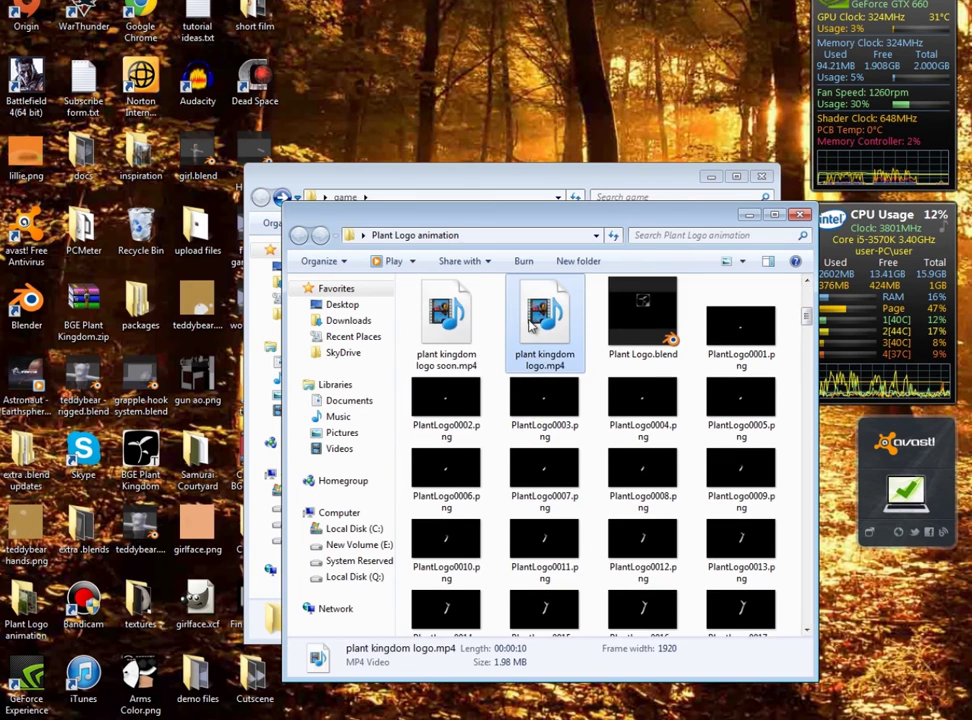
drag(497, 208, 557, 456)
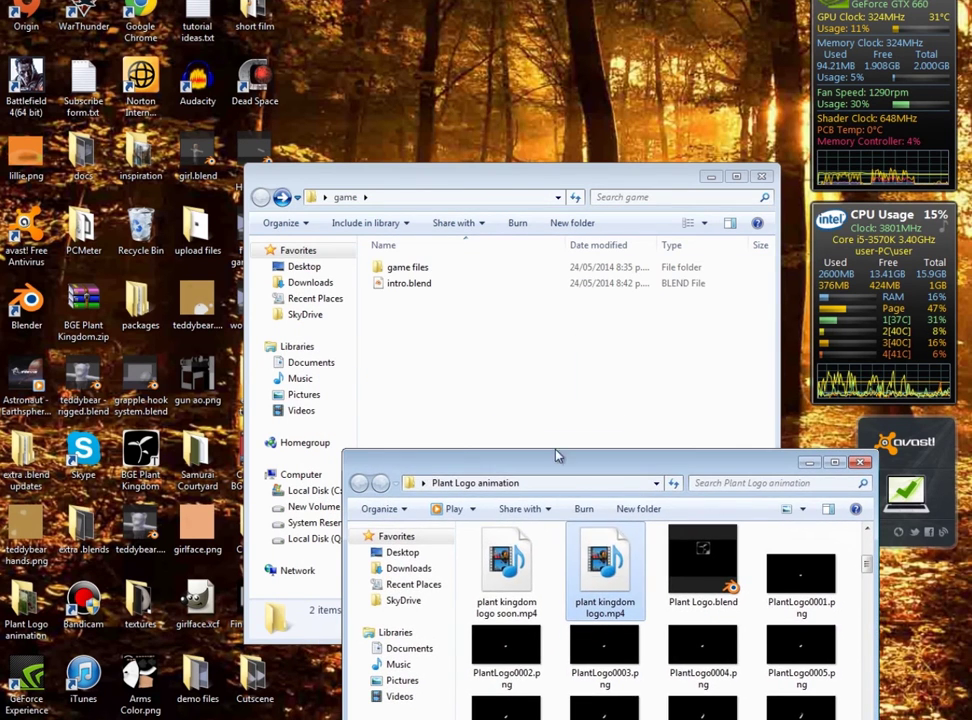
drag(605, 570, 514, 377)
click(798, 470)
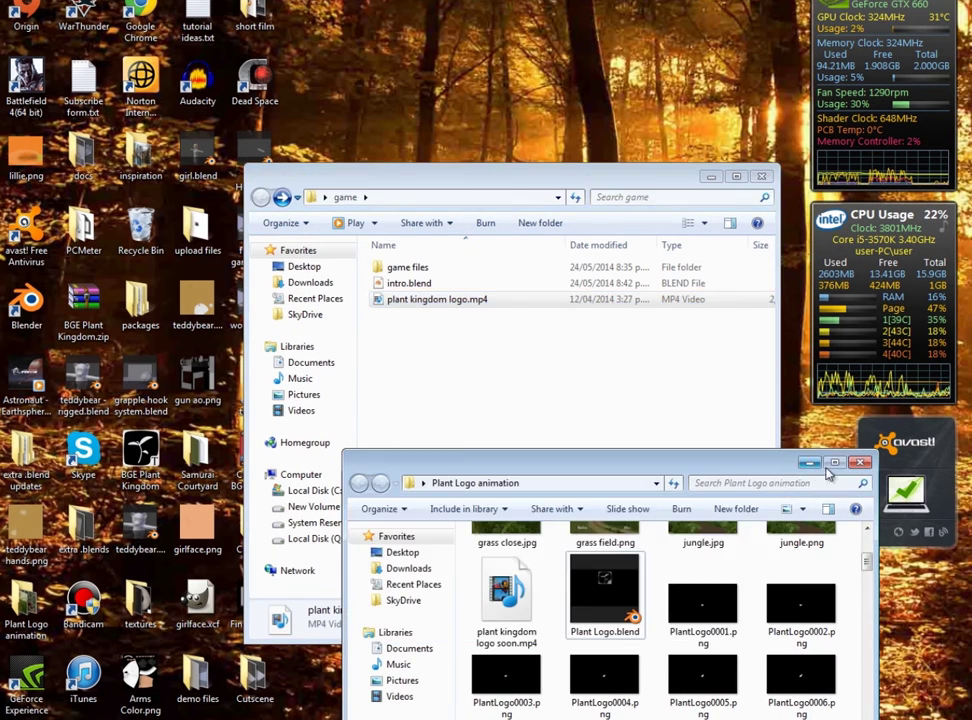
click(859, 463)
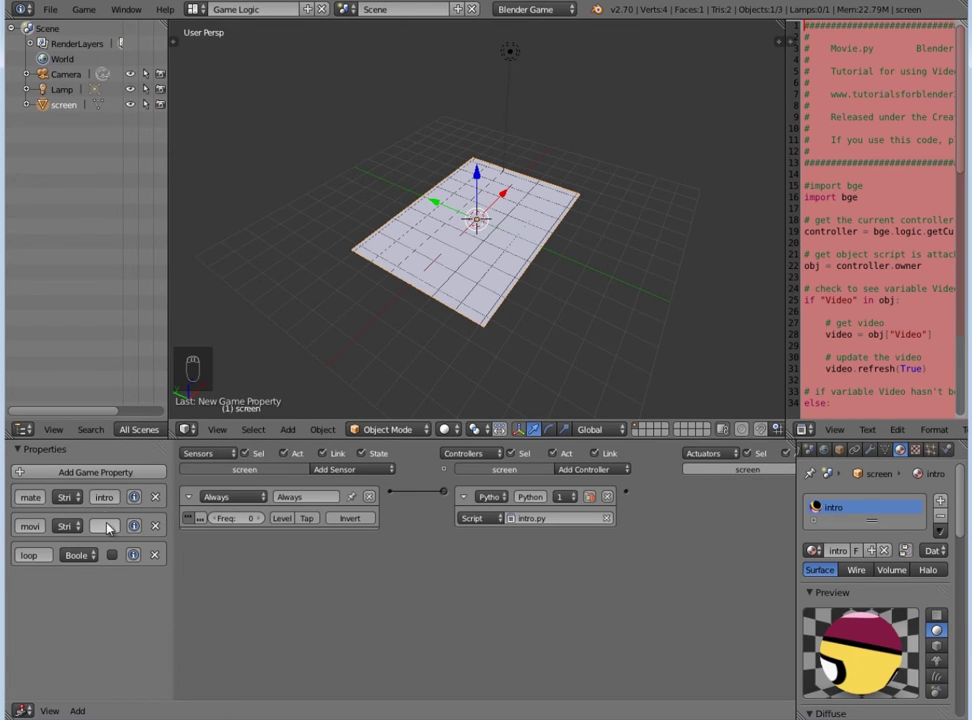
Step: Enter plant kingdom logo.mp4 as the movie property's value and minimize the game folder window
click(106, 526)
drag(171, 587, 436, 566)
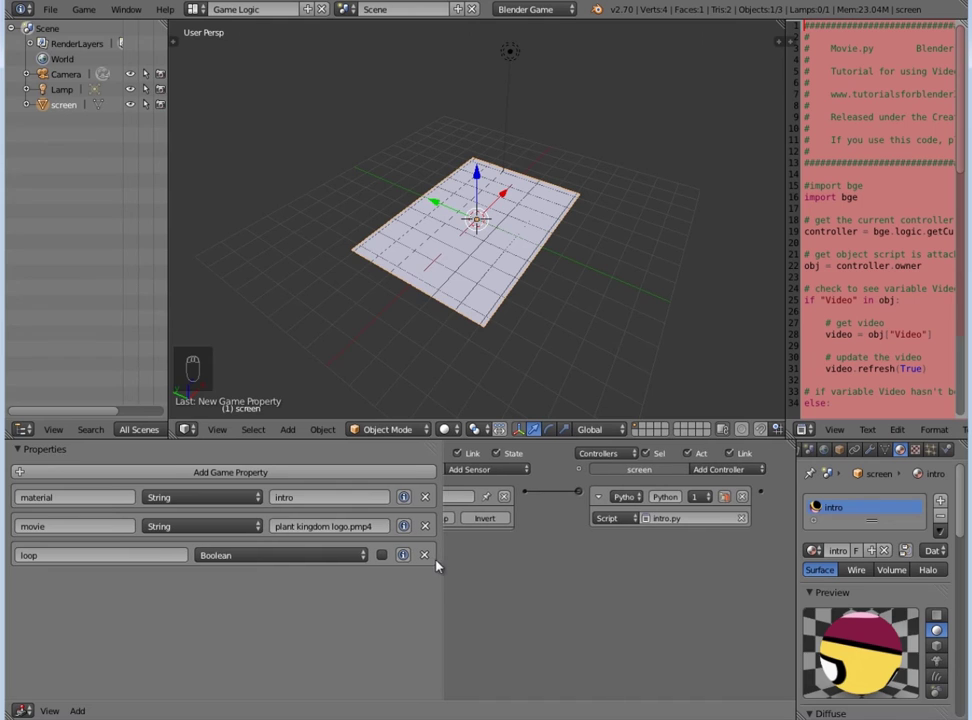
click(362, 527)
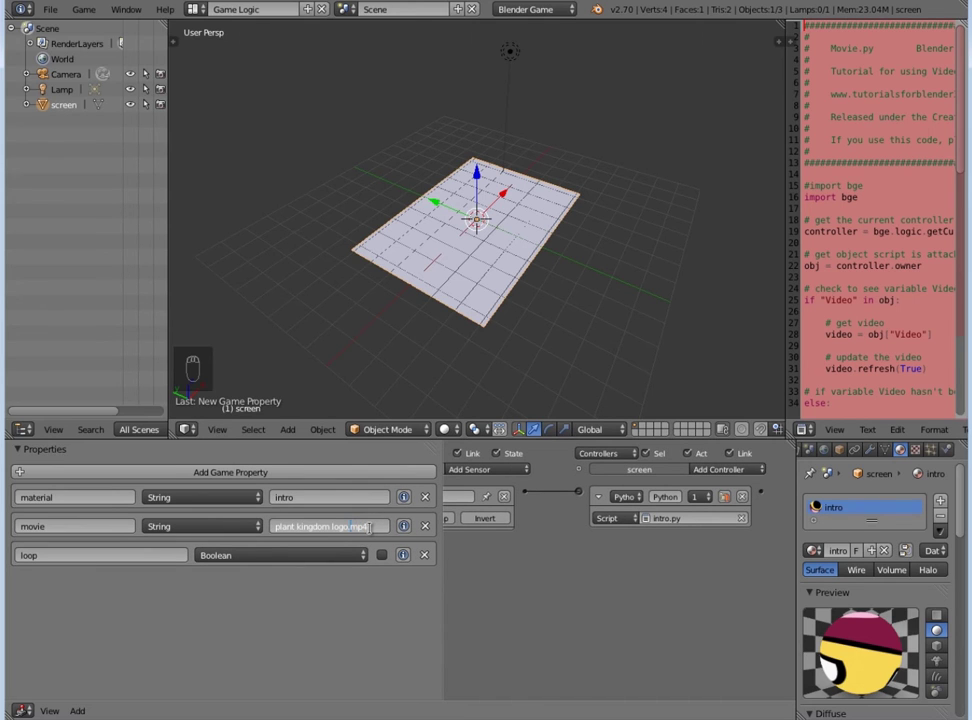
key(Return)
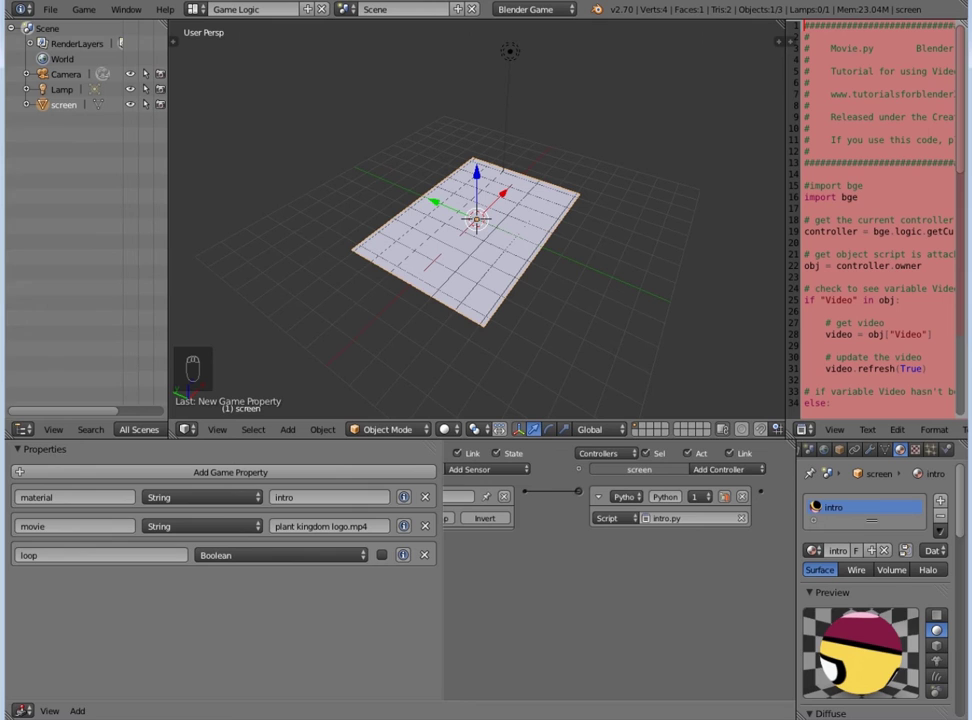
click(75, 708)
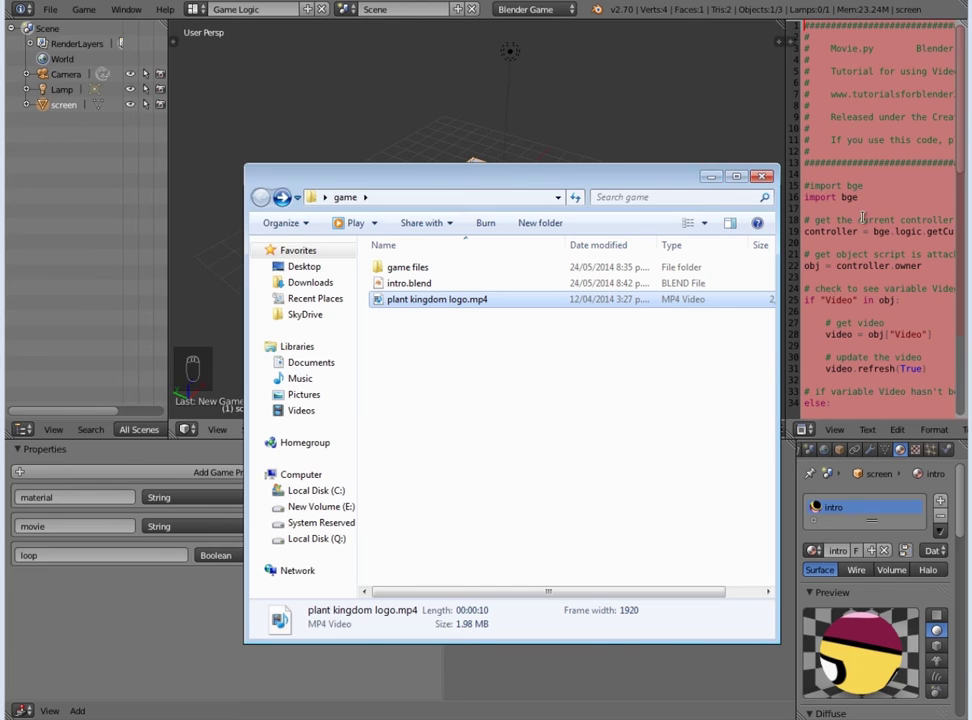
click(710, 176)
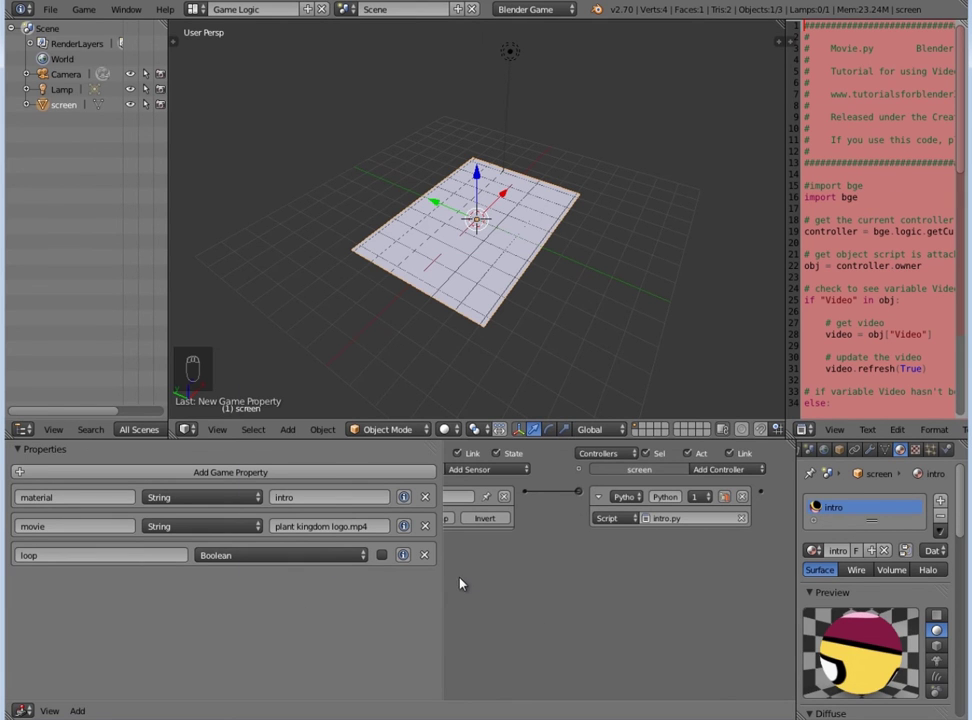
Step: Show the plane with Texture shading, then run the game to watch the logo video and stop it
drag(441, 583, 145, 583)
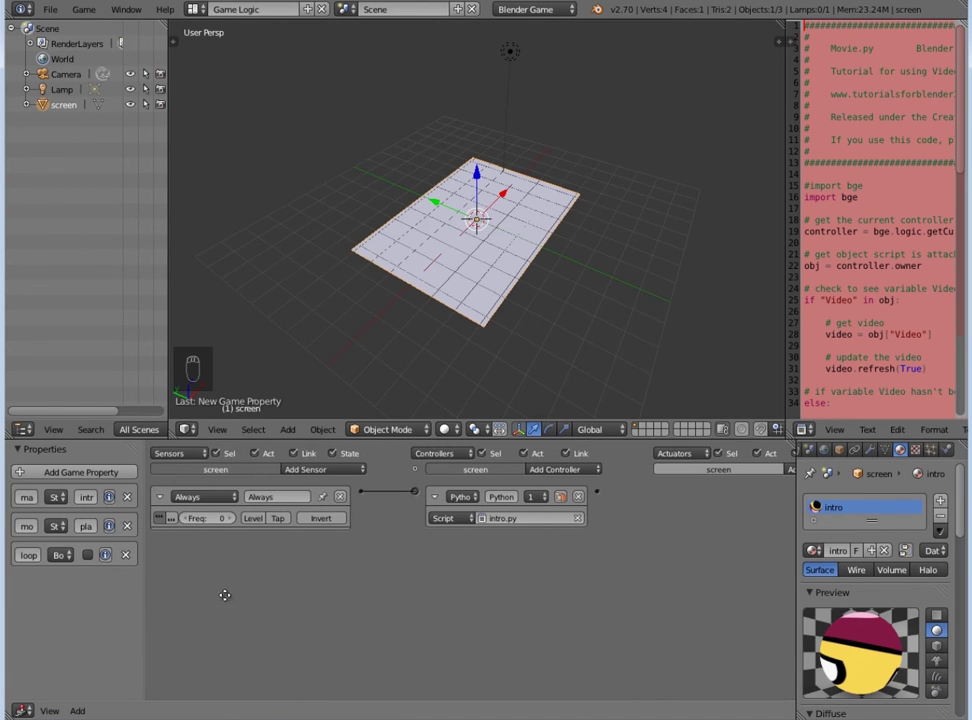
middle_drag(420, 250, 497, 300)
click(445, 429)
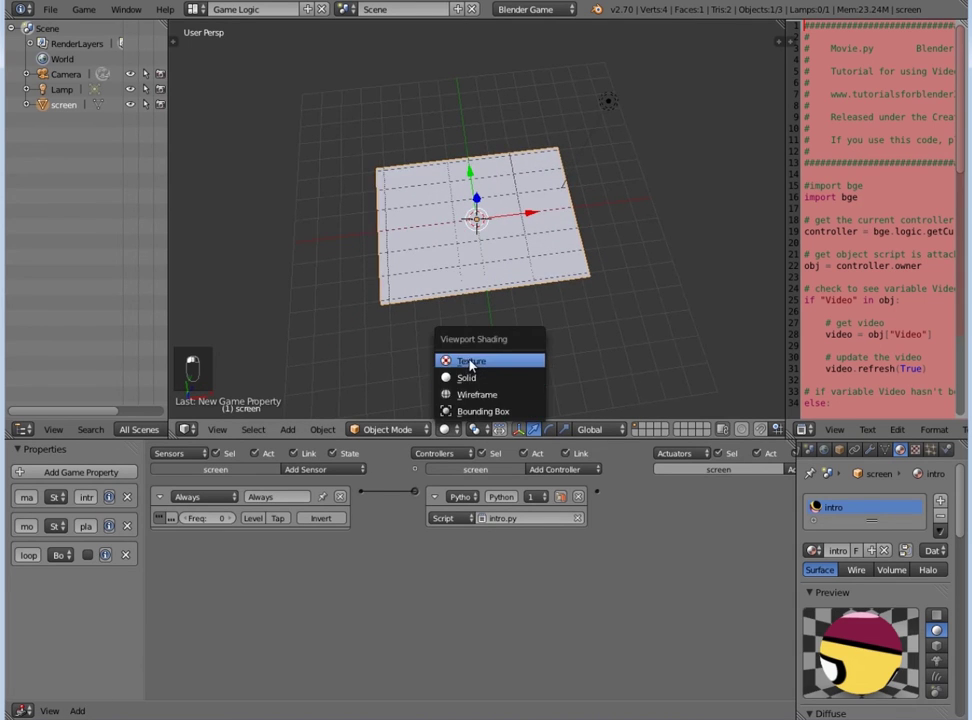
click(470, 362)
key(p)
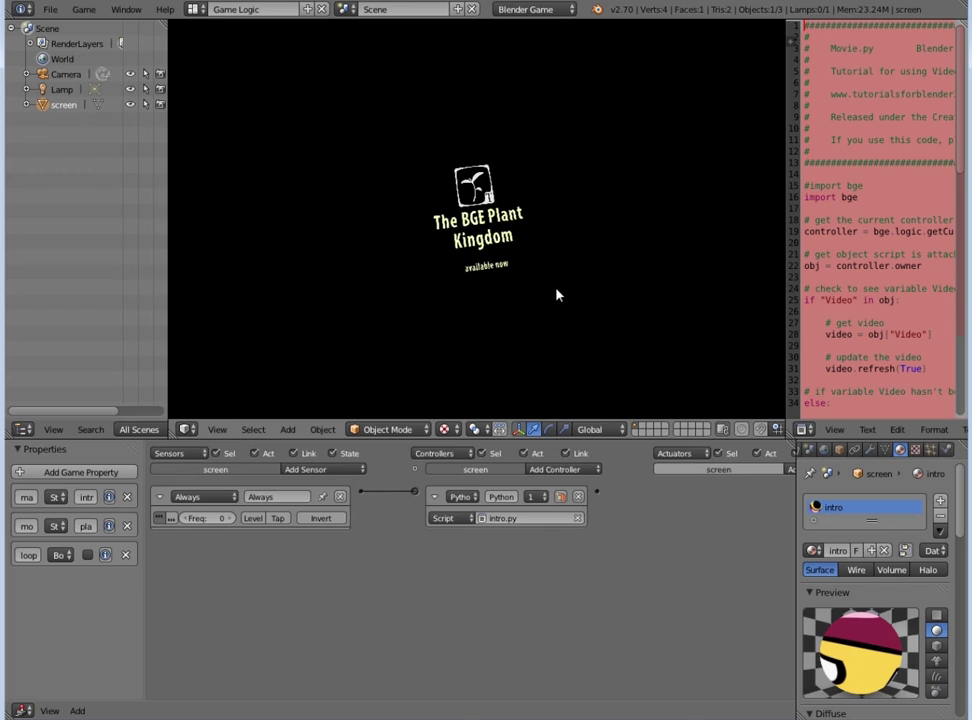
key(Escape)
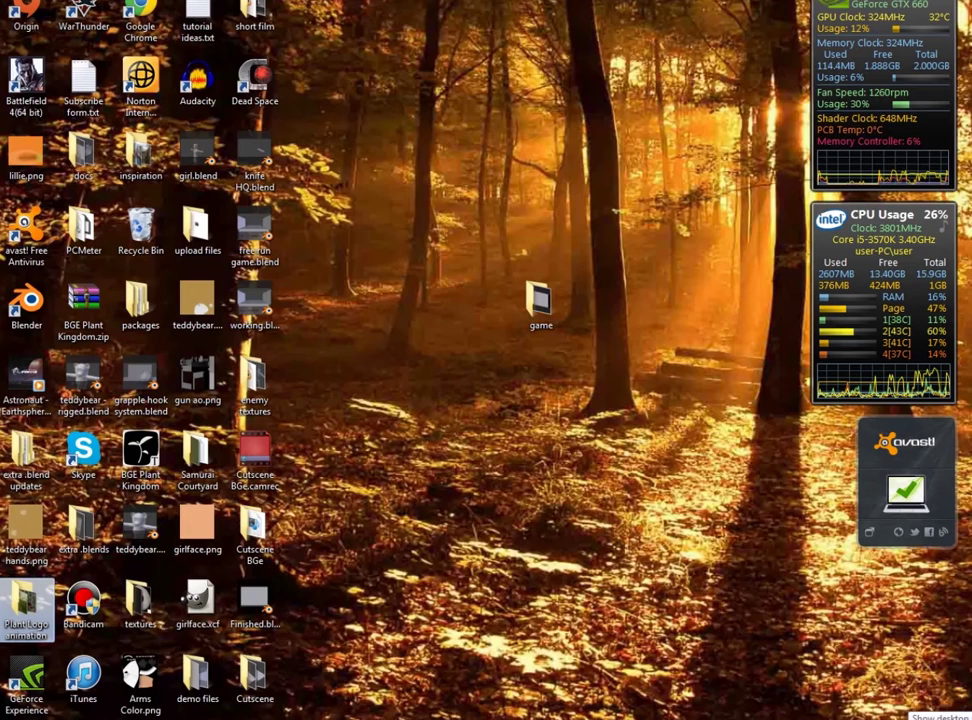
Step: Play plant kingdom logo.mp4 in Media Player, skip to its 10-second end, and close the player
double_click(540, 298)
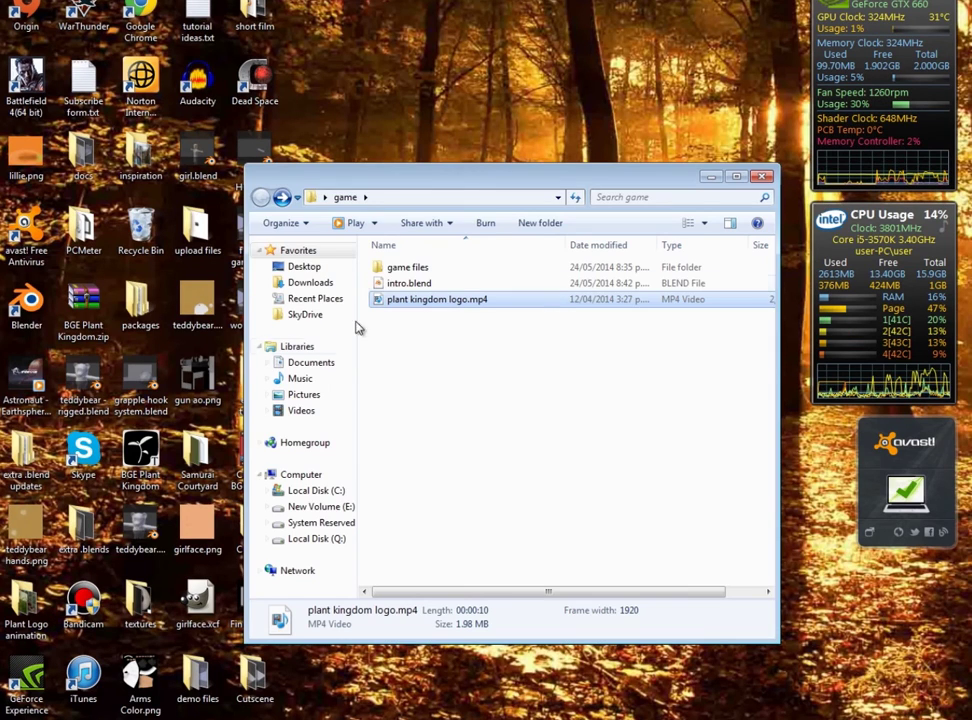
double_click(447, 301)
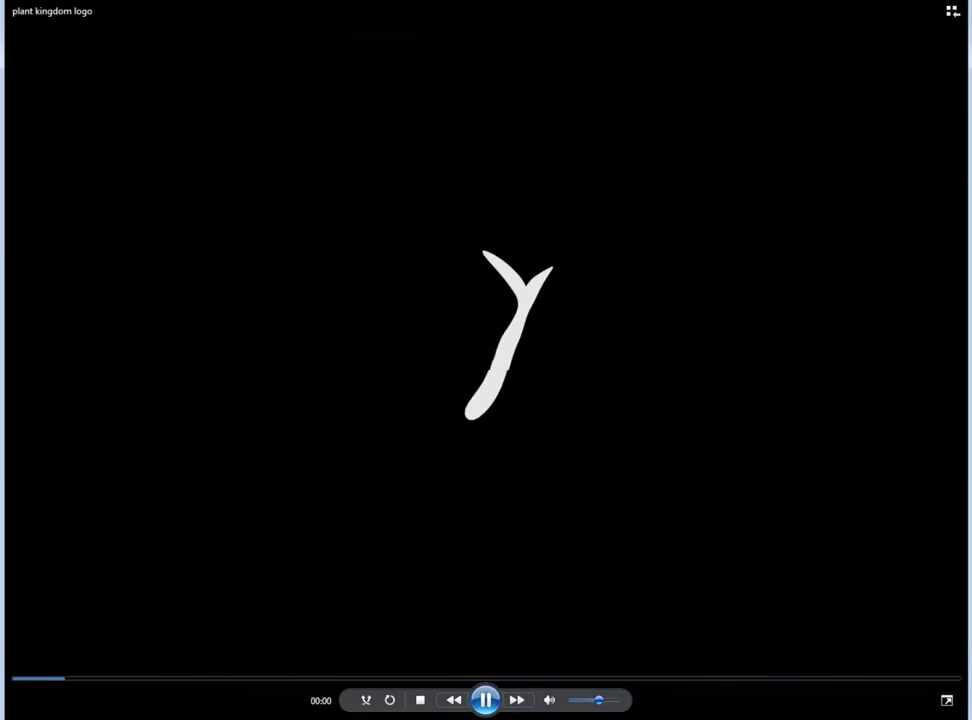
click(947, 680)
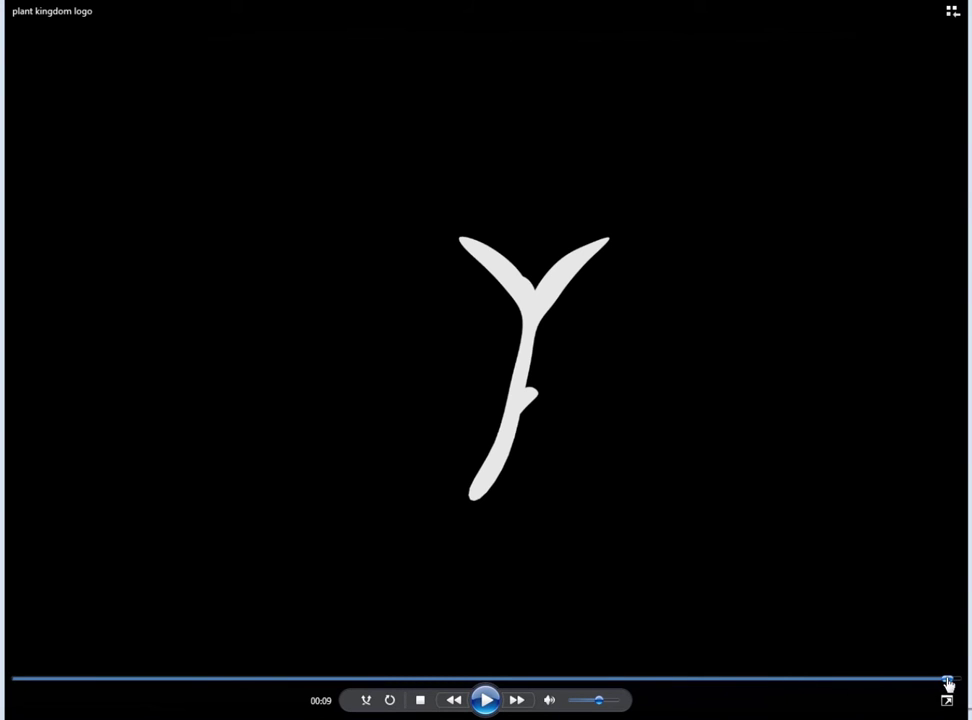
click(958, 680)
click(956, 3)
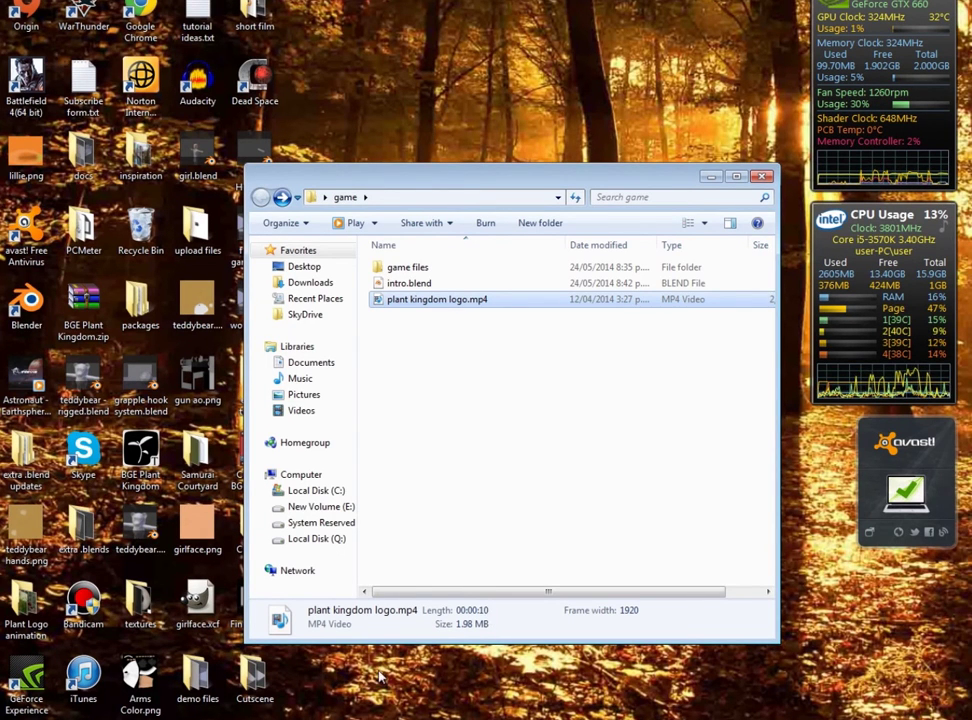
click(482, 351)
Step: Compute 11 × 60 in Calculator to get 660
key(XF86Calculator)
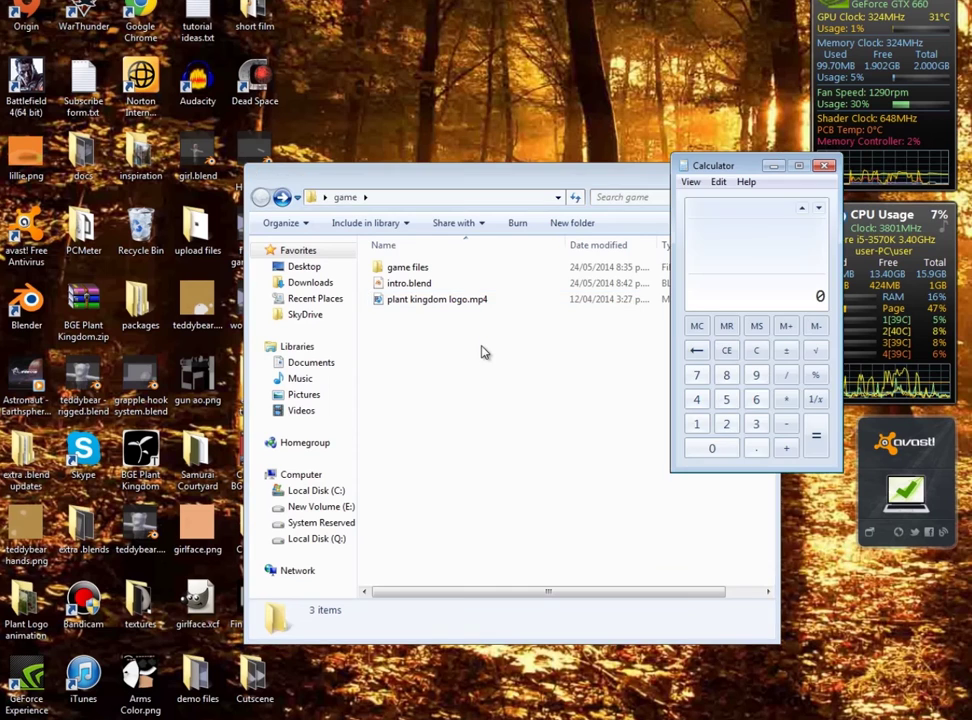
drag(700, 166, 408, 49)
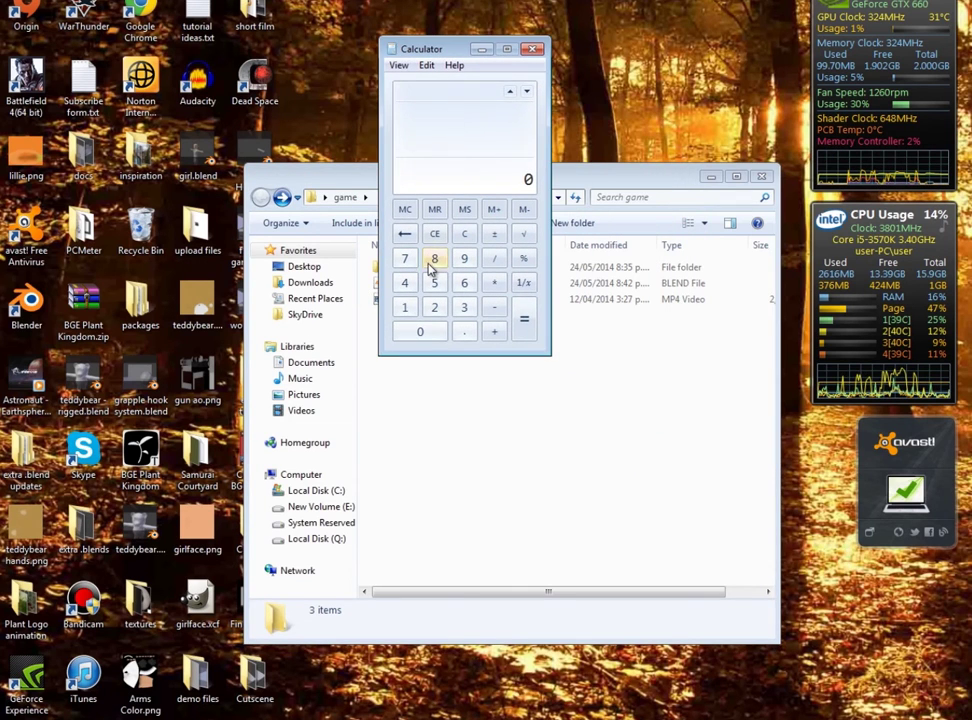
click(405, 309)
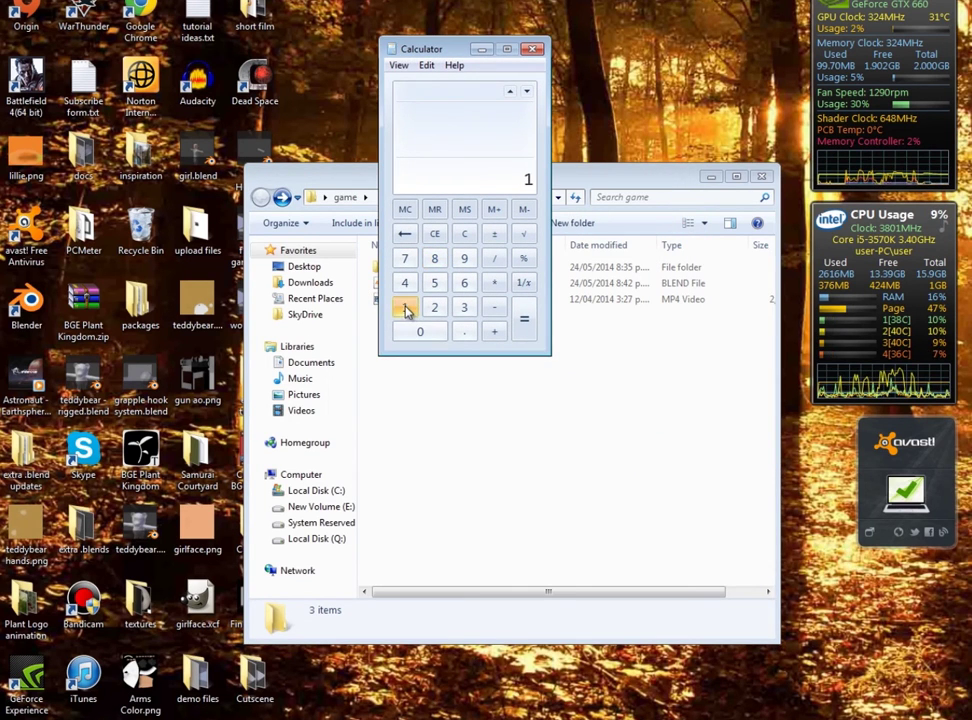
click(405, 309)
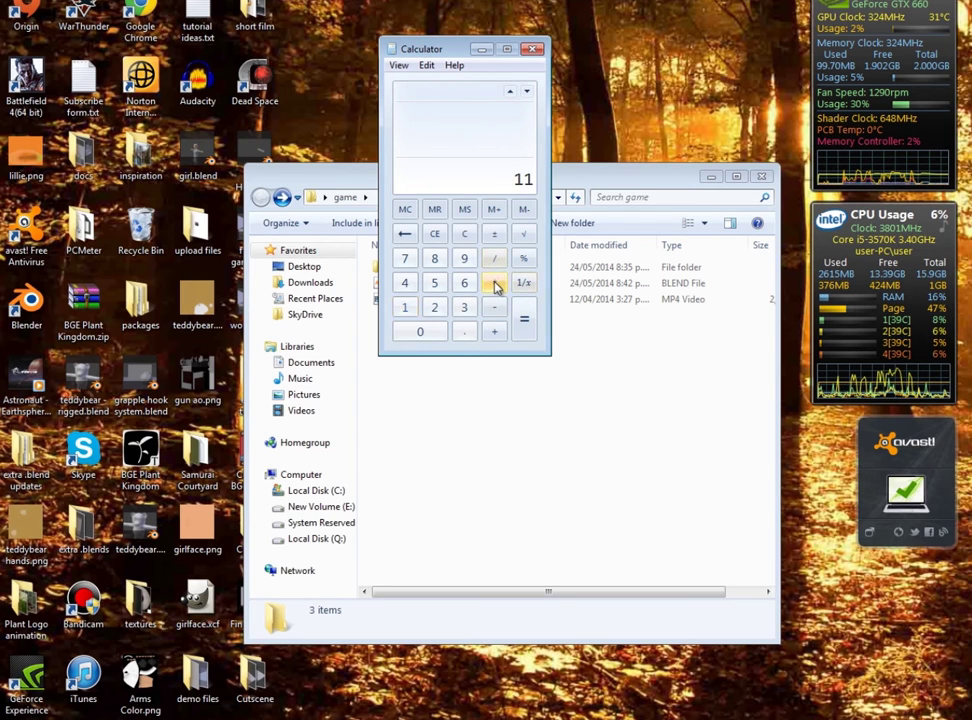
click(497, 287)
click(464, 283)
click(432, 332)
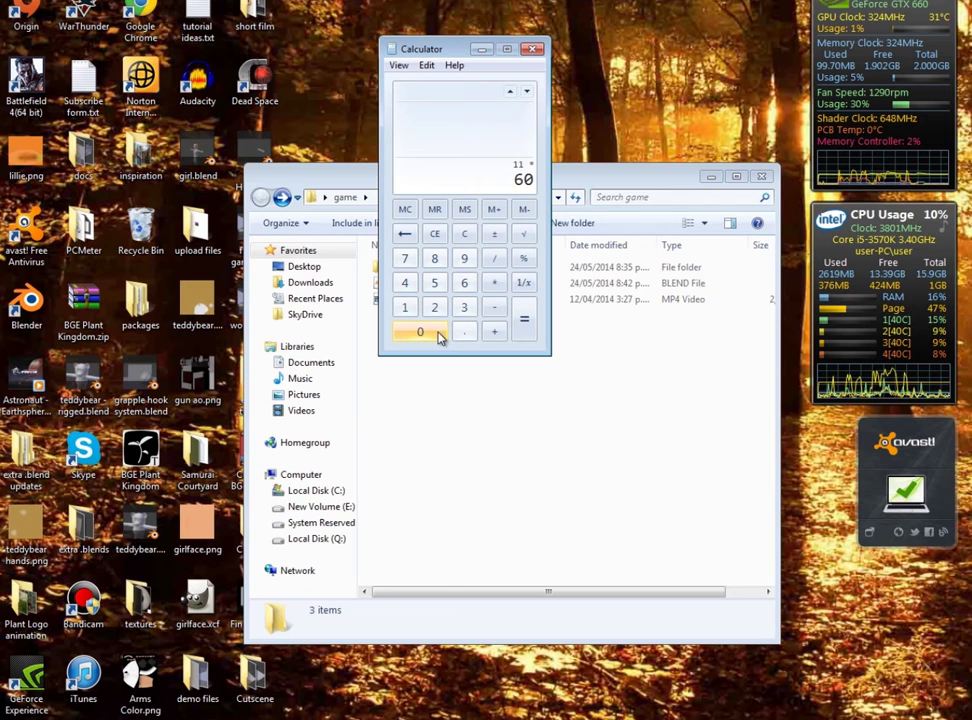
click(521, 321)
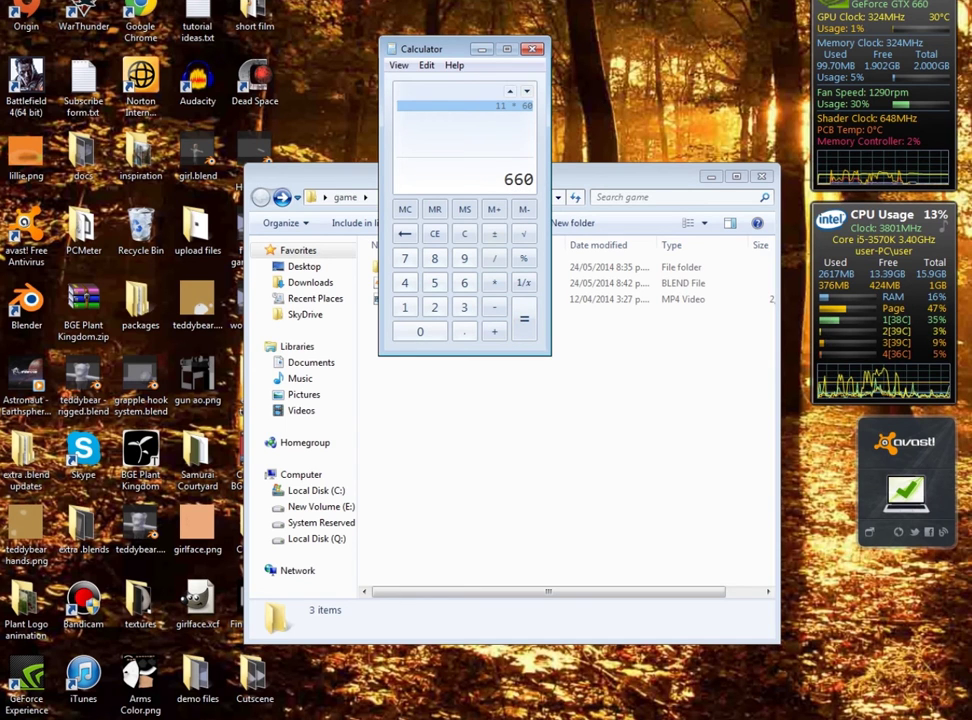
Step: Add an Integer game property named timer with value 660 to the screen object
key(alt+Tab)
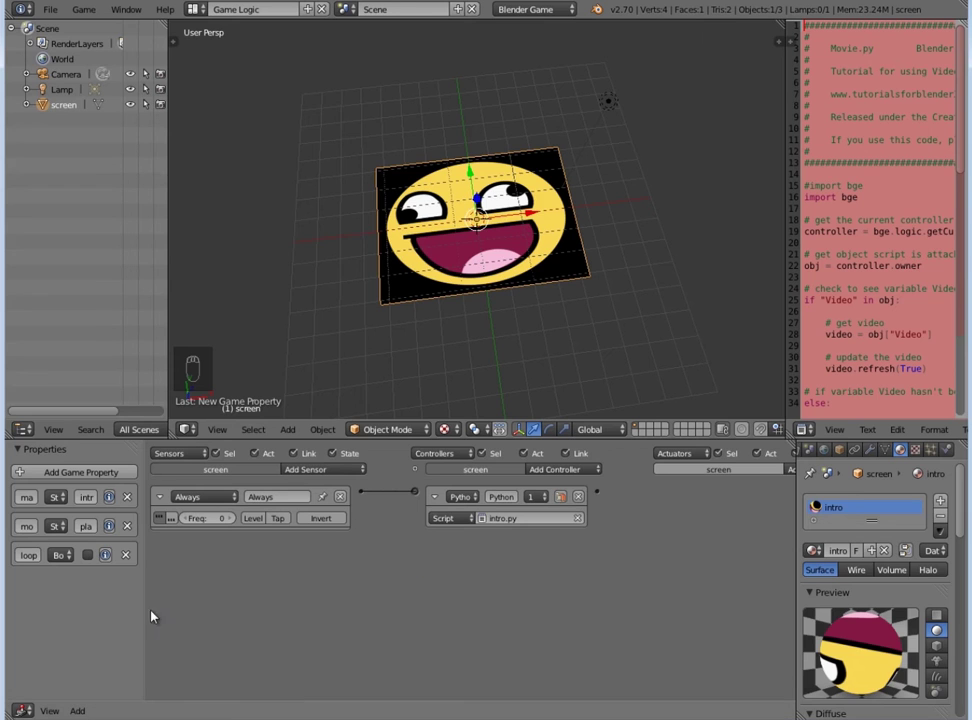
drag(143, 586, 266, 586)
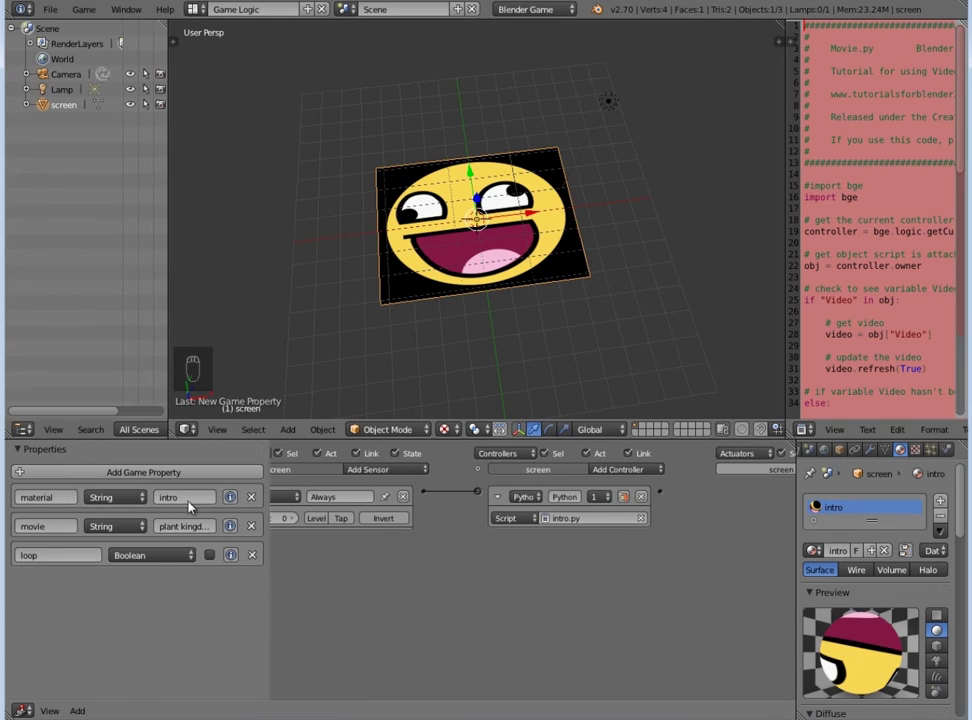
click(150, 472)
text(timer)
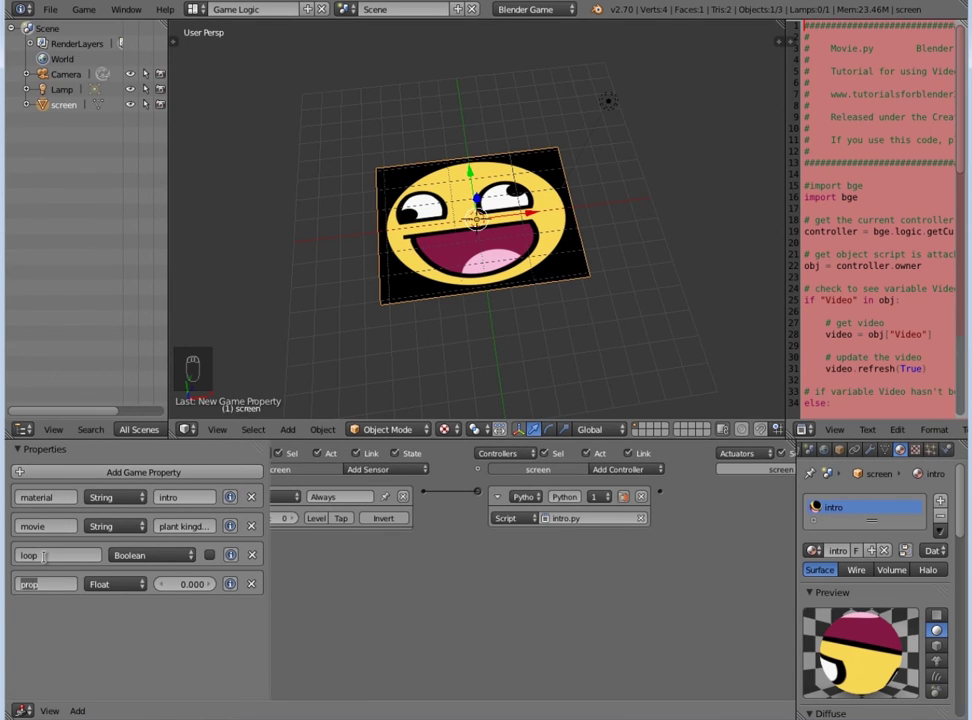
key(Return)
click(126, 584)
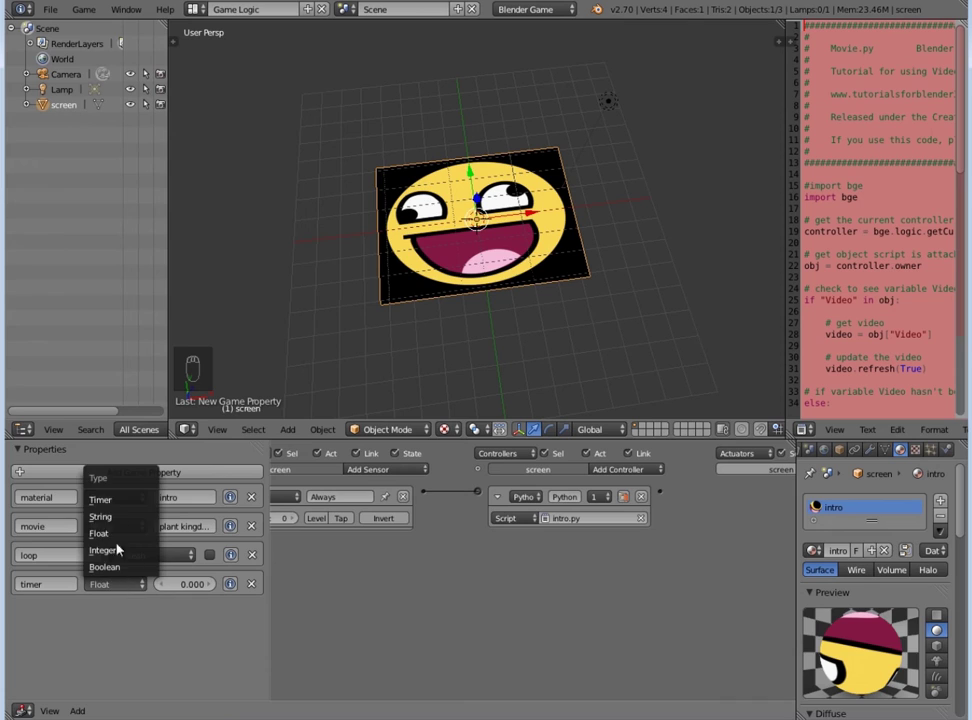
click(119, 550)
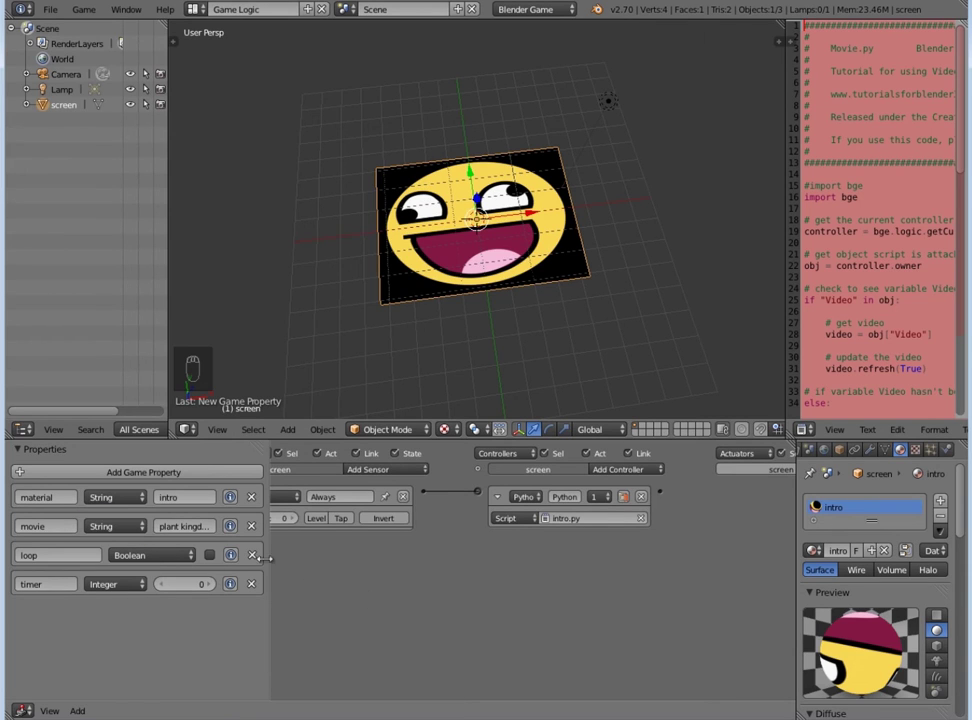
text(660)
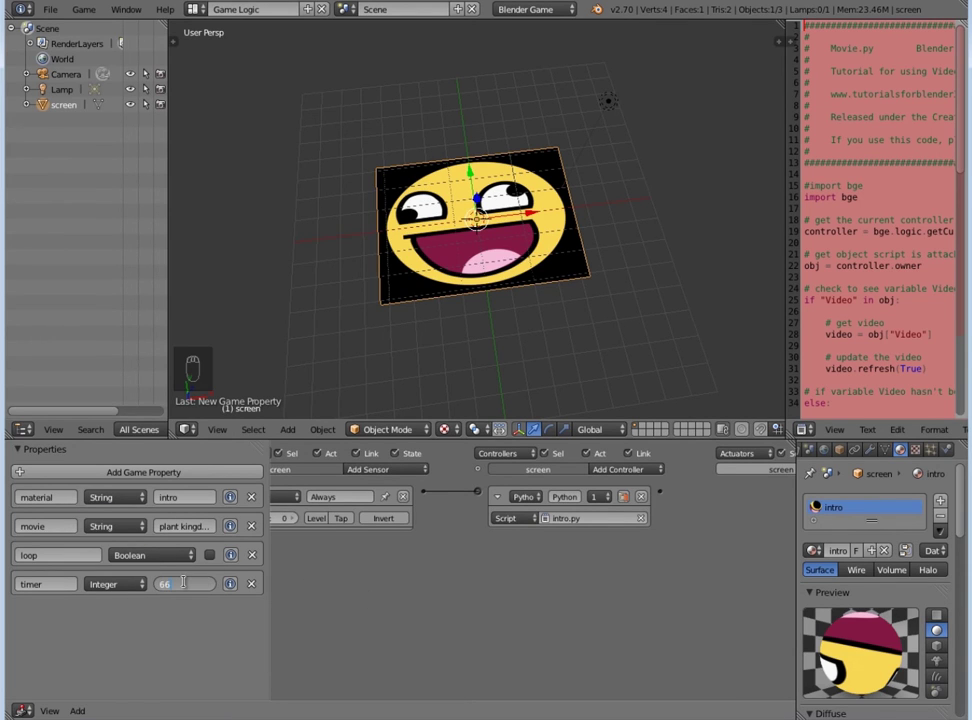
key(Return)
middle_drag(380, 571, 443, 571)
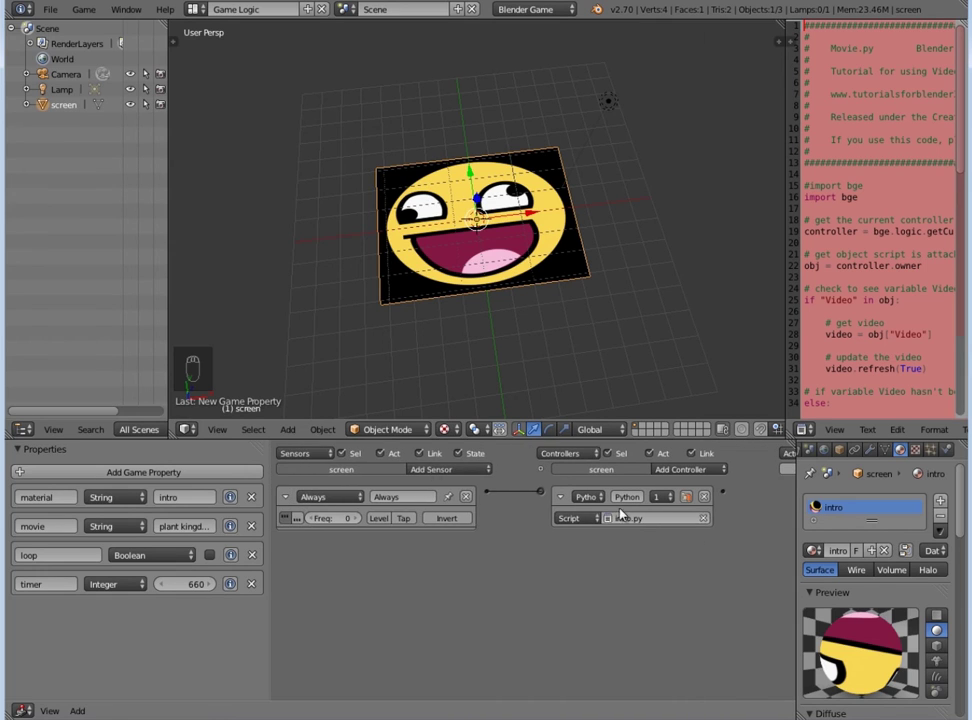
Step: Add a Property actuator in Add mode targeting the timer property
ctrl+scroll(620, 515, right, 4)
click(738, 470)
click(736, 609)
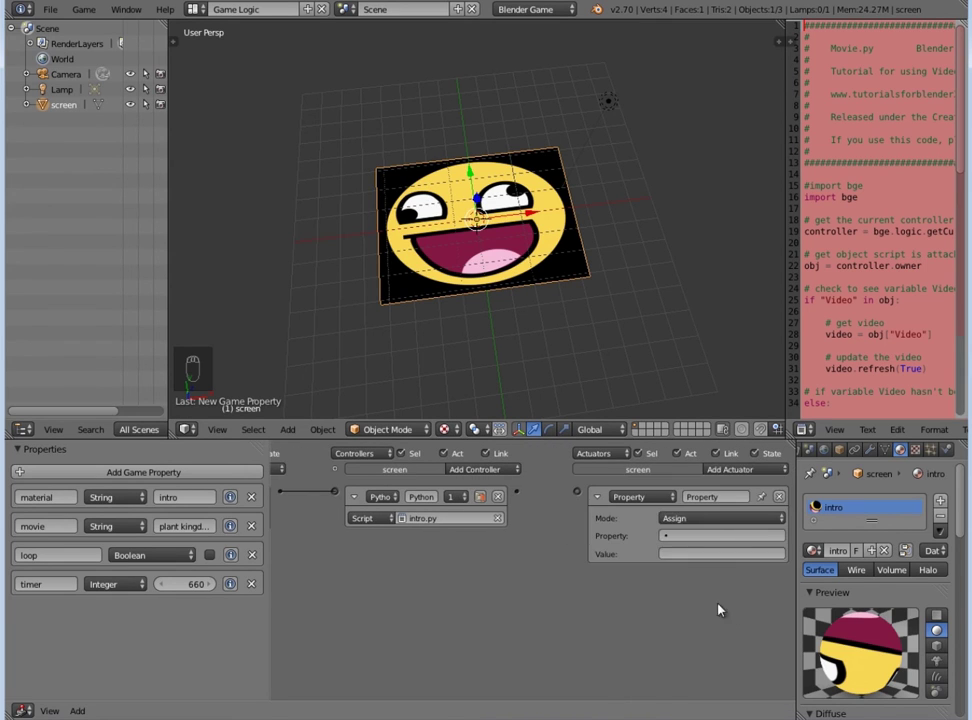
click(690, 518)
click(672, 488)
click(720, 536)
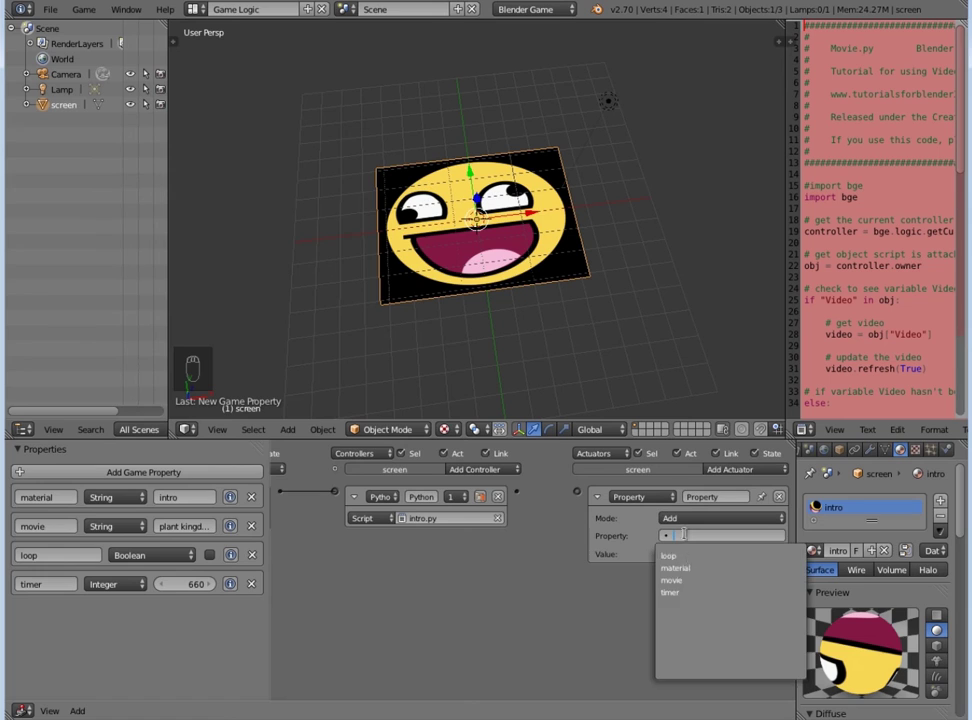
click(692, 578)
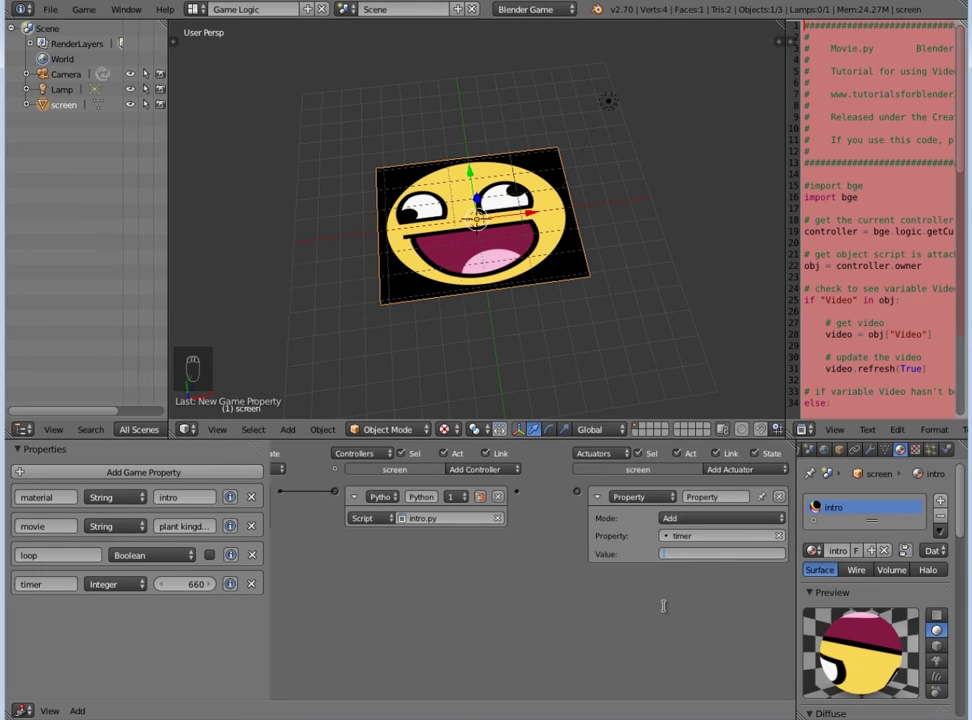
Step: Add an And controller wired from the Always sensor to the Property actuator
ctrl+scroll(553, 507, left, 3)
click(603, 469)
click(614, 542)
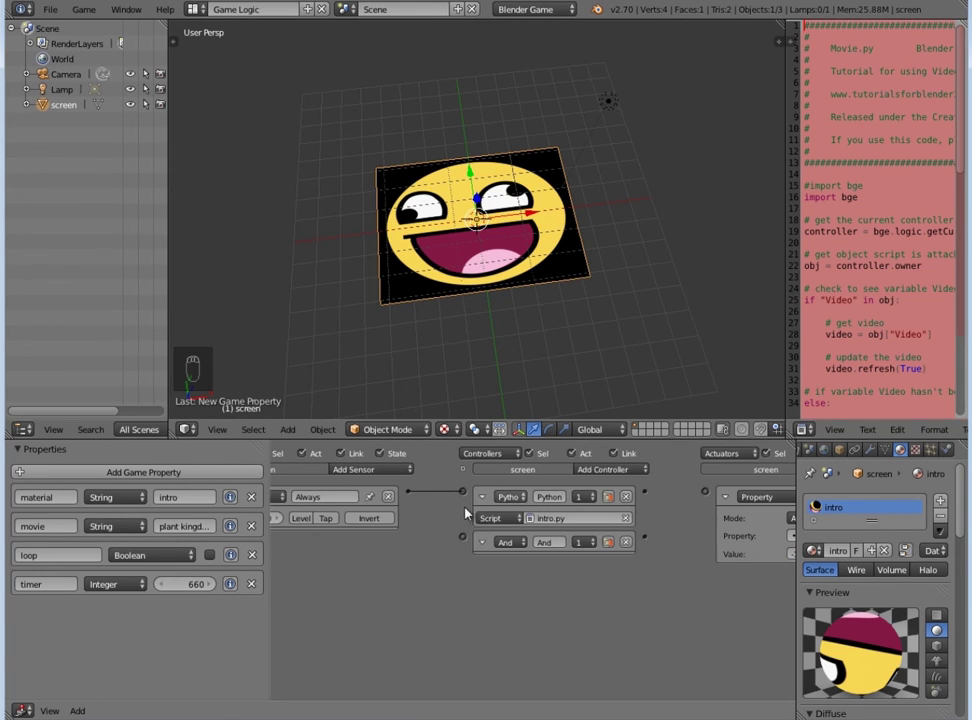
drag(408, 491, 462, 541)
drag(700, 505, 704, 491)
Step: Add a Property sensor that checks whether timer equals 0
ctrl+scroll(620, 536, right, 2)
ctrl+scroll(630, 504, left, 4)
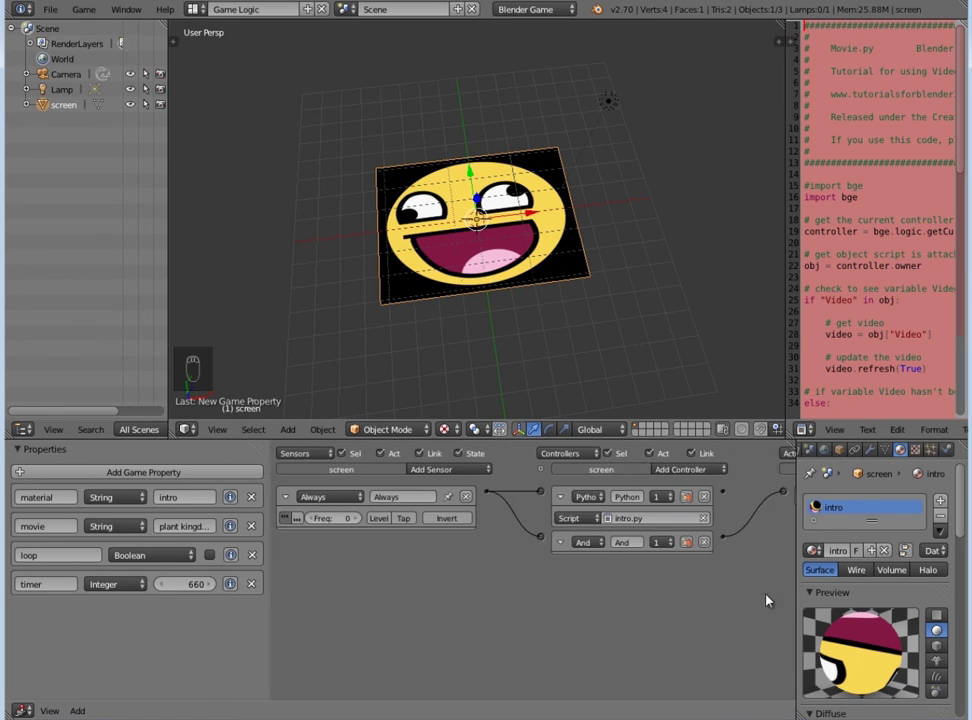
click(430, 469)
click(452, 612)
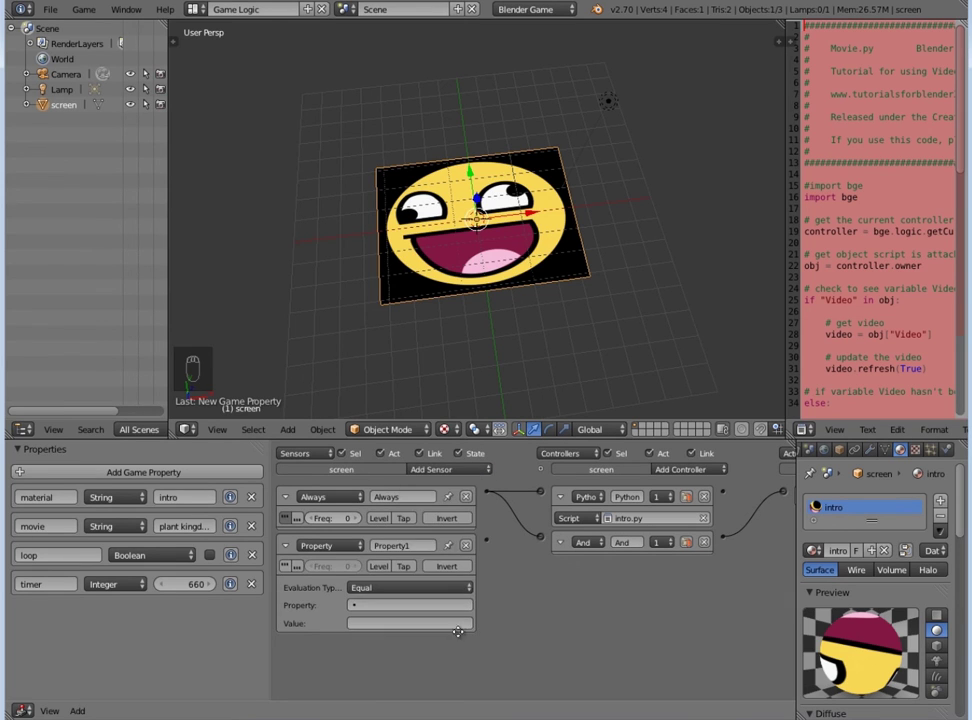
click(419, 605)
click(375, 512)
click(387, 624)
text(0)
key(Return)
Step: Add a second And controller and a Game actuator starting game.blend from the game files folder
ctrl+scroll(580, 580, right, 5)
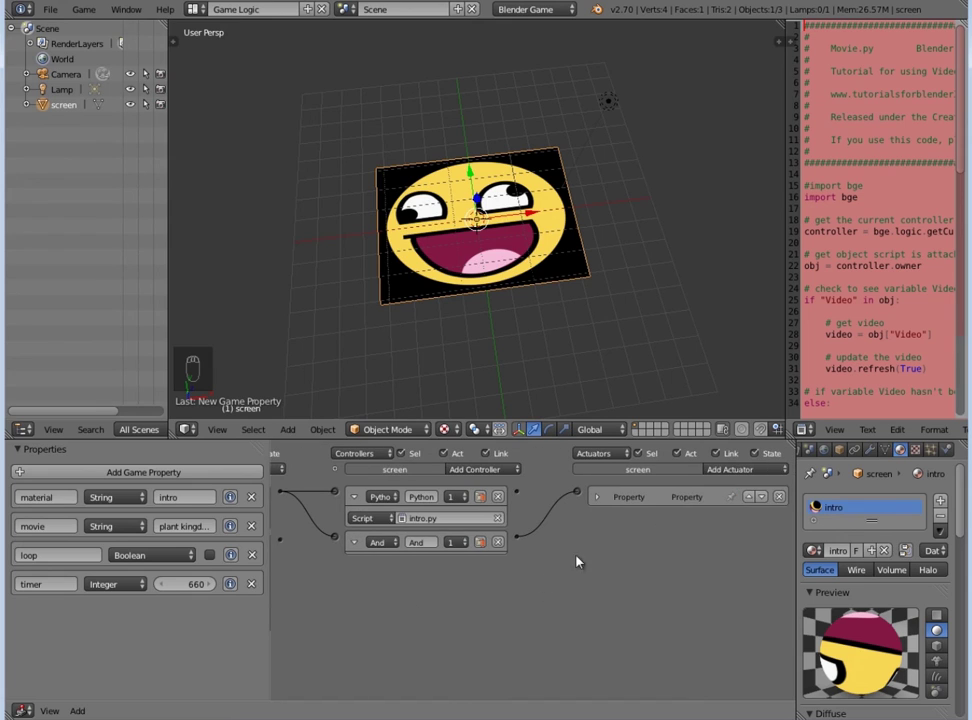
click(726, 469)
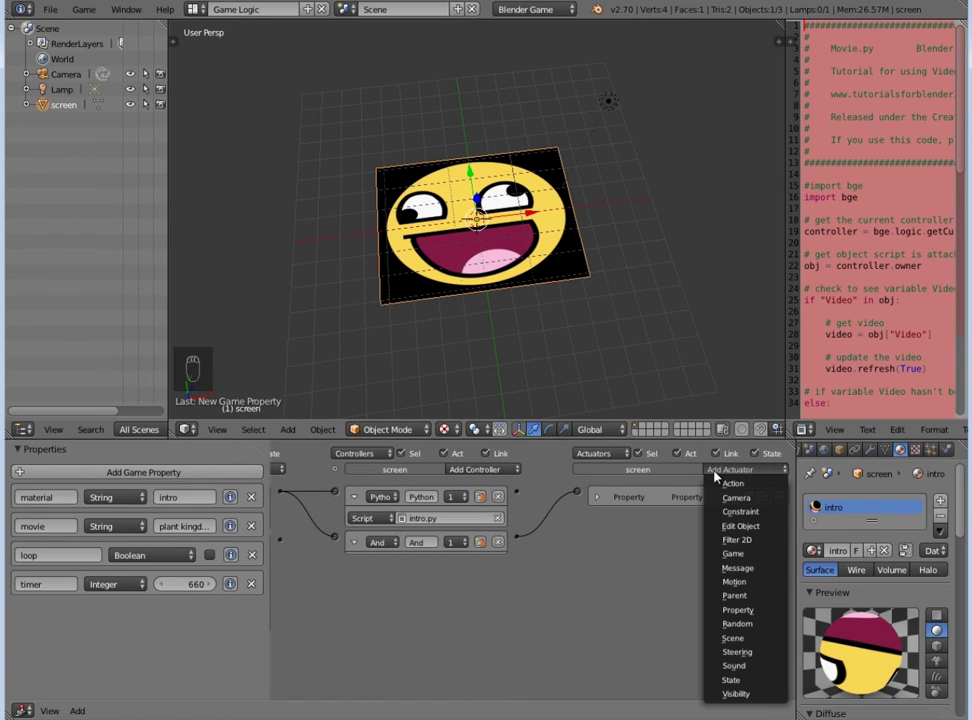
click(726, 554)
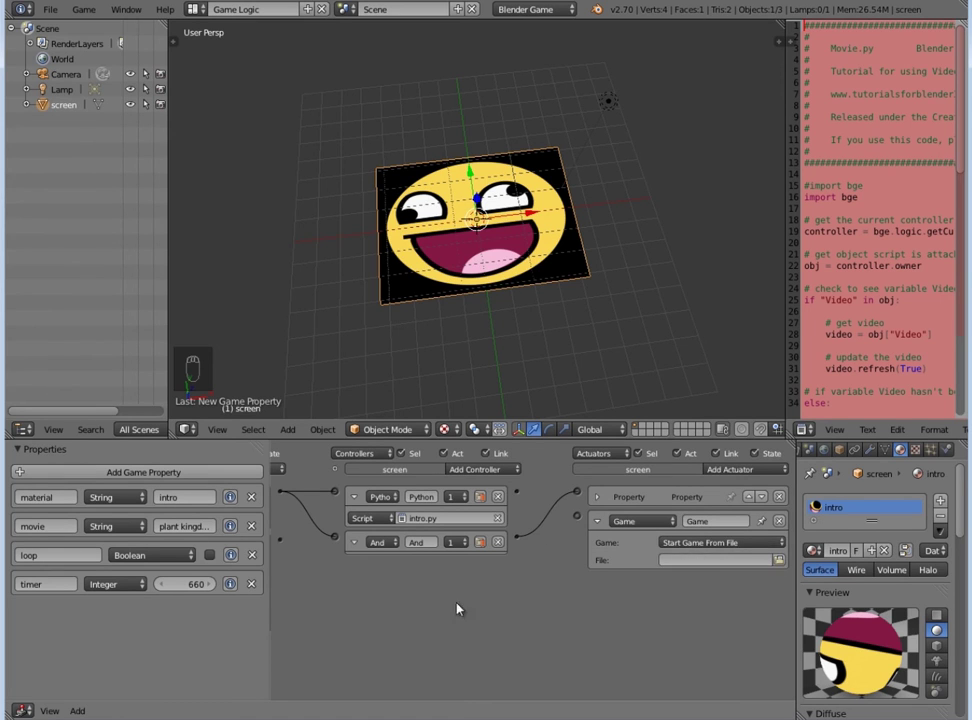
ctrl+scroll(380, 555, left, 3)
click(550, 469)
click(545, 480)
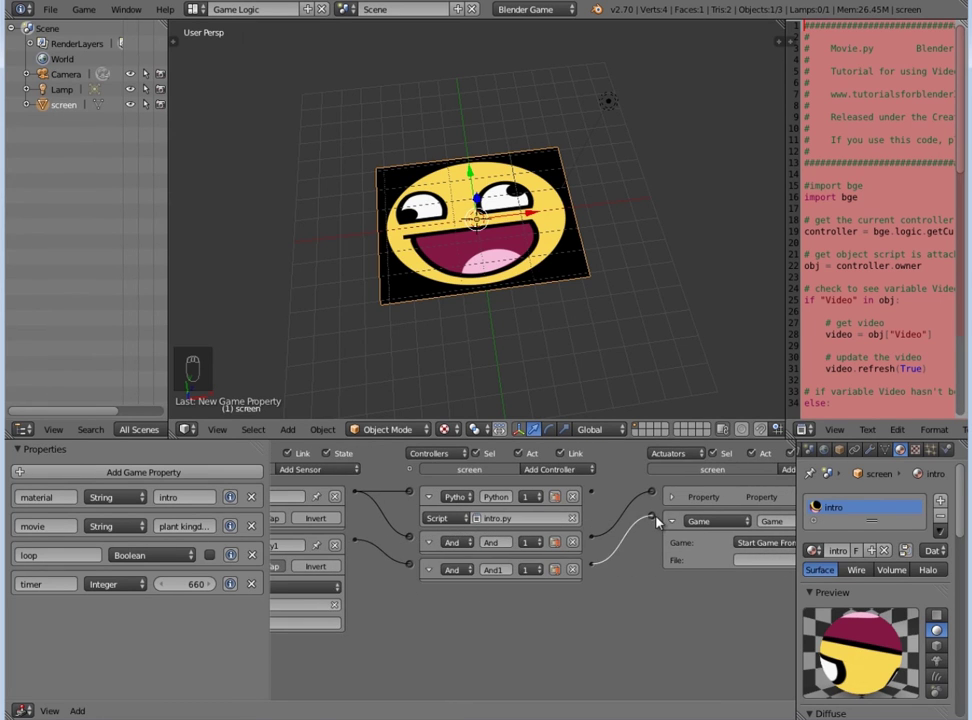
ctrl+scroll(666, 600, right, 3)
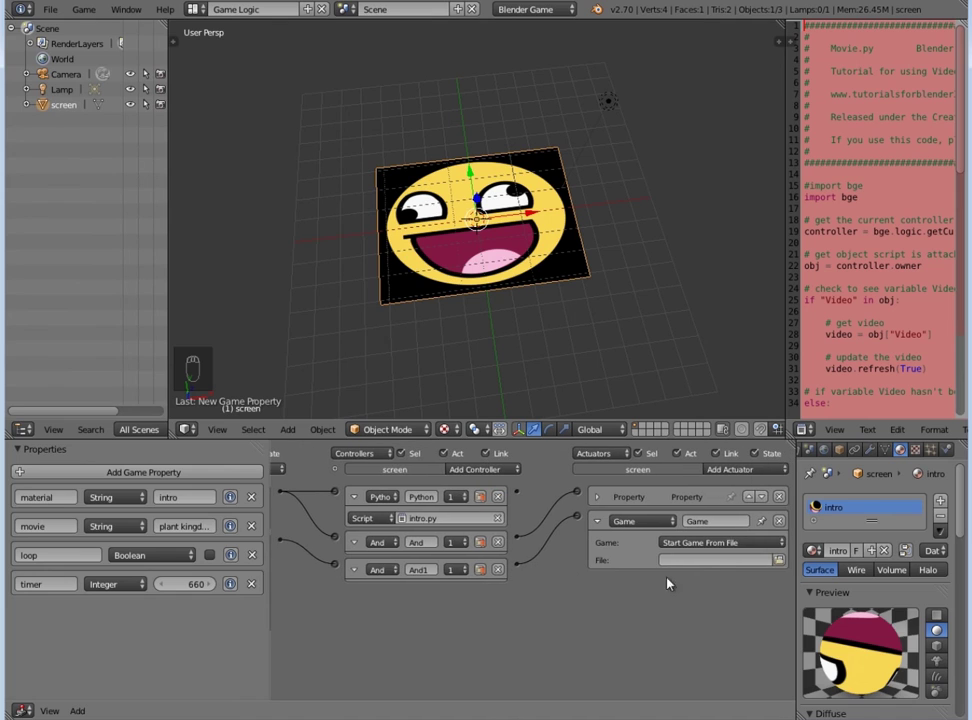
click(779, 561)
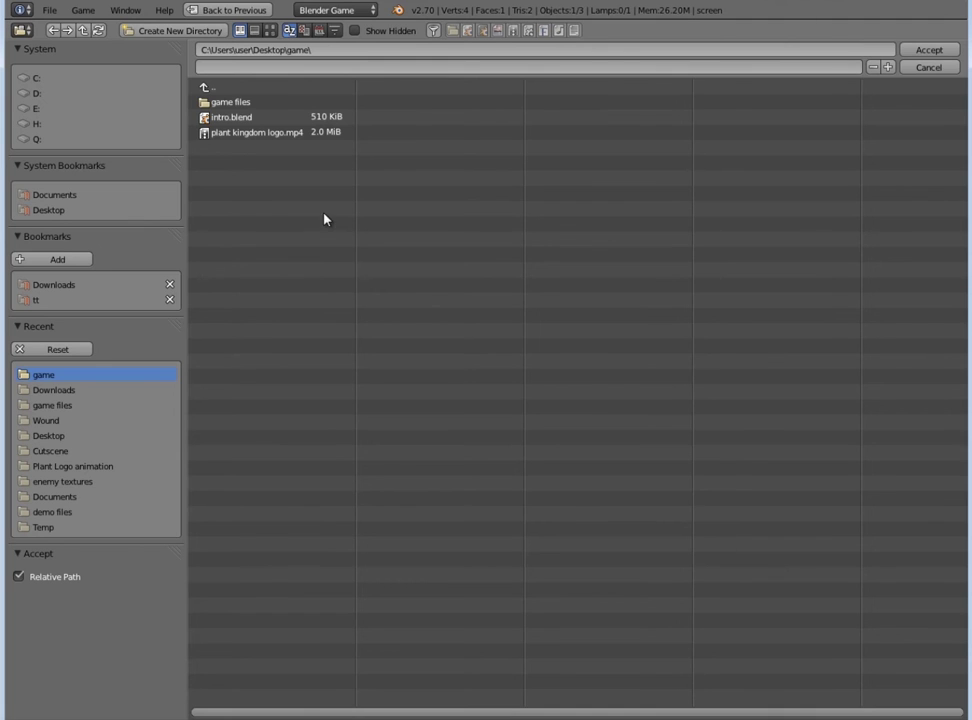
click(240, 102)
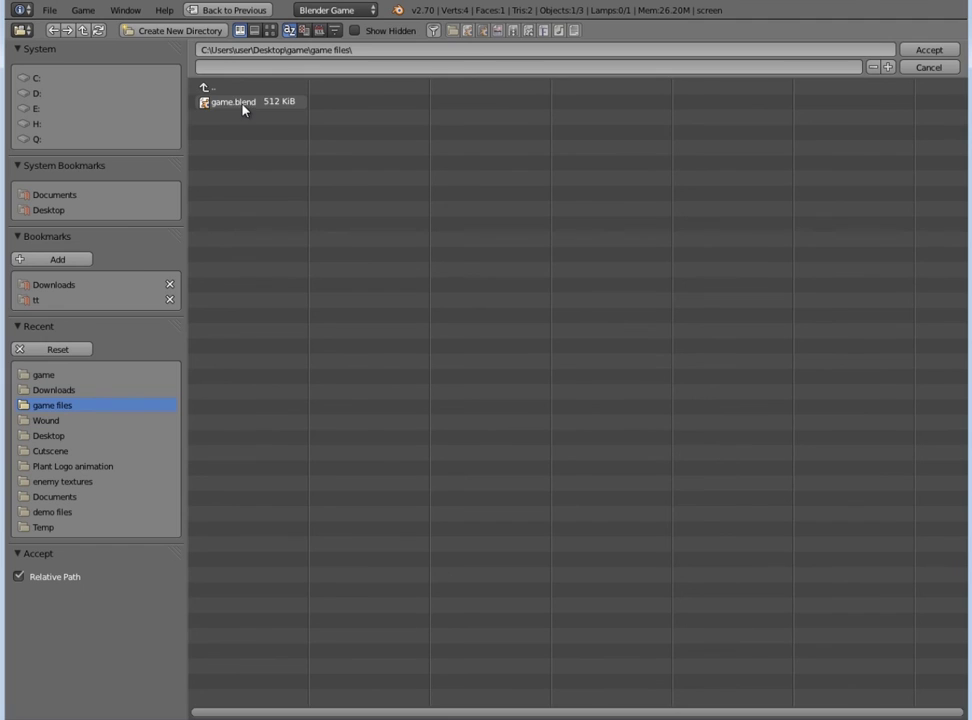
click(243, 103)
click(929, 50)
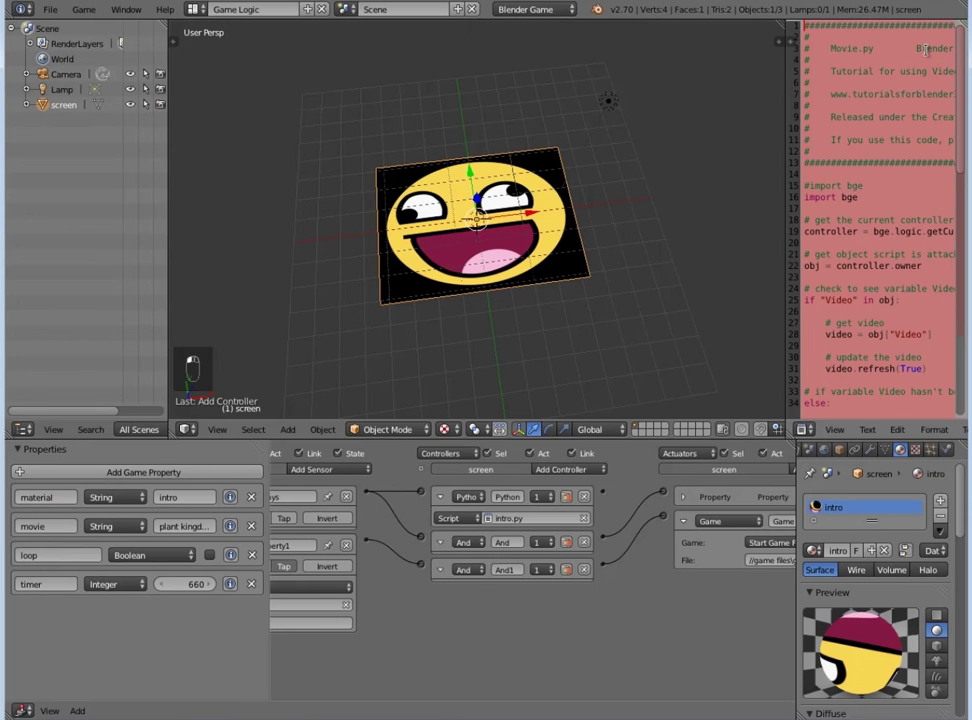
Step: Collapse the Property and Always sensors, the And and Python controllers, and the Game actuator
middle_drag(349, 625, 486, 709)
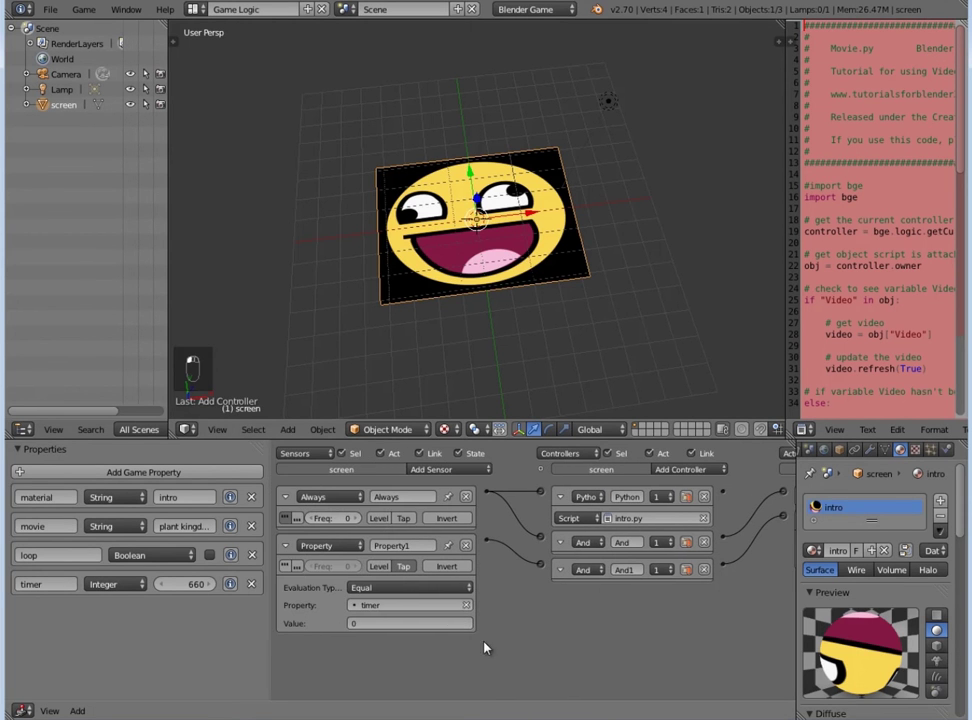
click(286, 545)
click(560, 569)
click(559, 542)
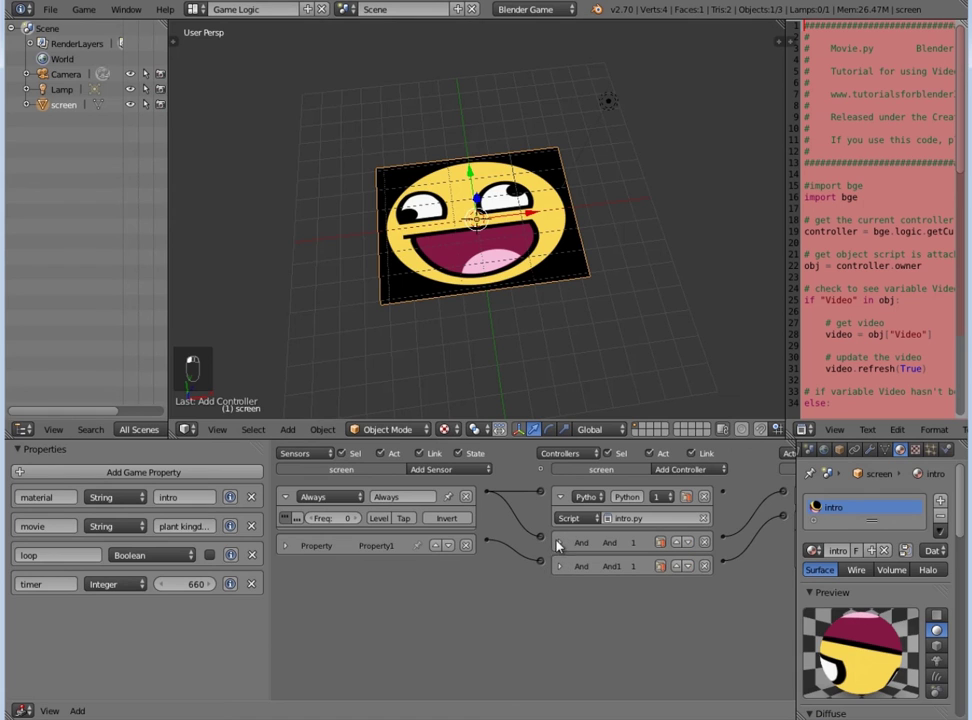
click(560, 496)
click(286, 496)
middle_drag(490, 580, 351, 587)
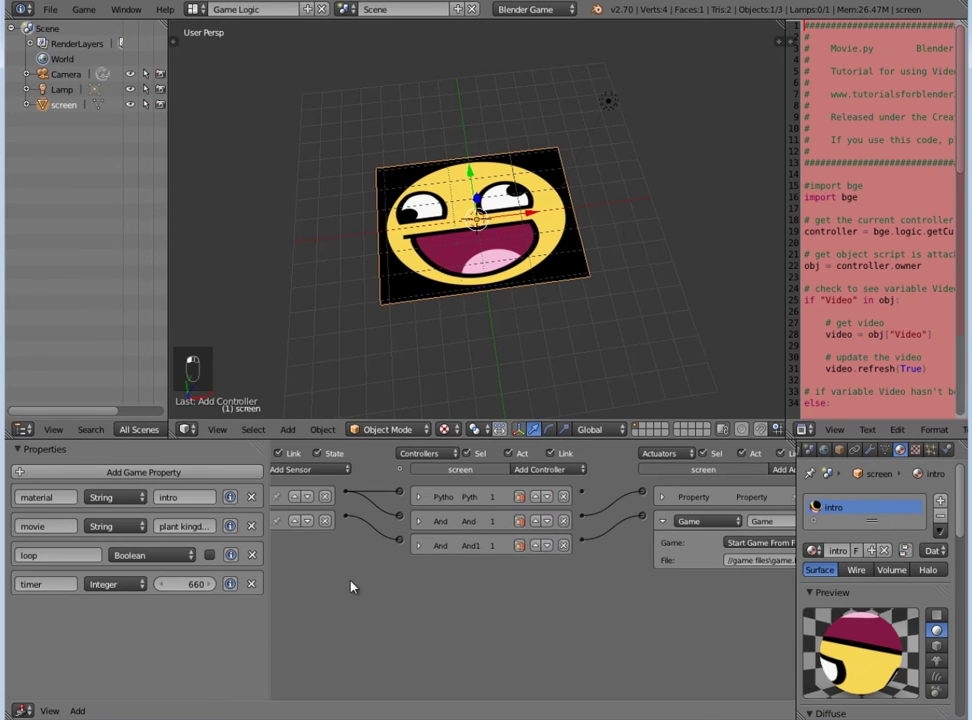
click(662, 521)
Step: Run the game, watch the mp4 logo intro hand over to game.blend, then exit with Esc
key(p)
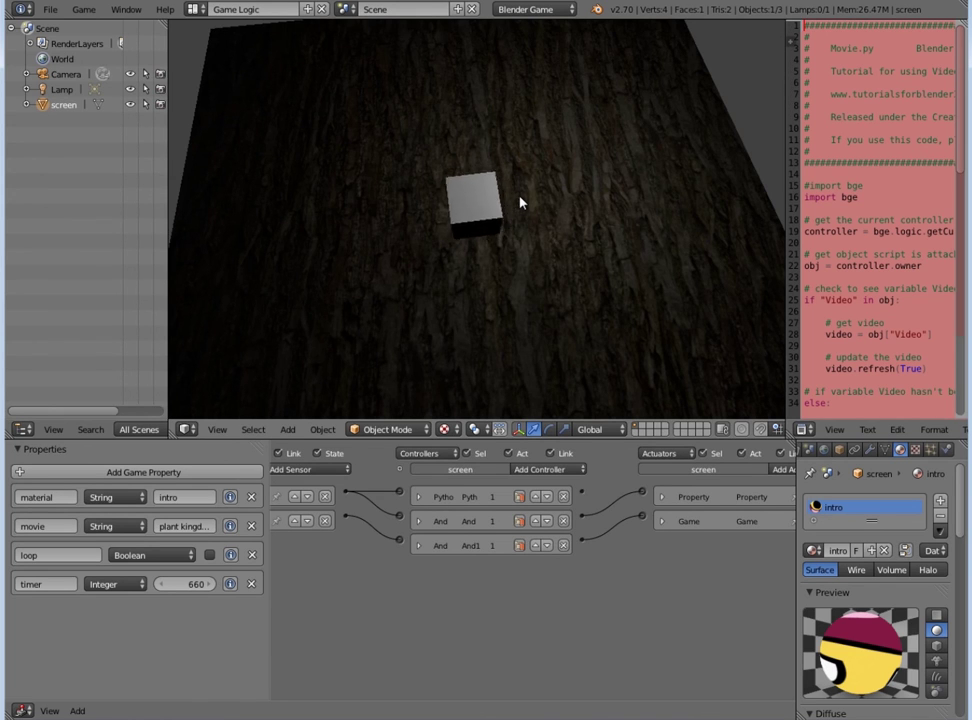
key(Escape)
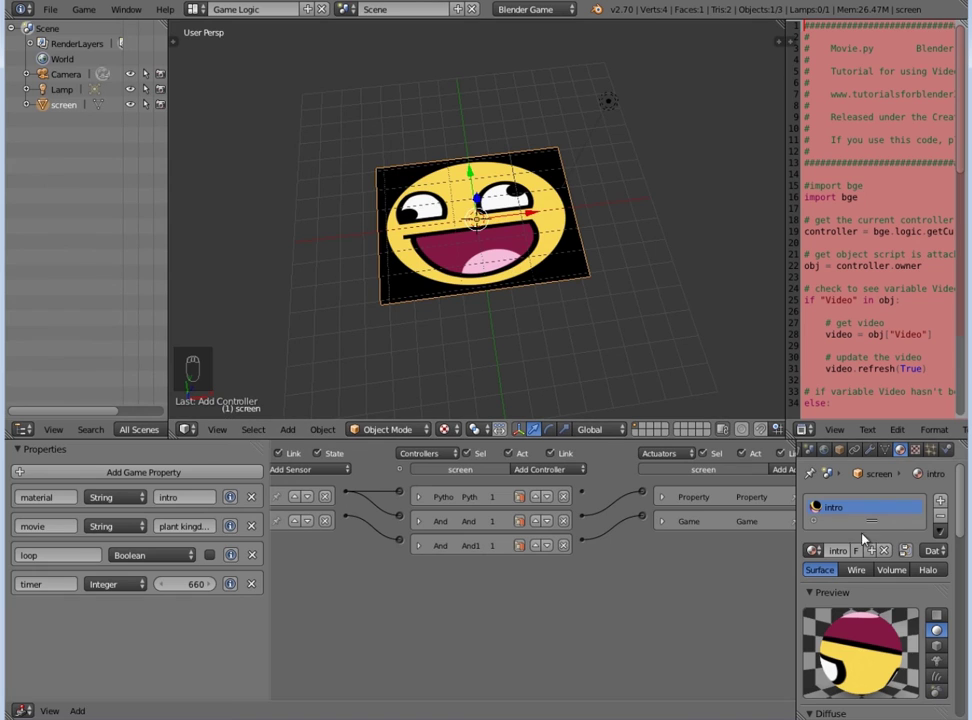
Step: Enable Debug Properties in the Render Display panel and turn on debug display for the timer property
click(840, 452)
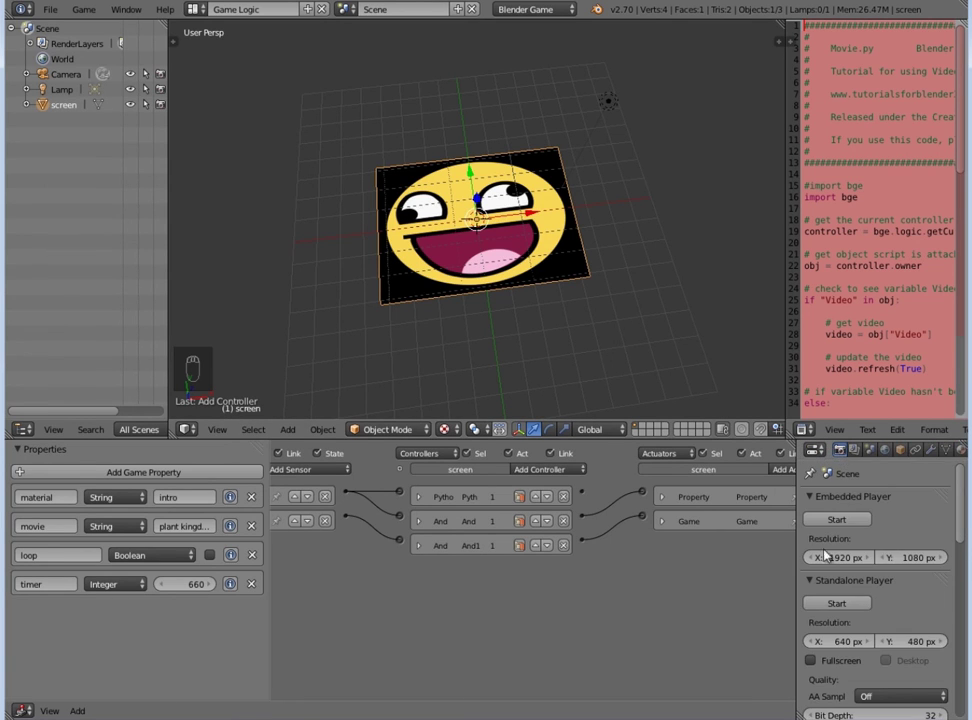
scroll(850, 560, down, 10)
scroll(824, 565, down, 10)
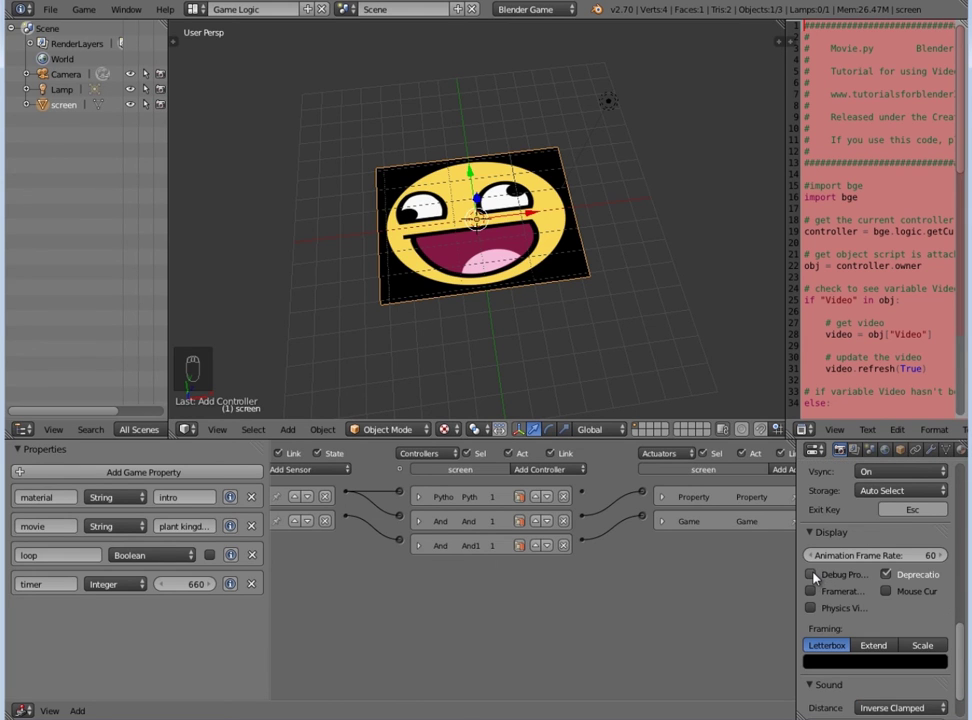
click(812, 575)
key(p)
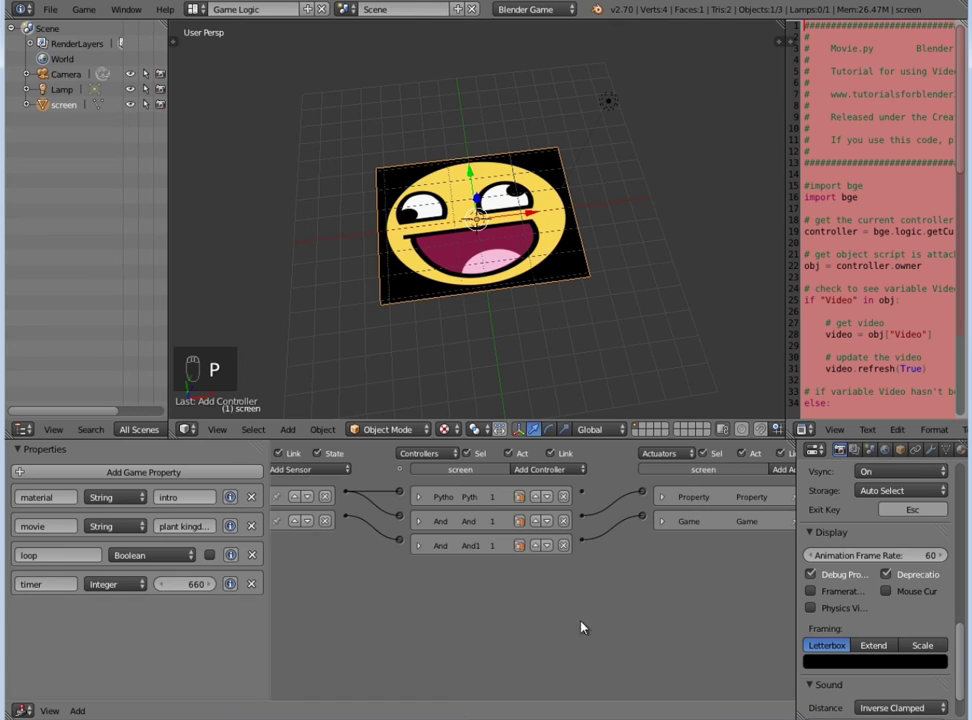
click(231, 585)
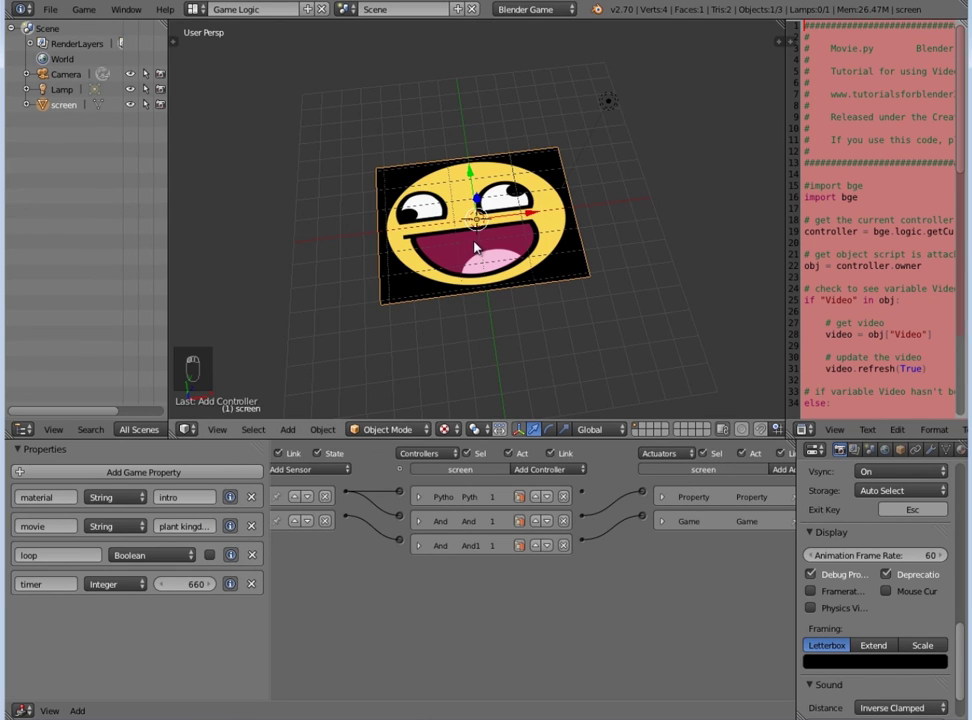
Step: Start the game and watch the on-screen timer count down from 660 toward game.blend loading
key(p)
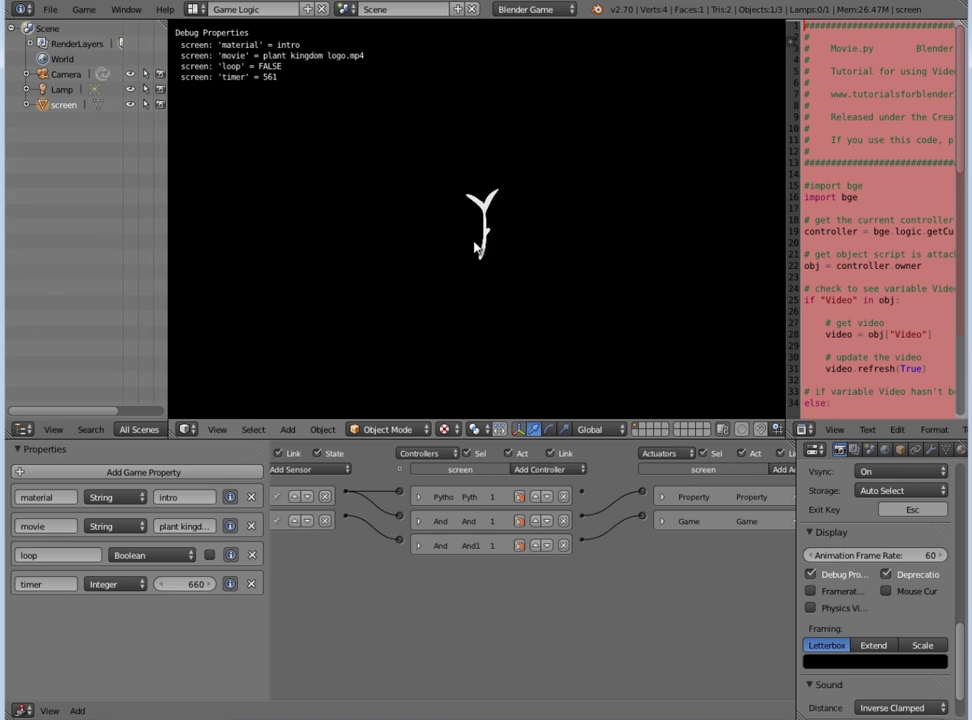